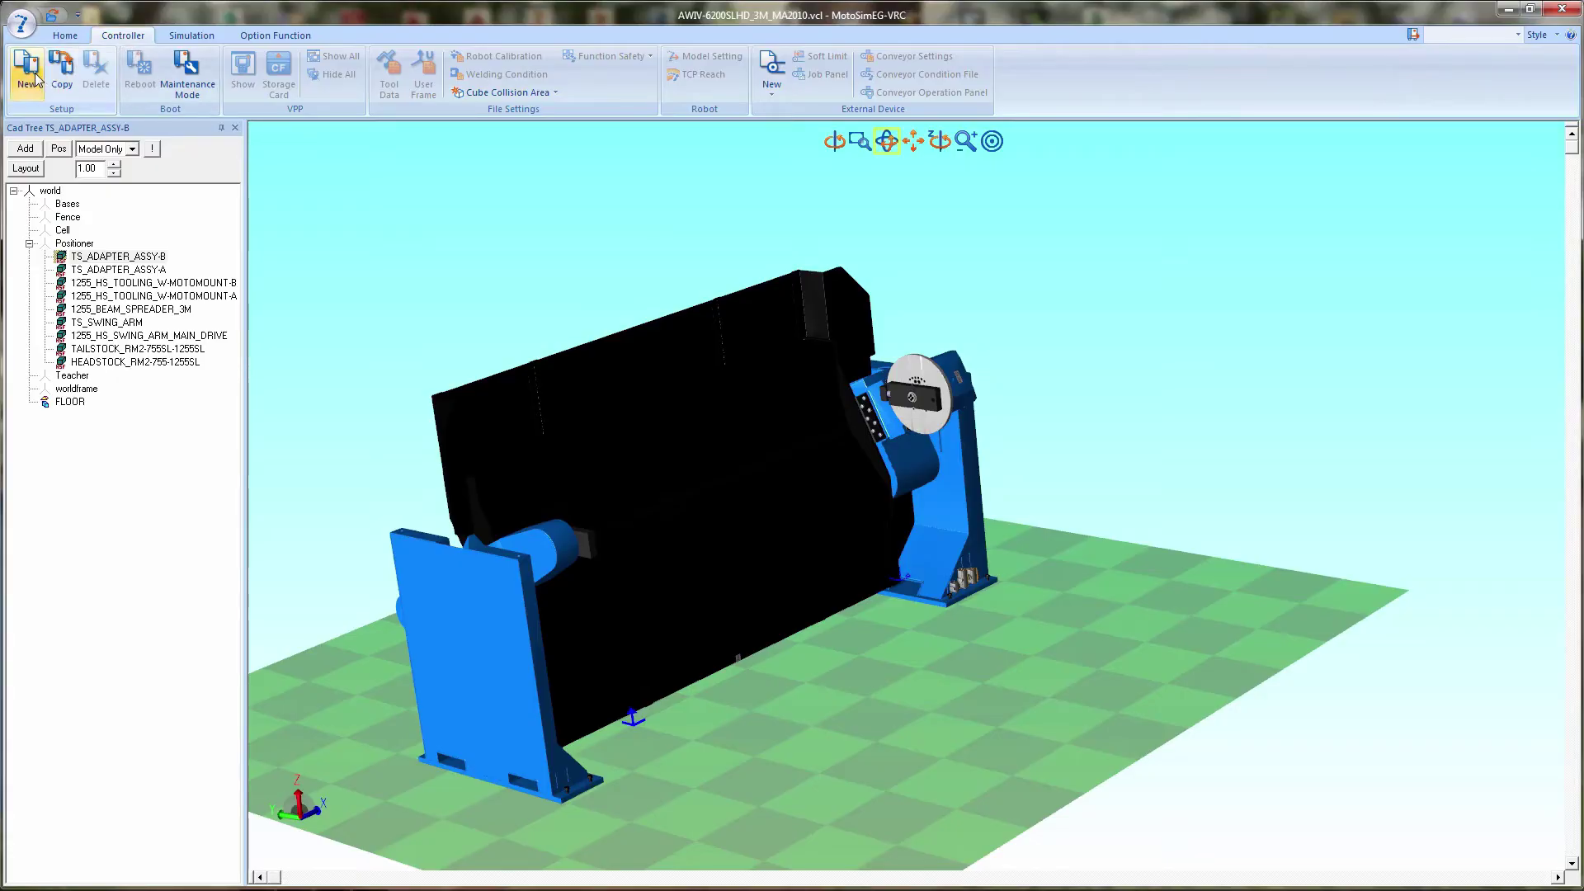
Step: Create a new VRC controller without a file, keeping the DX200 type and name, and start it in maintenance mode
{"action": "left_click", "coordinate": [33, 76]}
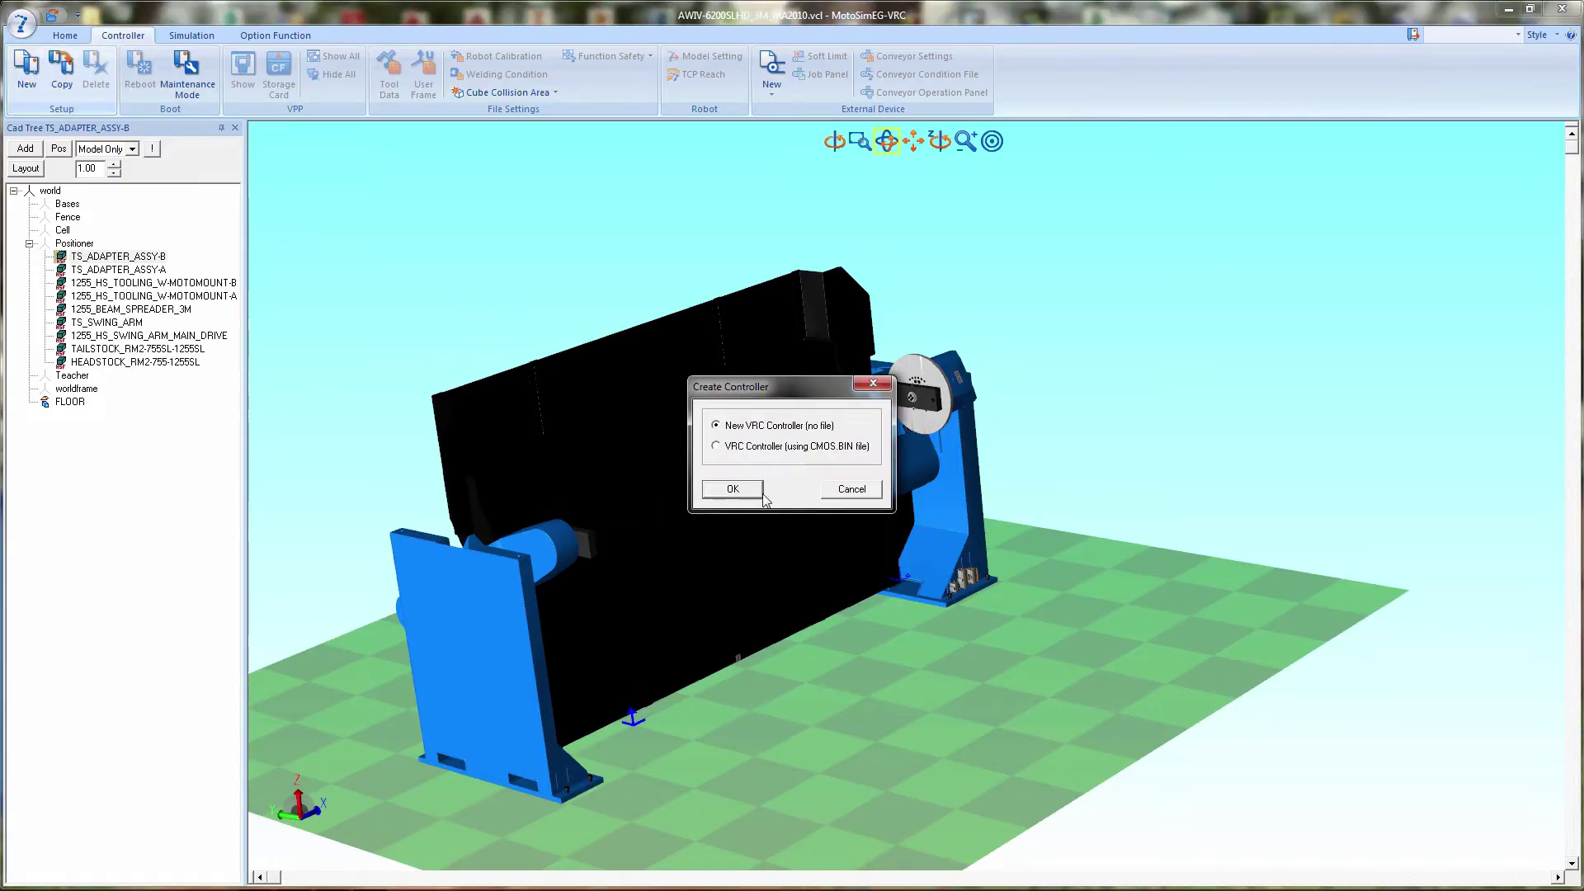
{"action": "left_click", "coordinate": [738, 493]}
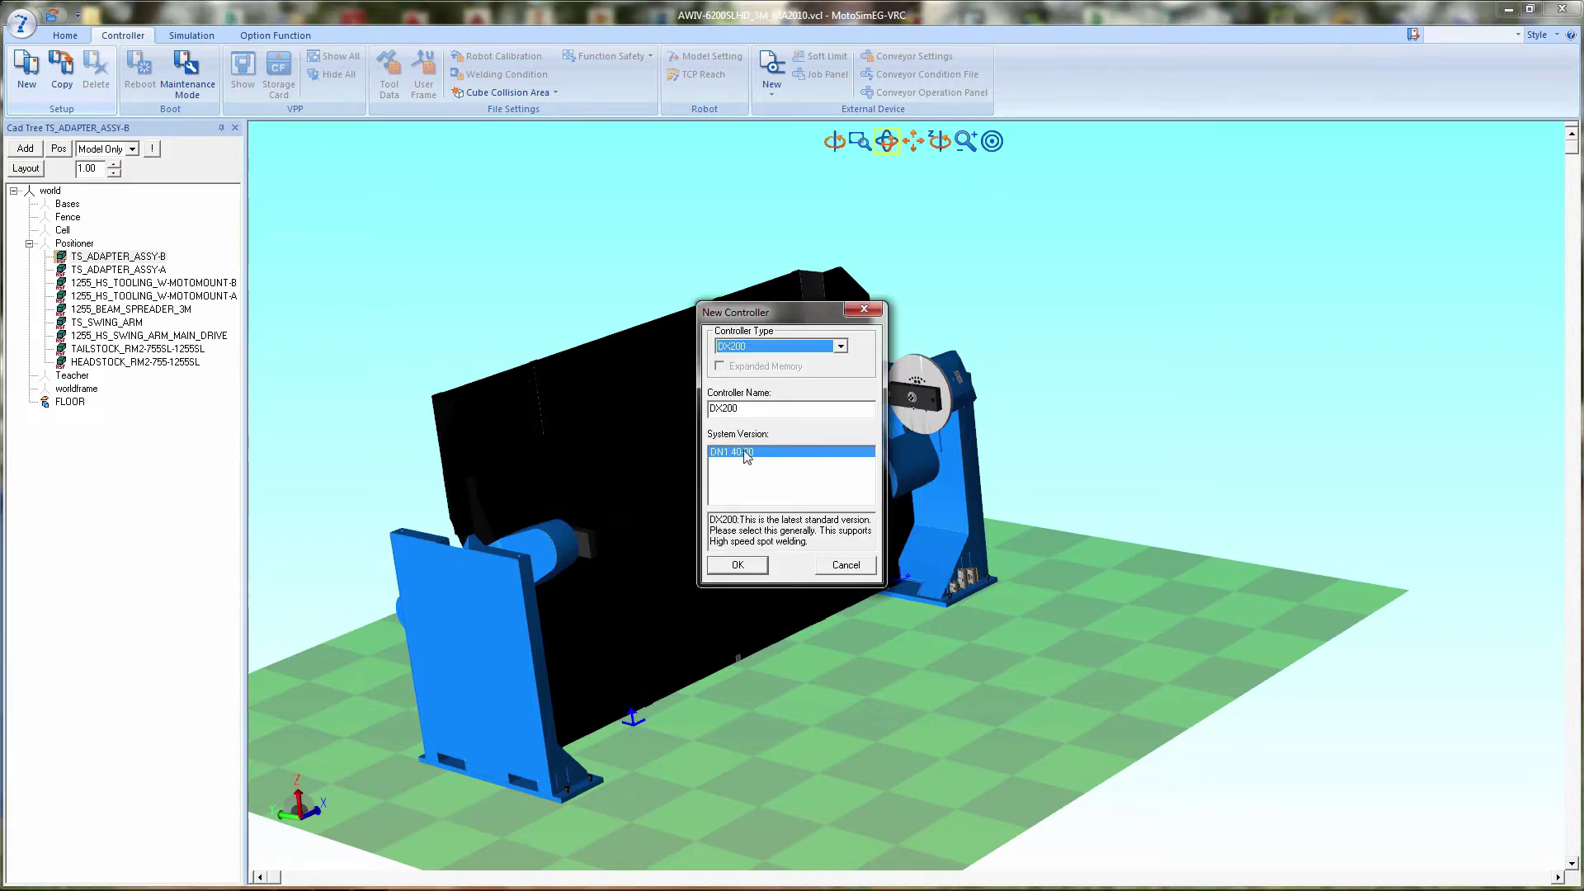
{"action": "left_click", "coordinate": [759, 573]}
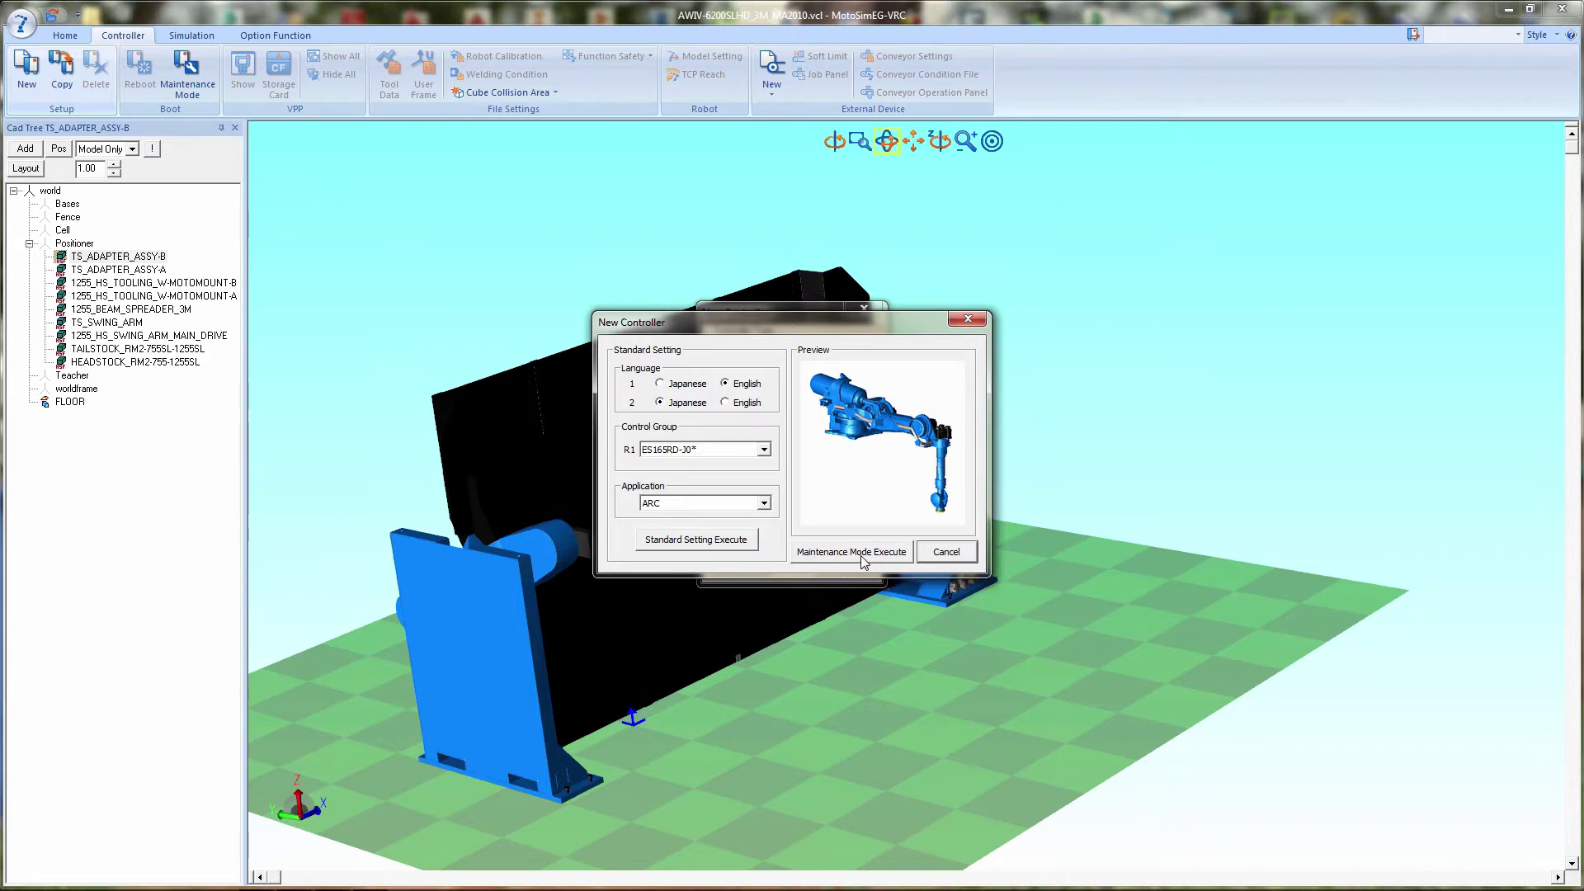
{"action": "left_click", "coordinate": [851, 552]}
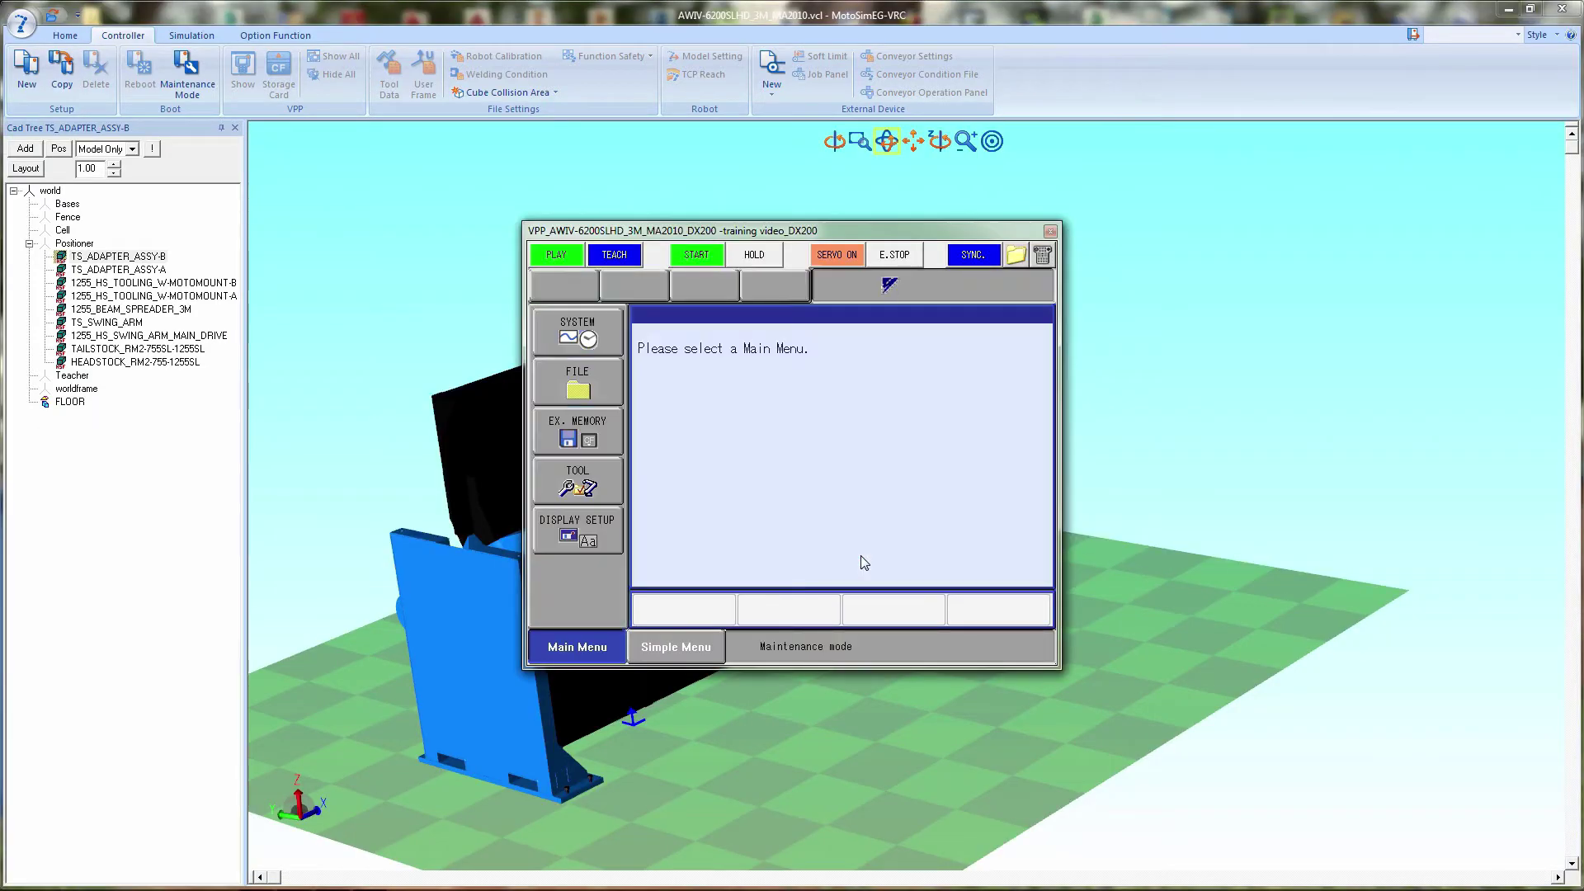
Step: Start the controller's system initialization and set LANGUAGE1 to English, keeping LANGUAGE2 as English
{"action": "left_click", "coordinate": [580, 327]}
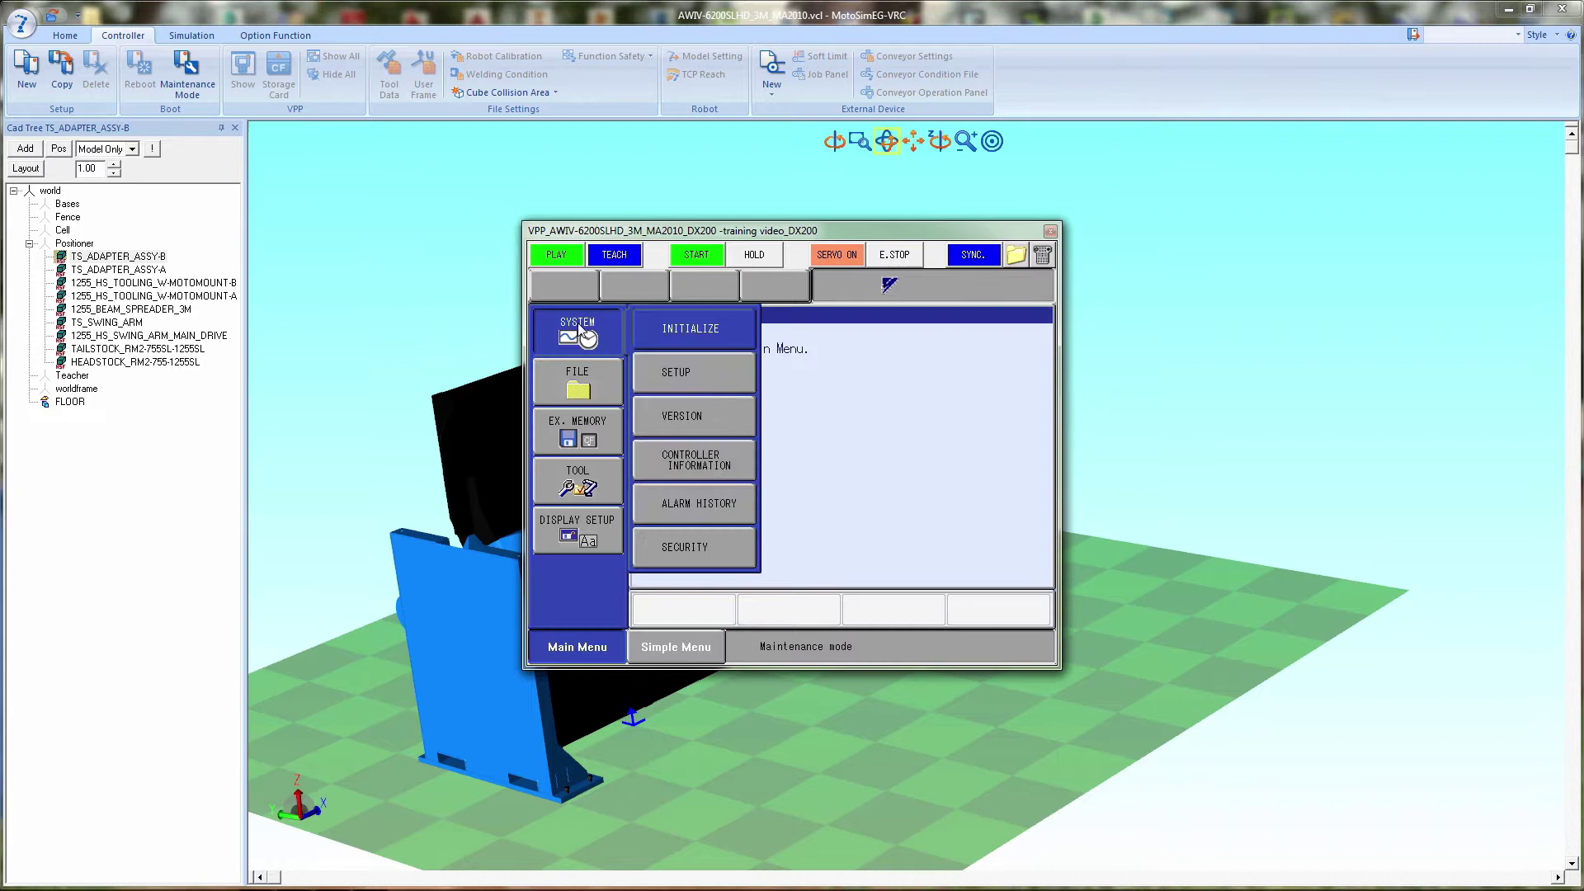
{"action": "left_click", "coordinate": [670, 330]}
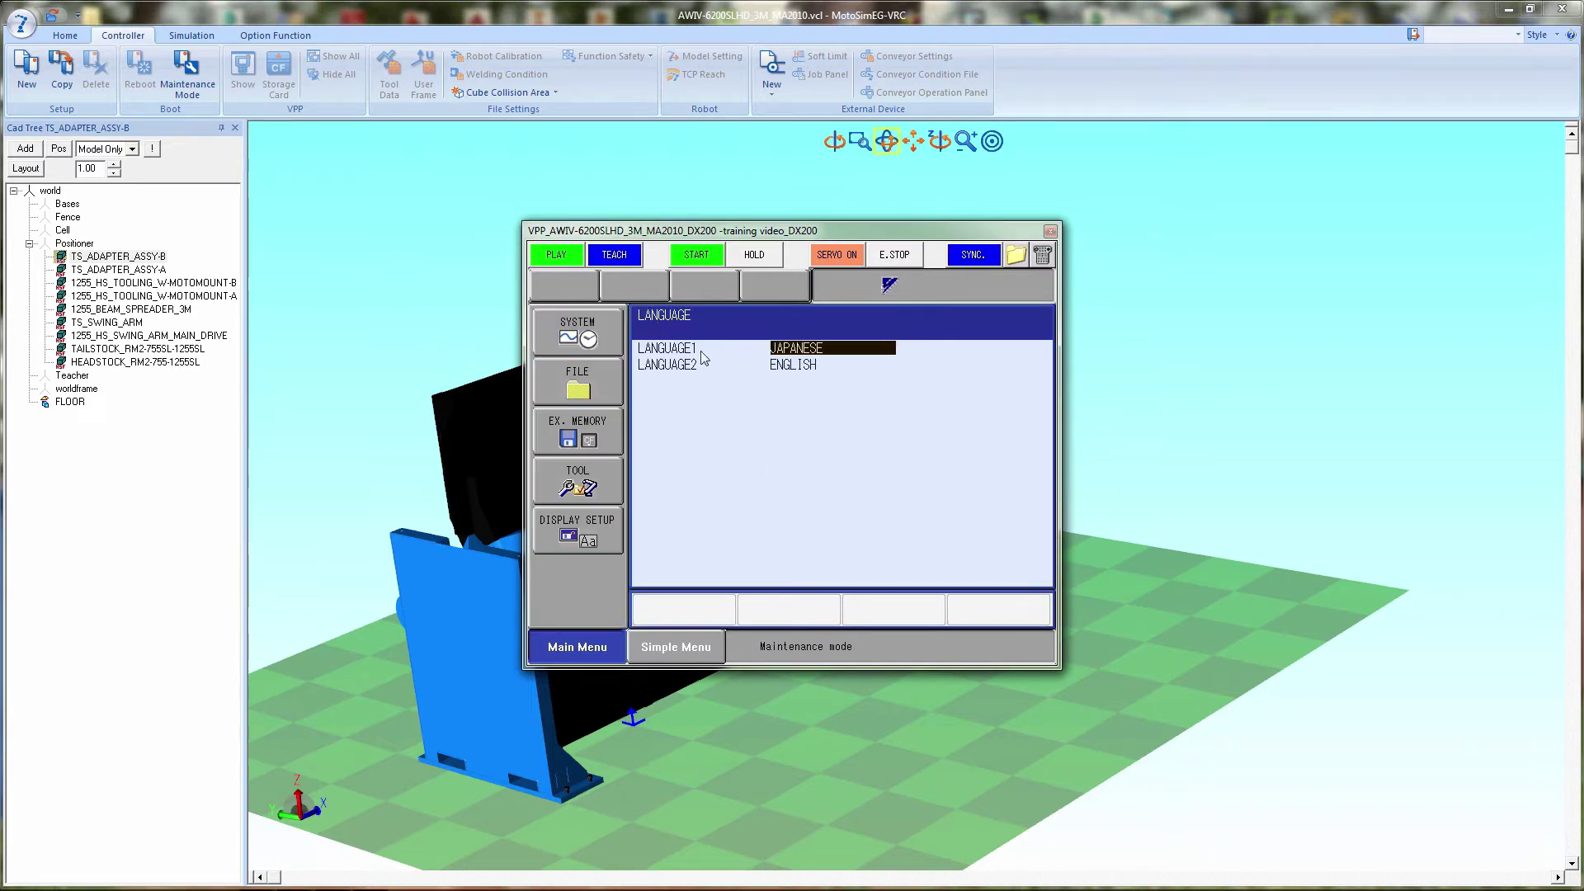
{"action": "key", "text": "Return"}
{"action": "key", "text": "Right"}
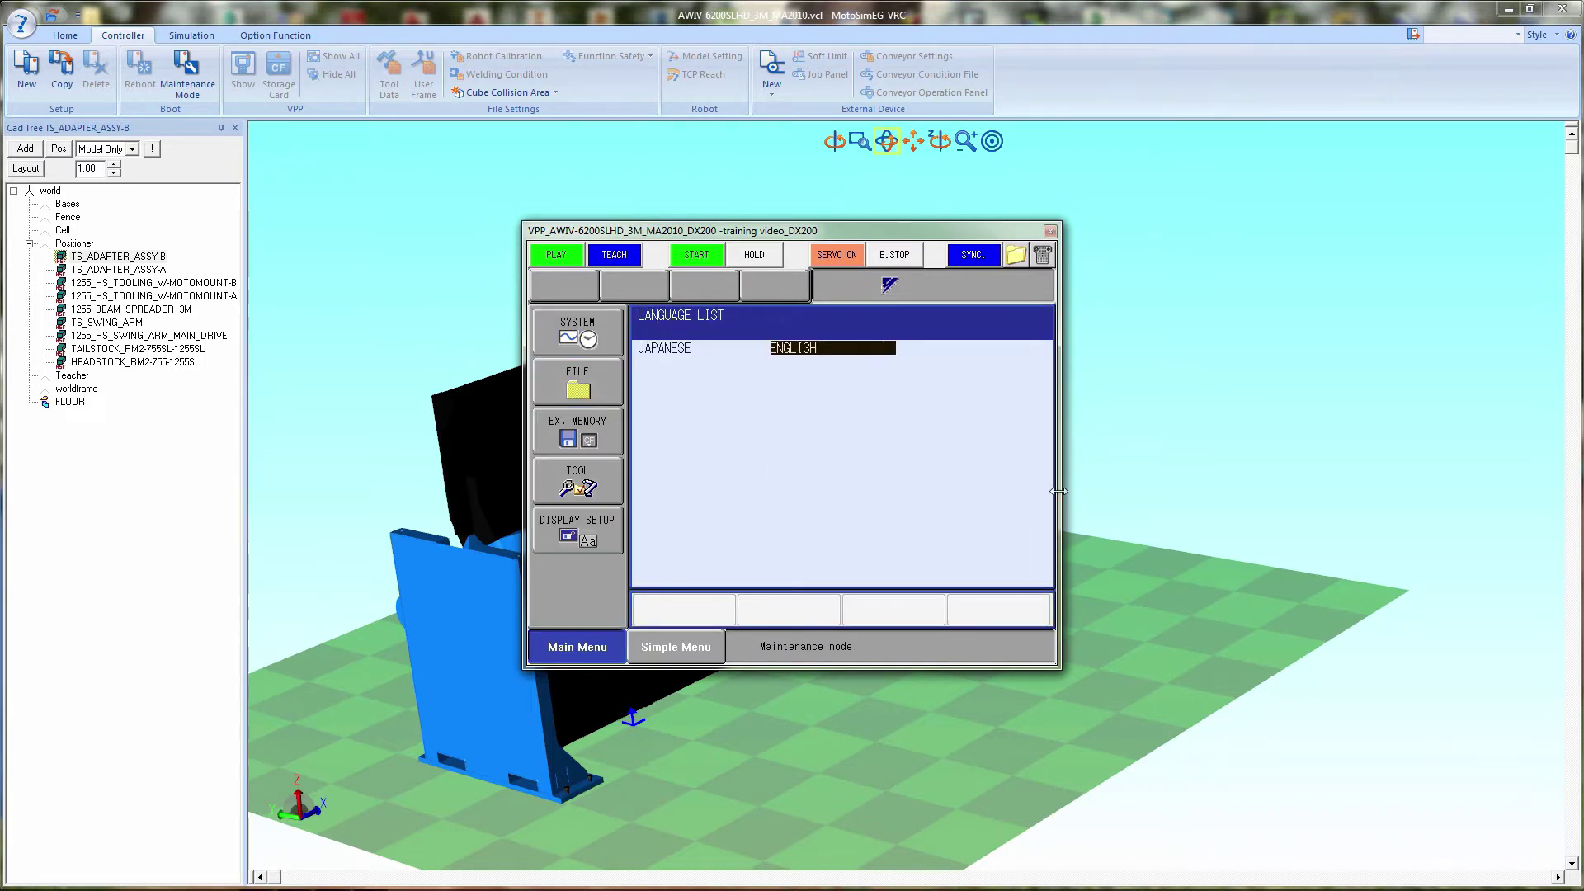
{"action": "key", "text": "Return"}
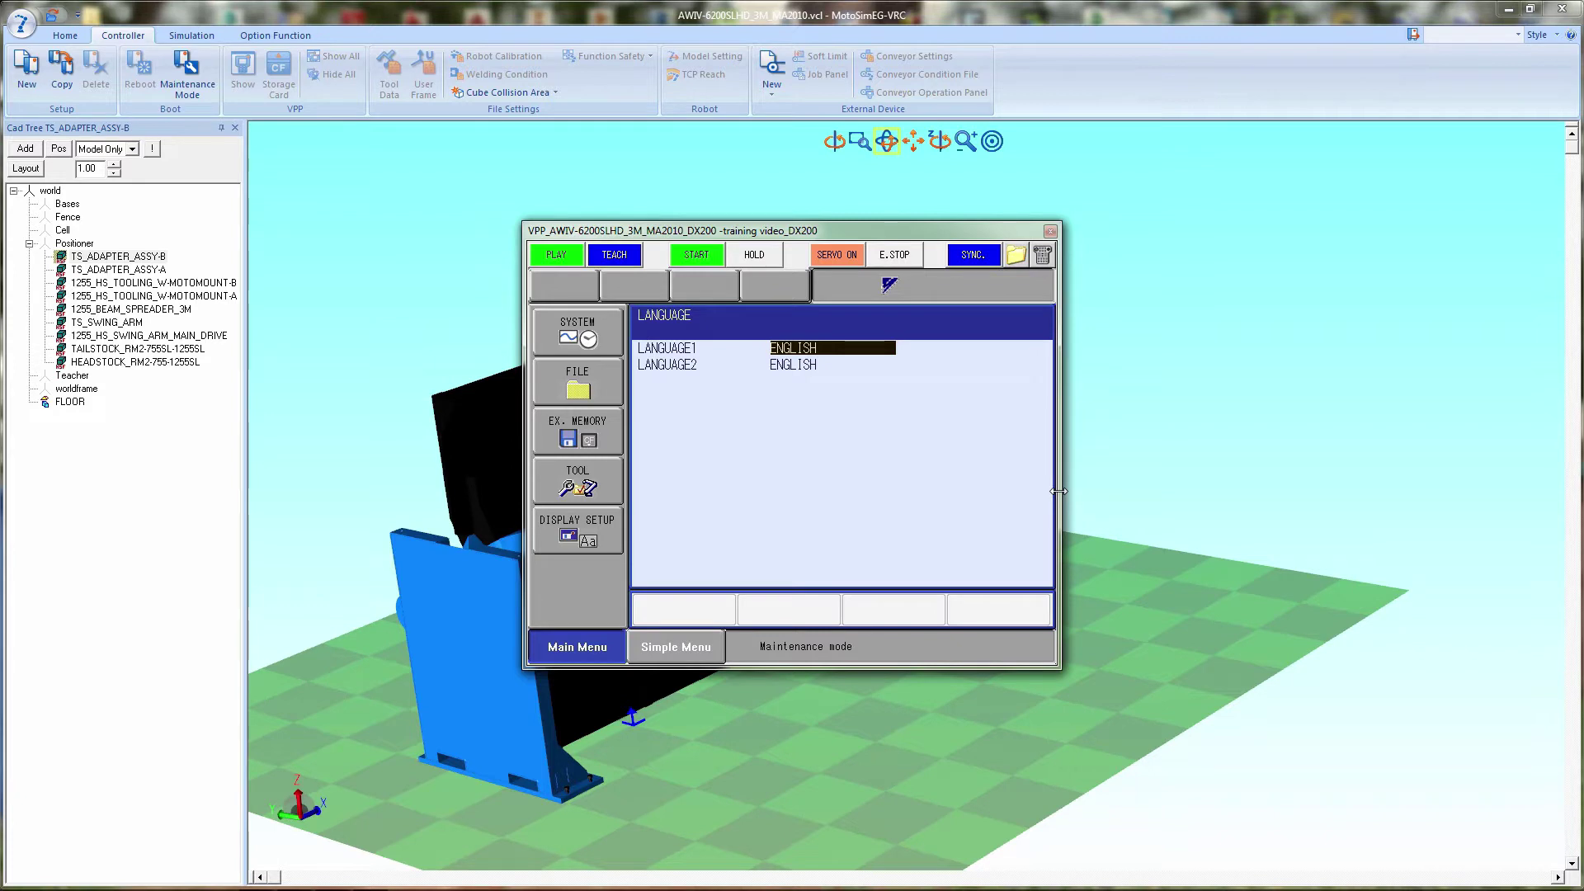
{"action": "key", "text": "Escape"}
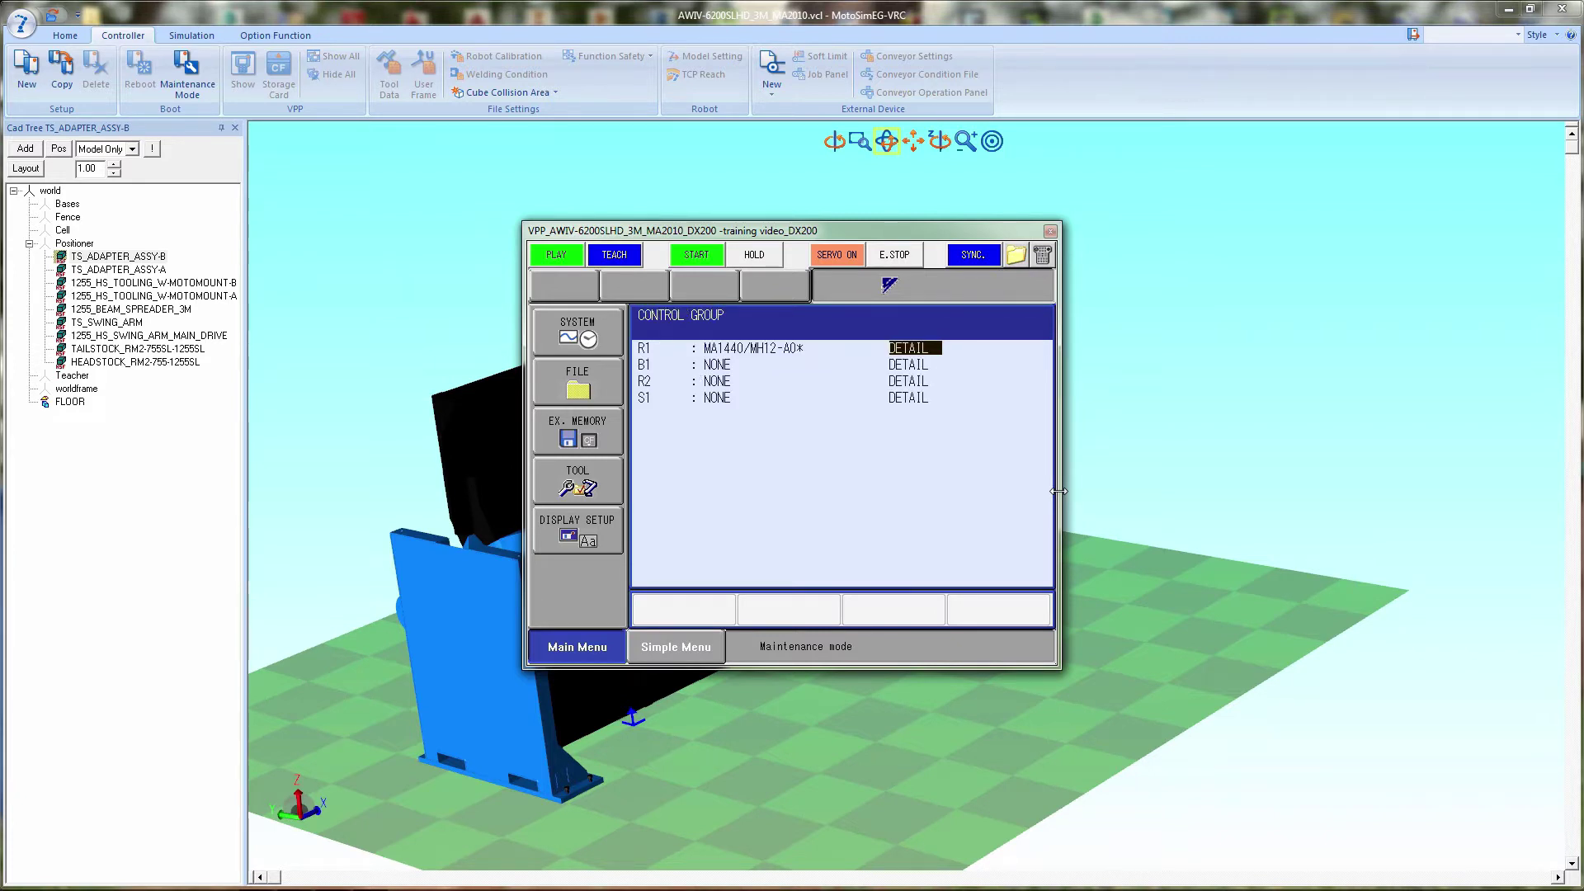
Step: Assign the MA02010-A0* robot from the MA machine family to control group R1
{"action": "key", "text": "Return"}
{"action": "key", "text": "Down"}
{"action": "key", "text": "Down"}
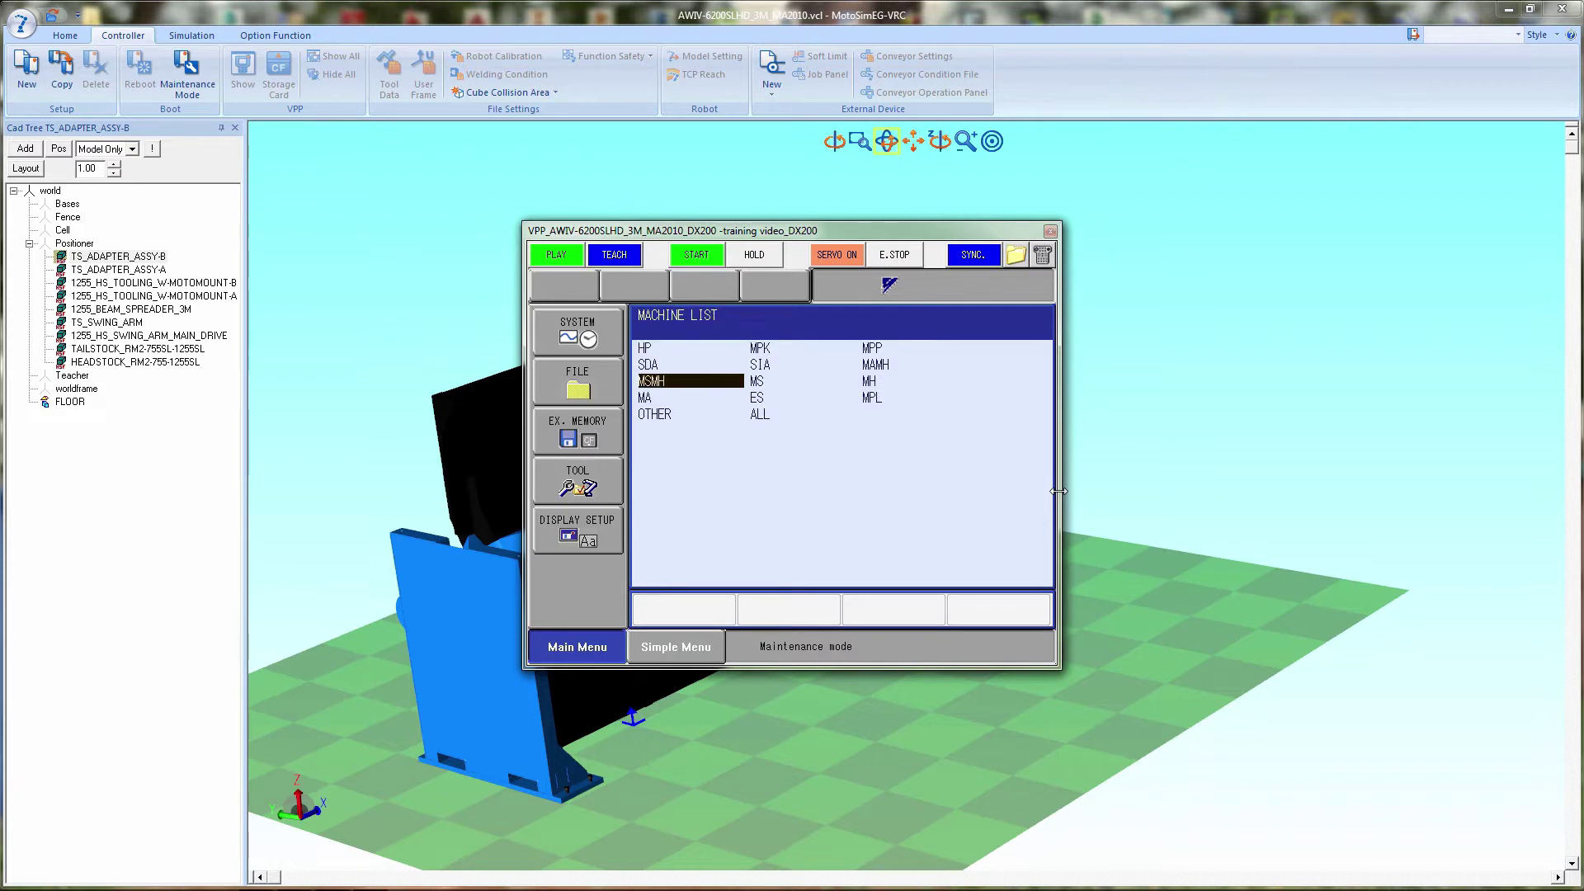
{"action": "key", "text": "Down"}
{"action": "key", "text": "Return"}
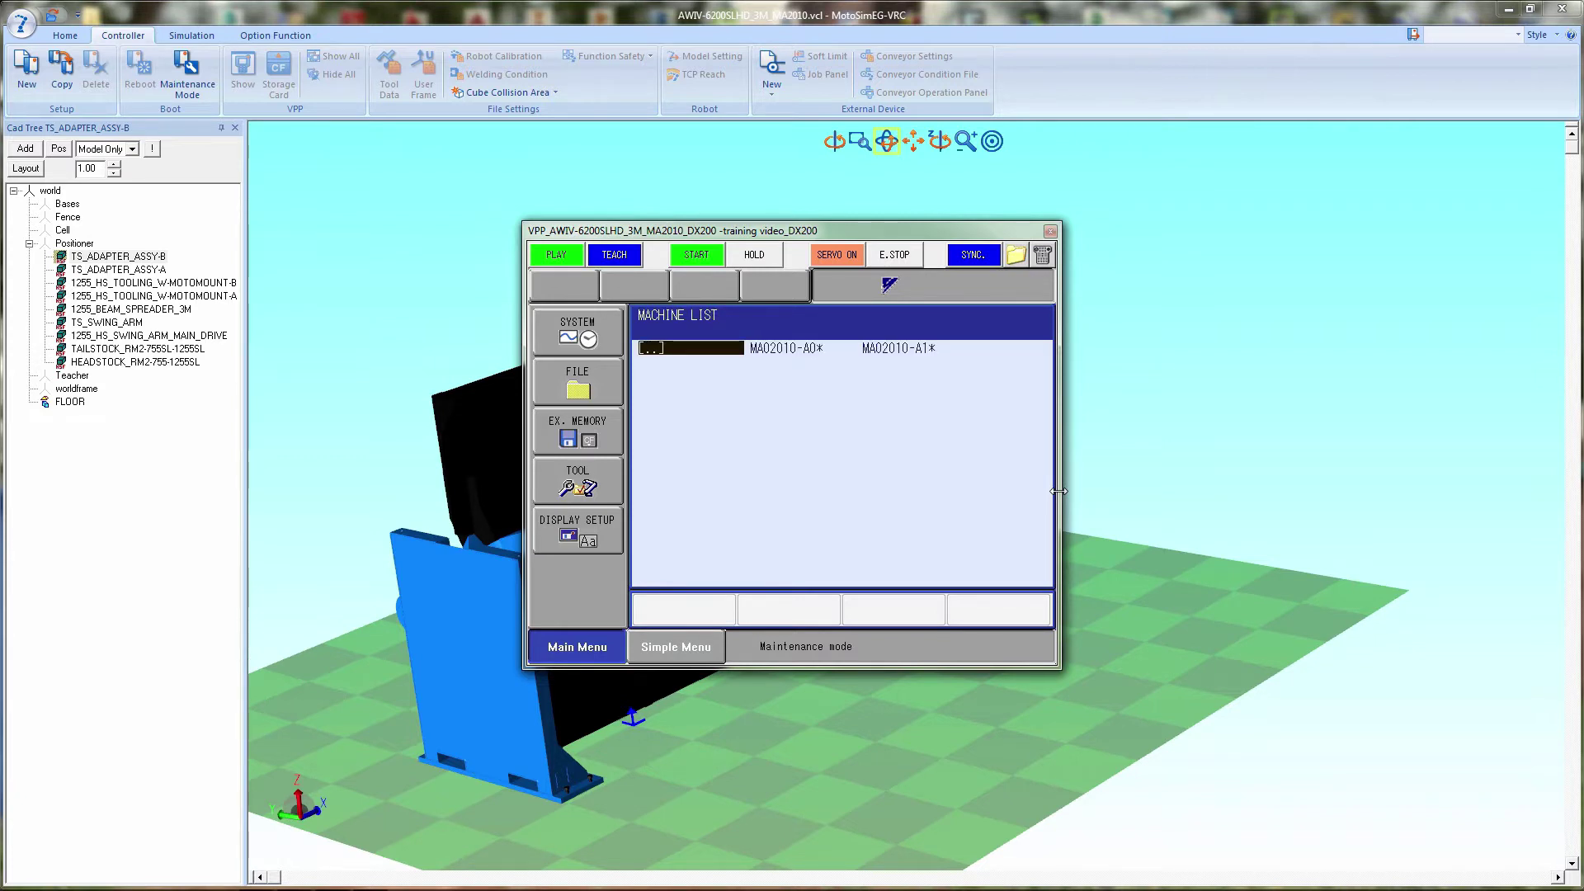
{"action": "key", "text": "Right"}
{"action": "key", "text": "Return"}
Step: Assign the MA02010-A0* robot from the MA machine family to control group R2
{"action": "key", "text": "Down"}
{"action": "key", "text": "Down"}
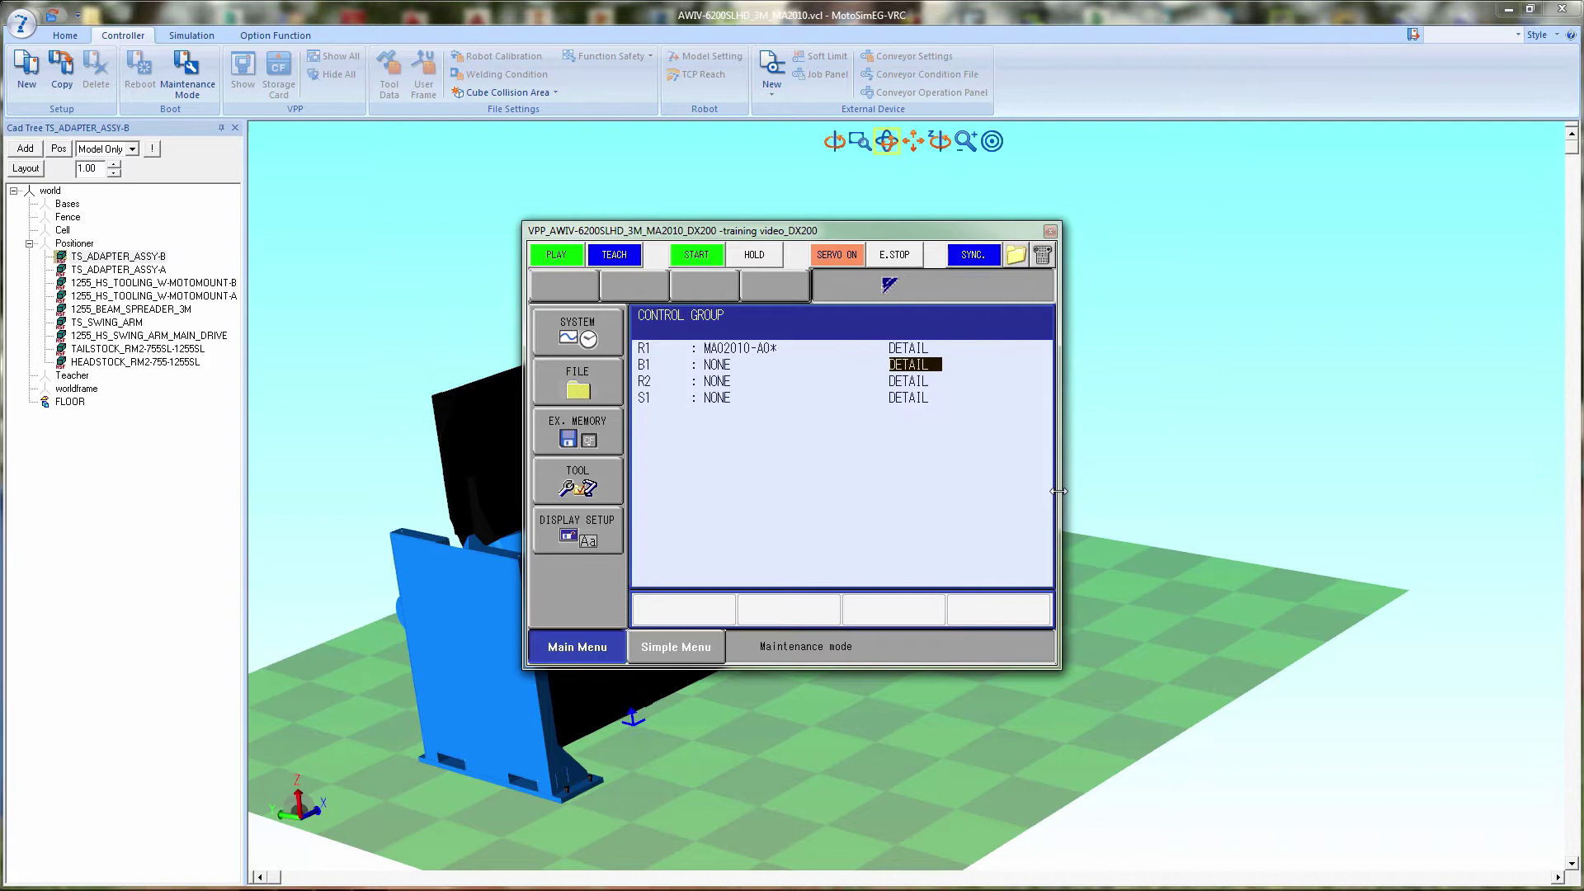
{"action": "key", "text": "Return"}
{"action": "key", "text": "Down"}
{"action": "key", "text": "Down"}
{"action": "key", "text": "Down"}
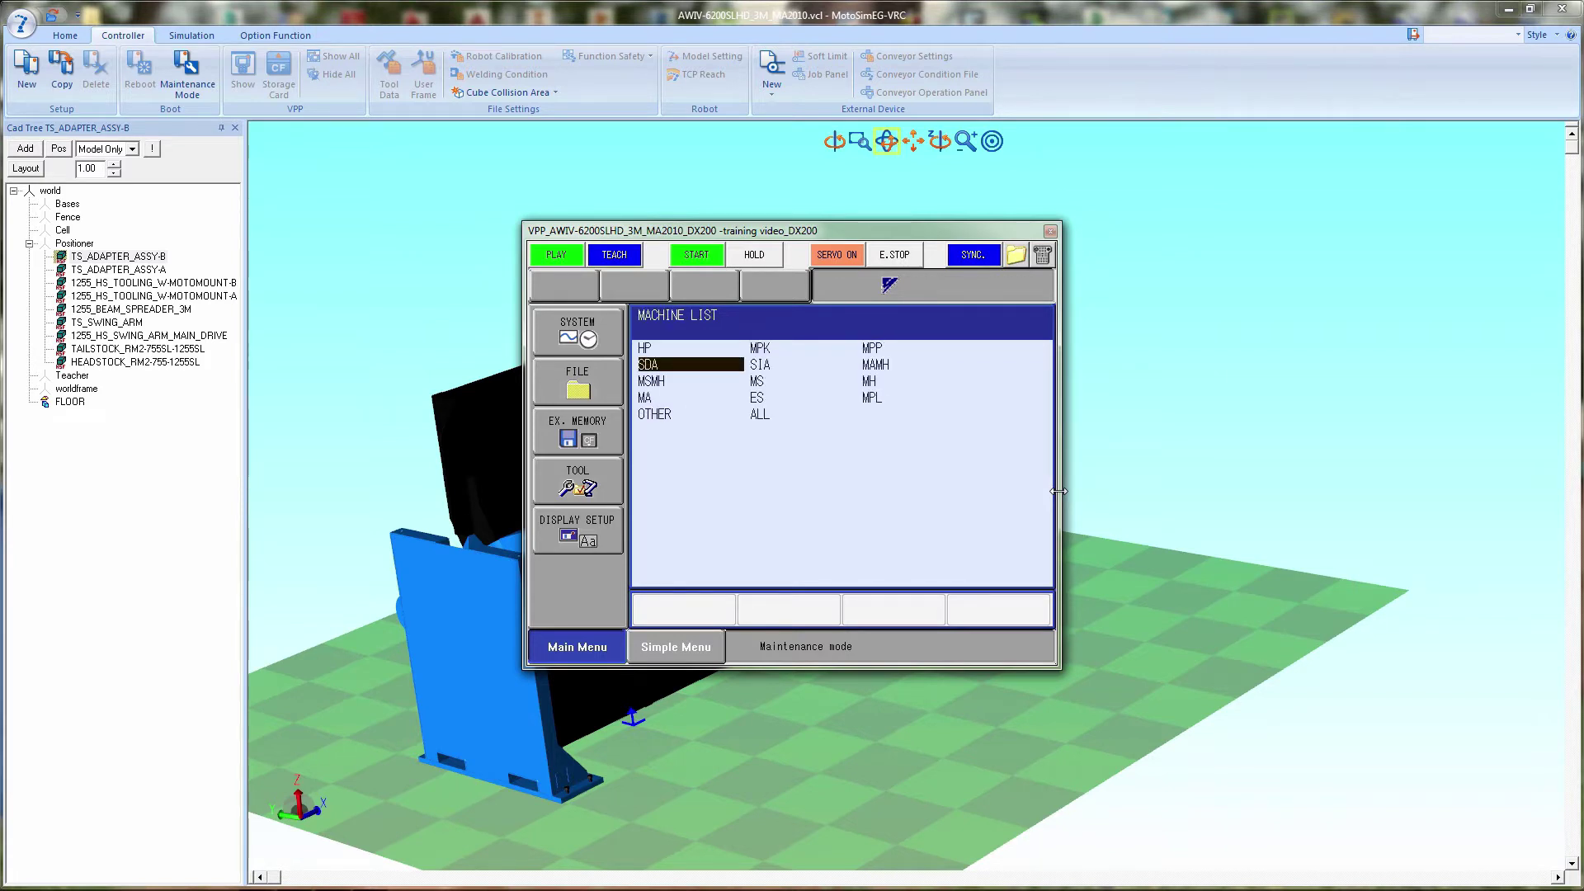
{"action": "key", "text": "Return"}
{"action": "key", "text": "Right"}
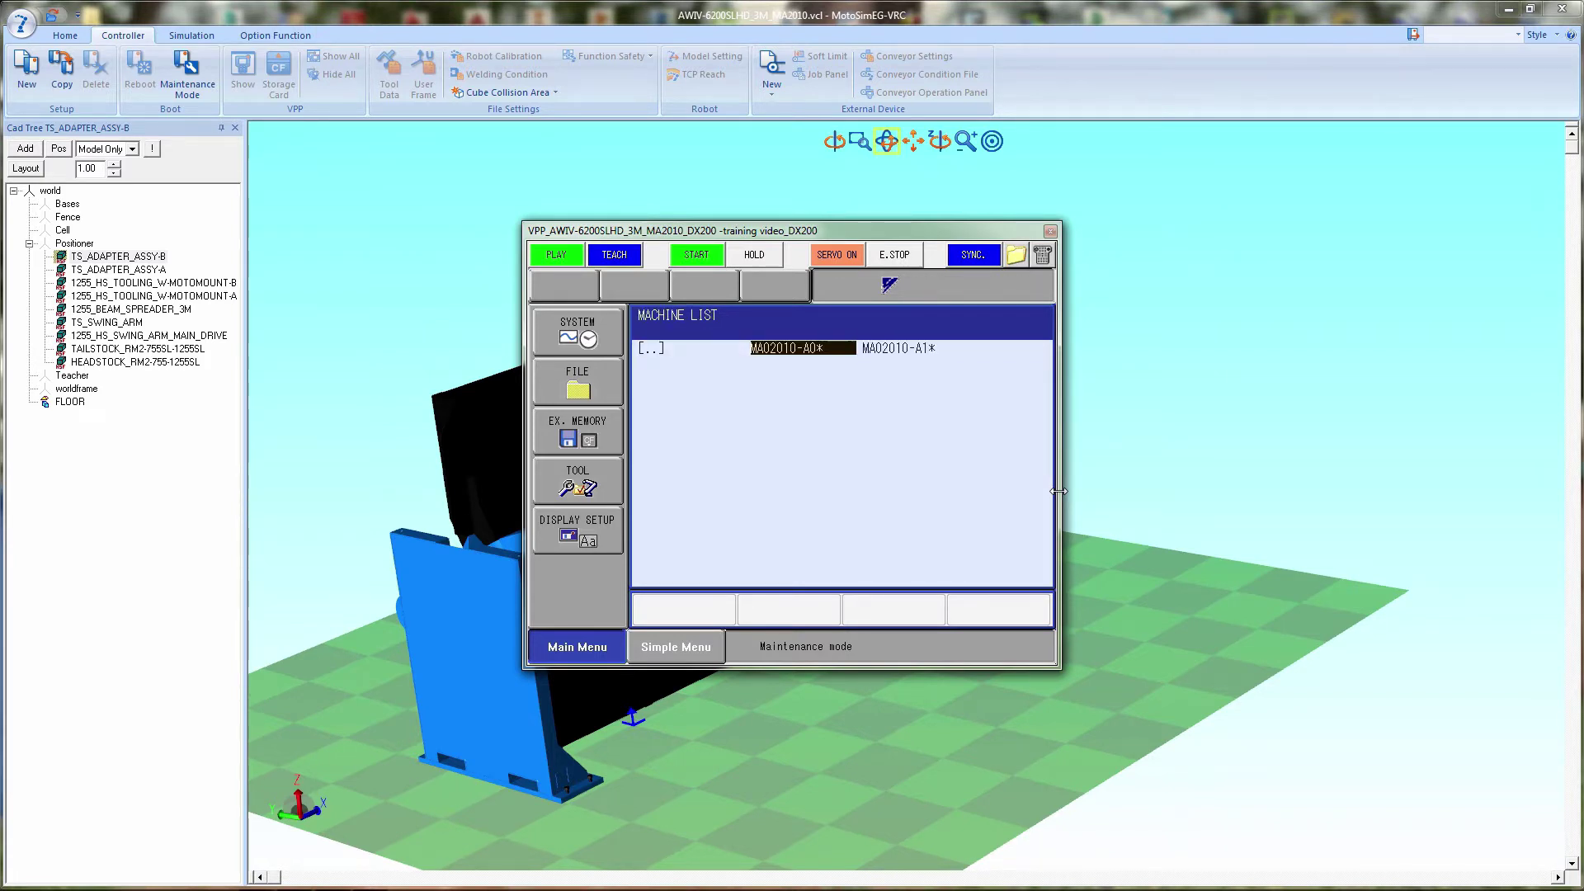
{"action": "key", "text": "Return"}
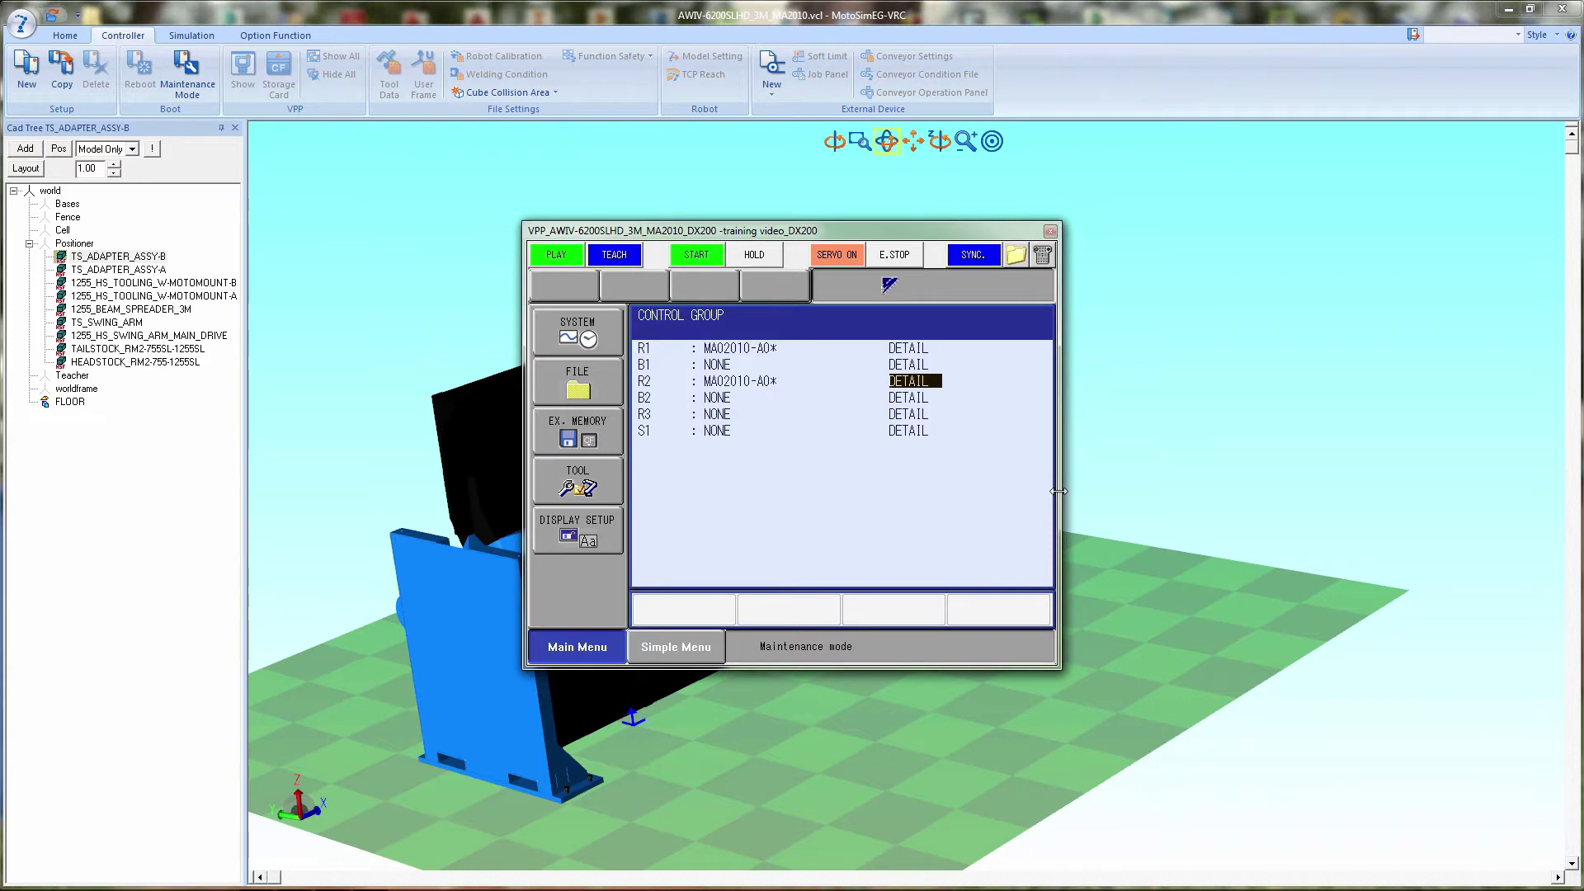
Step: Assign the TURN-1 machine to station control group S1
{"action": "key", "text": "Down"}
{"action": "key", "text": "Down"}
{"action": "key", "text": "Down"}
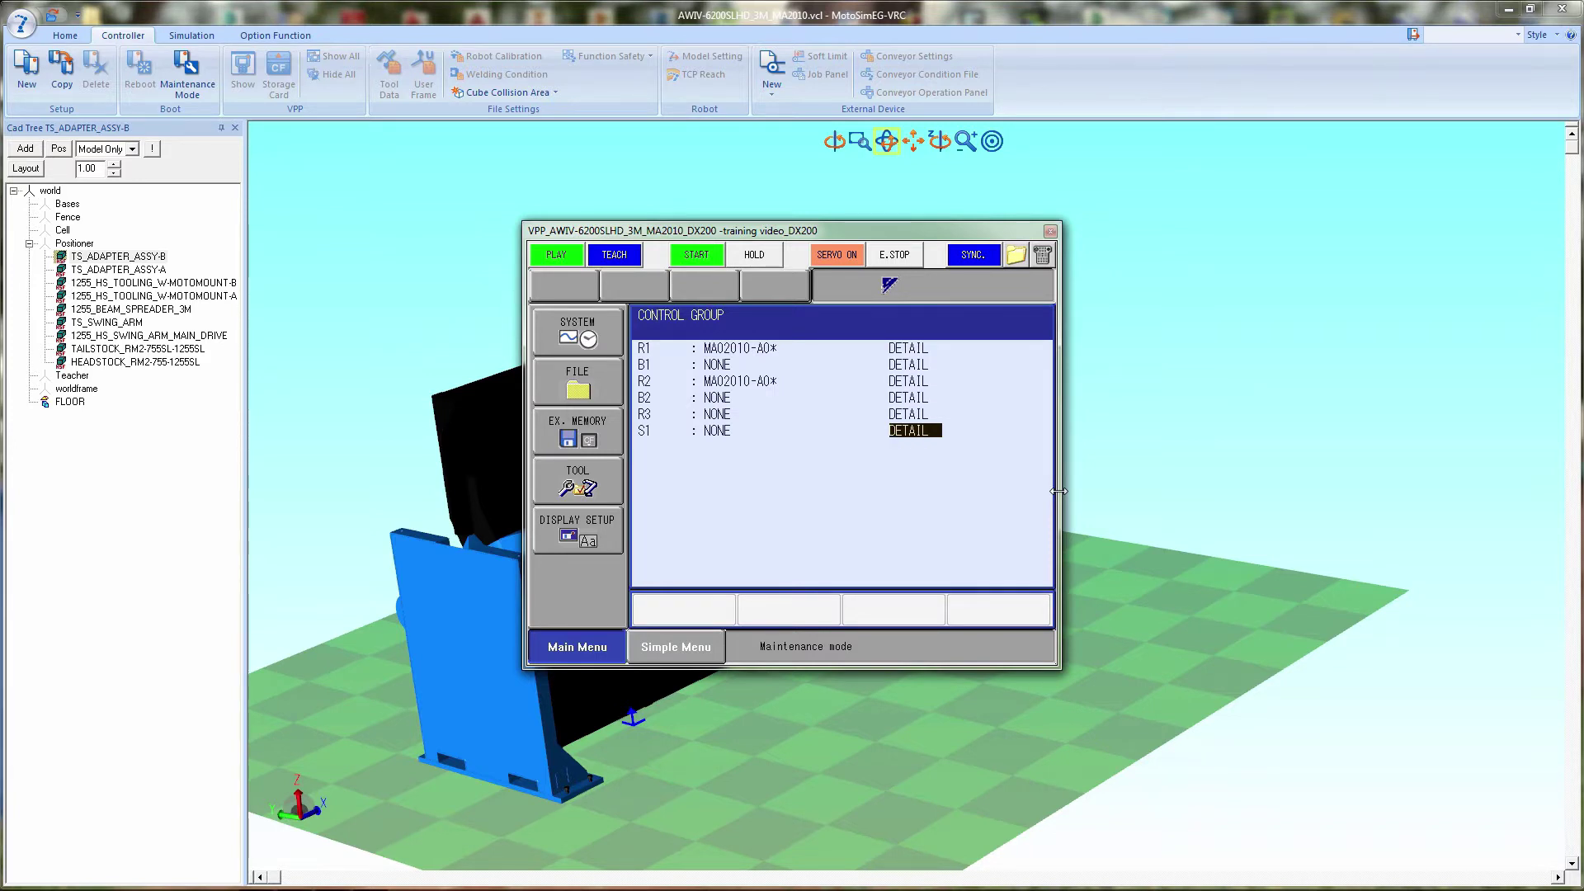
{"action": "key", "text": "Return"}
{"action": "key", "text": "Right"}
{"action": "key", "text": "Right"}
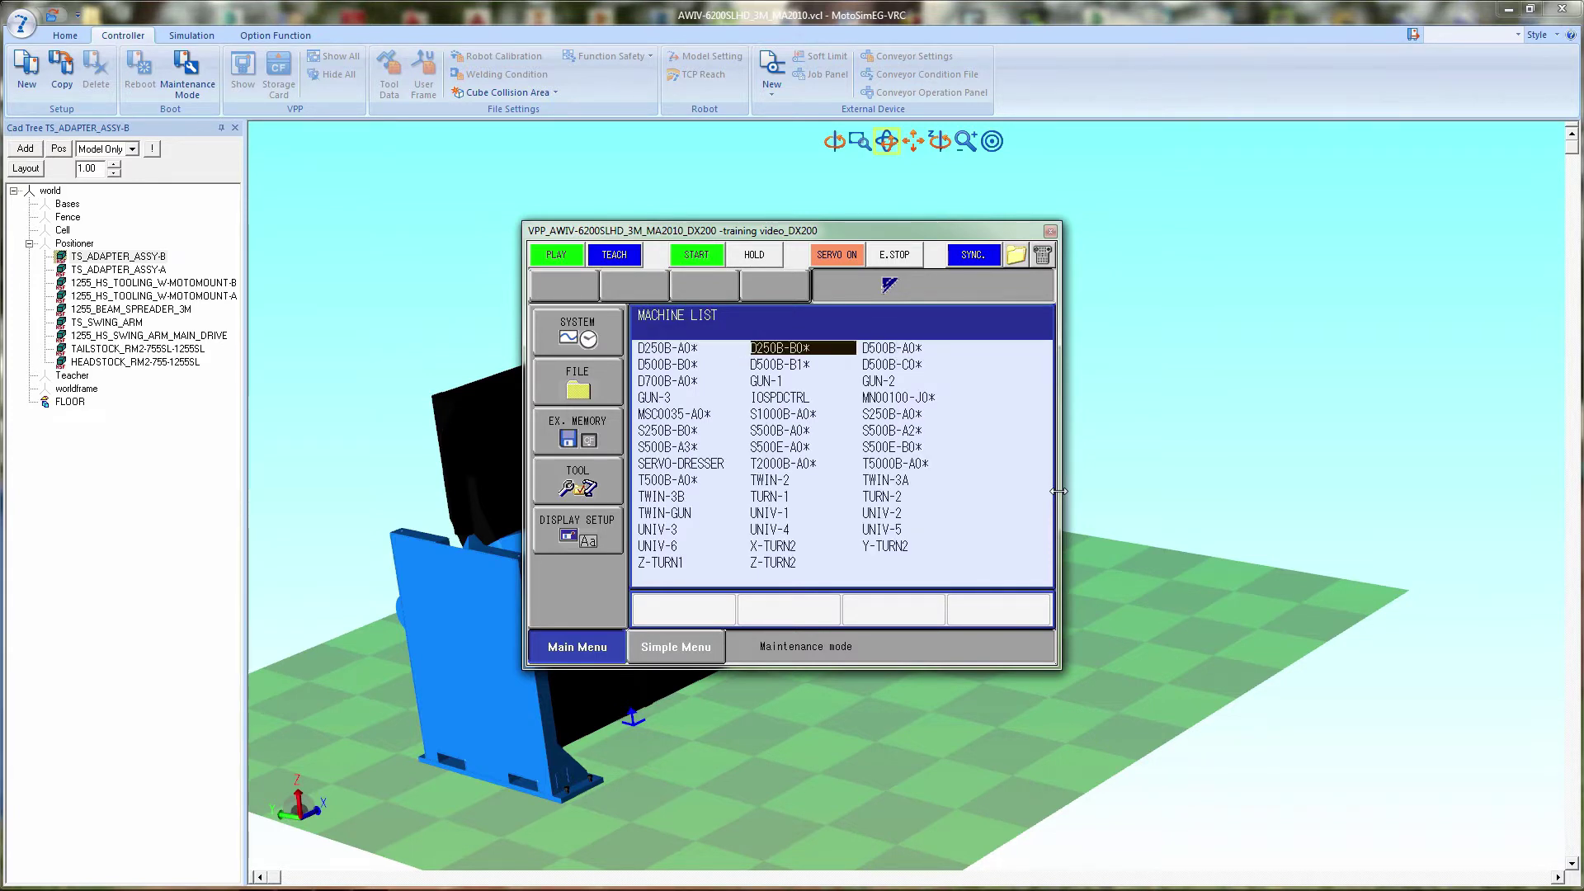
{"action": "key", "text": "Down"}
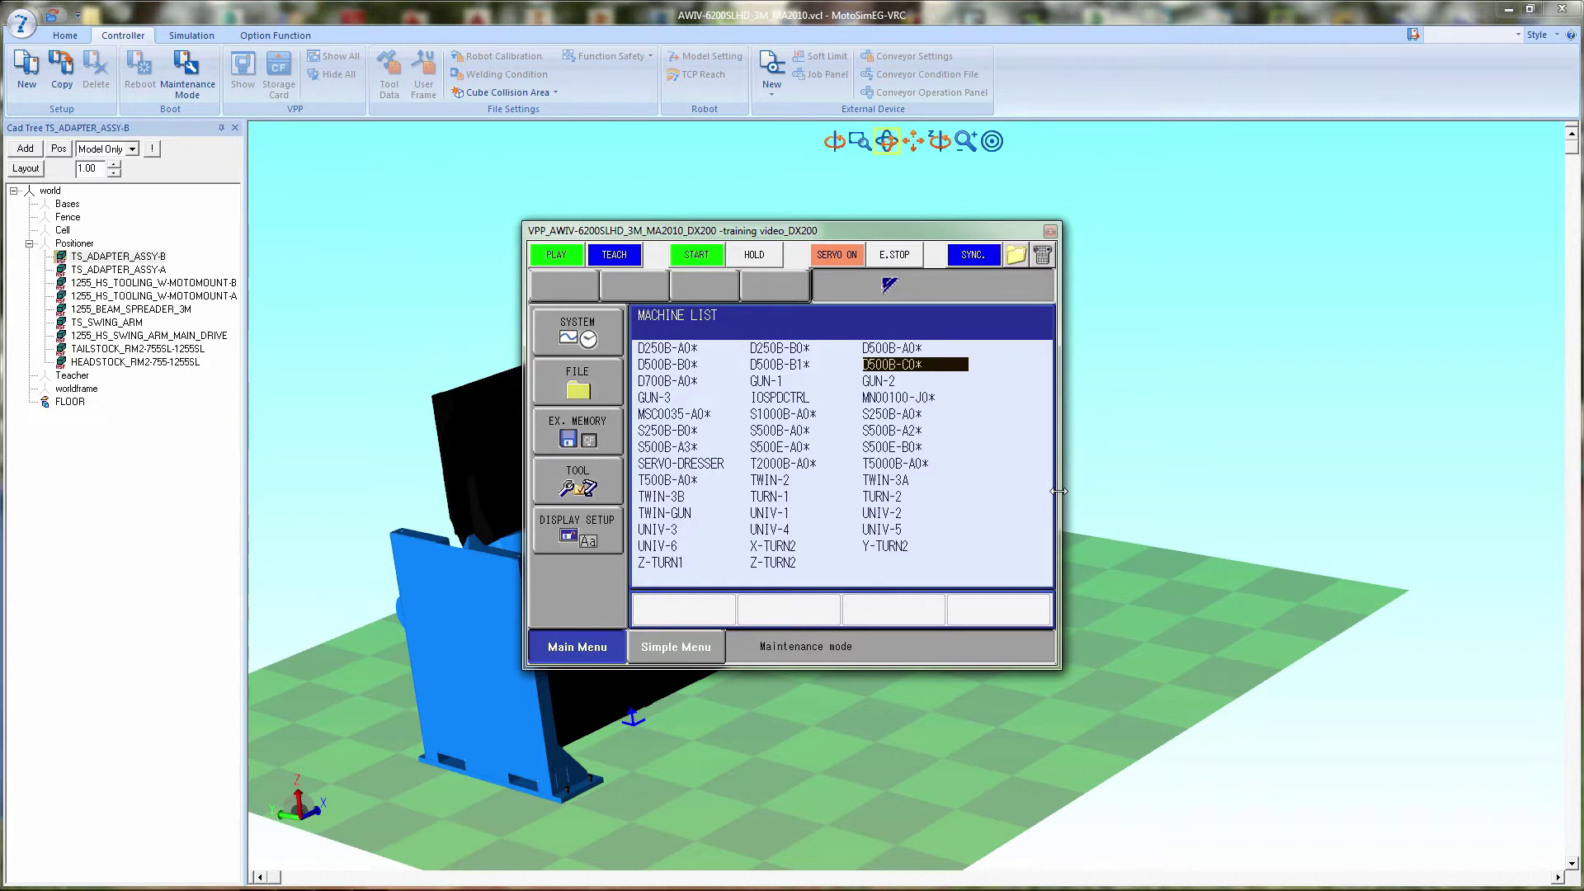
{"action": "key", "text": "Left"}
{"action": "key", "text": "Down"}
{"action": "key", "text": "Down"}
{"action": "key", "text": "Down"}
{"action": "key", "text": "Down"}
{"action": "key", "text": "Down"}
{"action": "key", "text": "Down"}
{"action": "key", "text": "Down"}
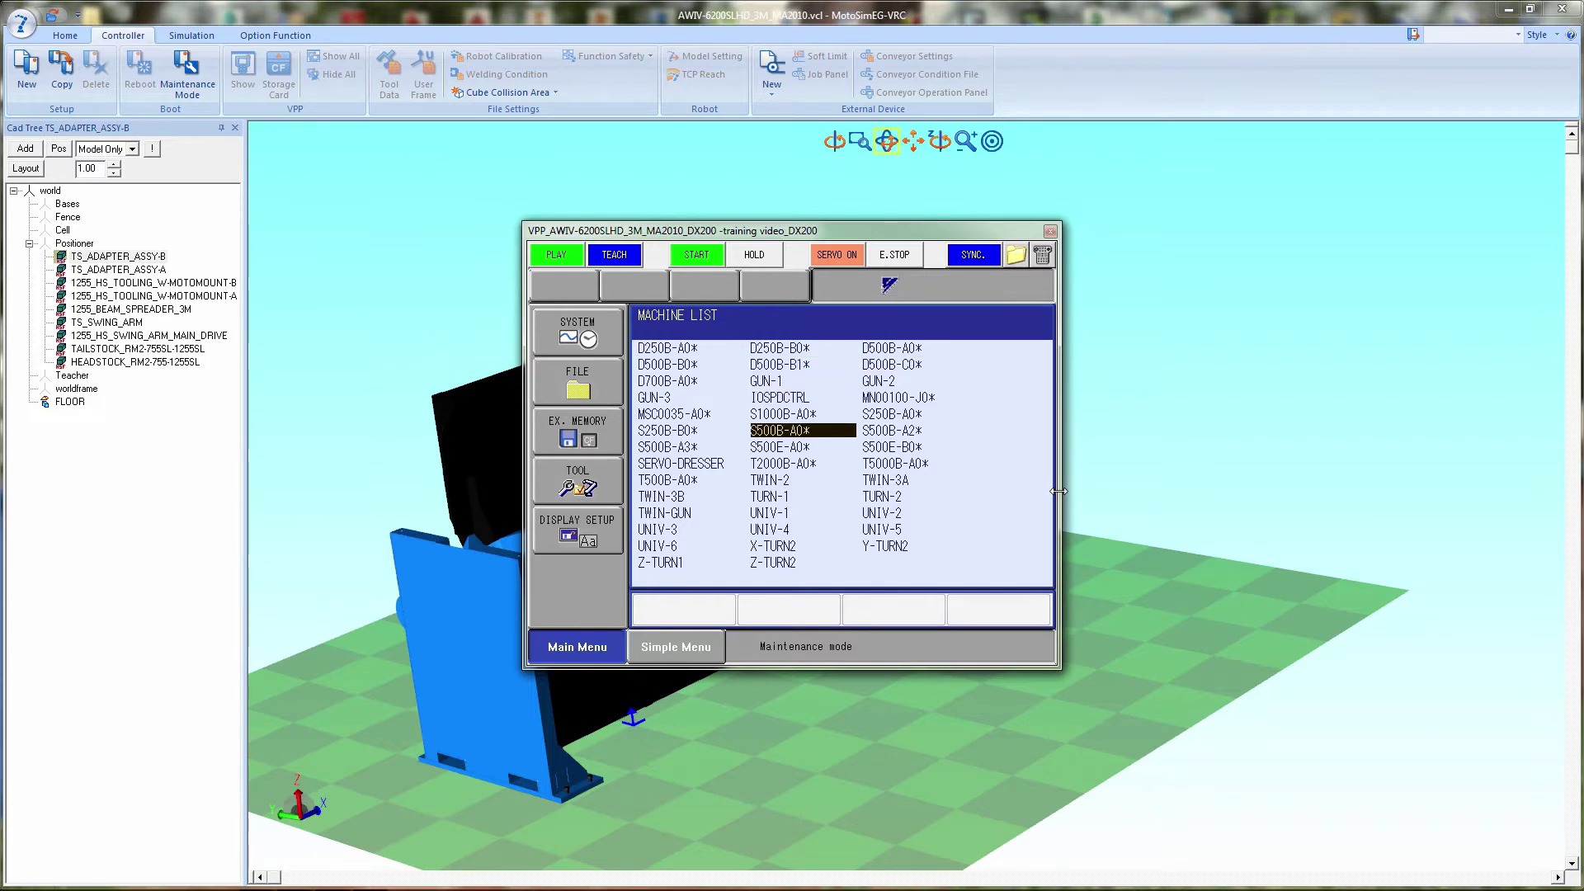
{"action": "key", "text": "Down"}
{"action": "key", "text": "Return"}
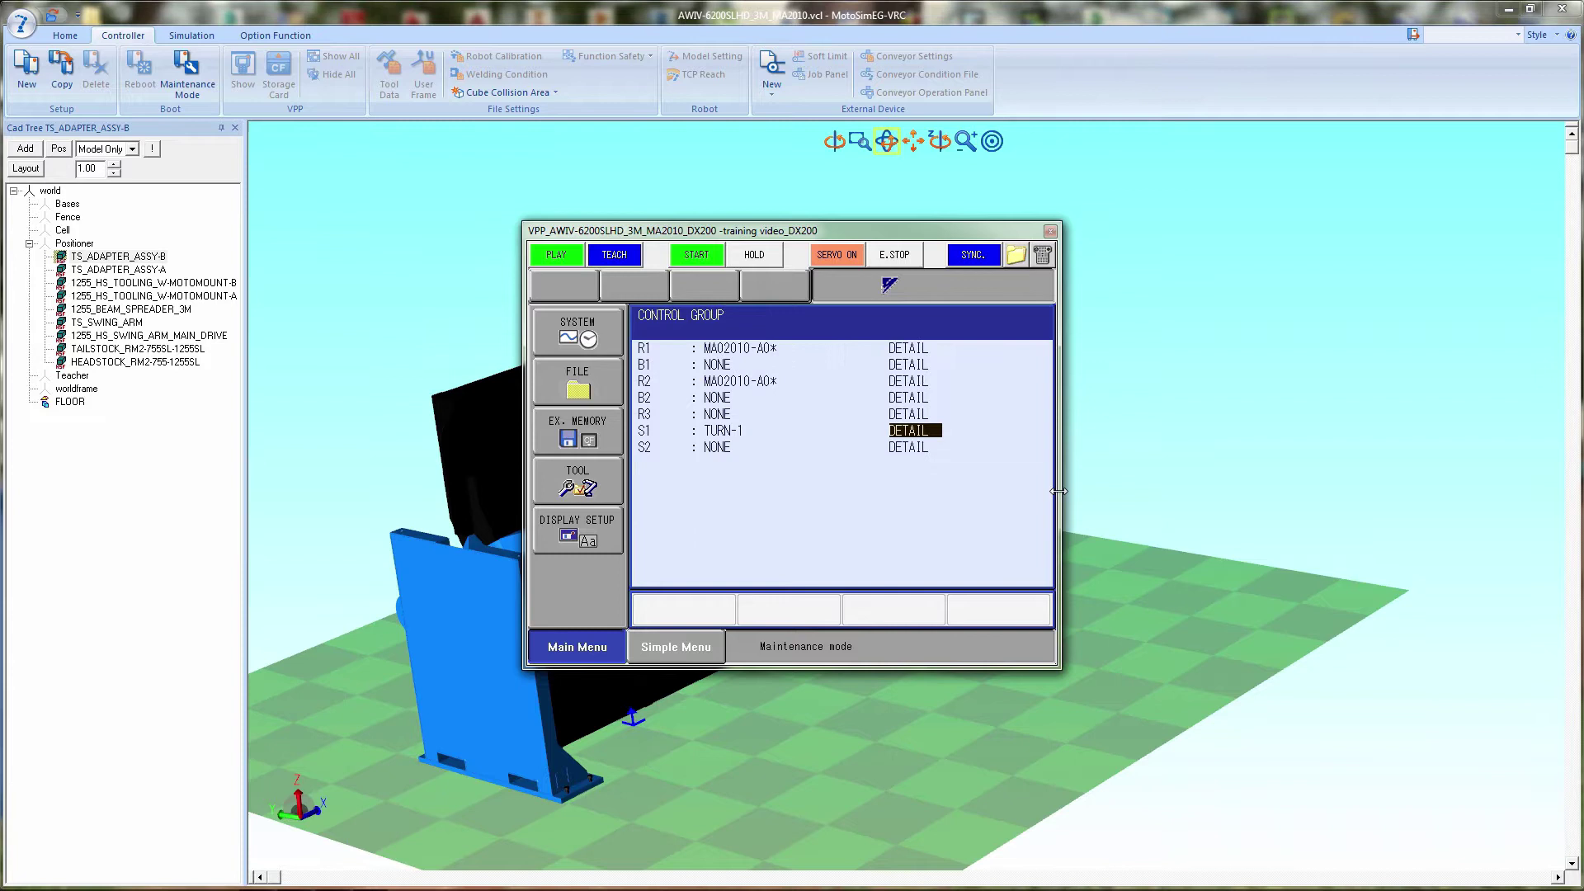
Step: Assign the TURN-1 machine to station control group S2
{"action": "key", "text": "Down"}
{"action": "key", "text": "Return"}
{"action": "key", "text": "Right"}
{"action": "key", "text": "Down"}
{"action": "key", "text": "Down"}
{"action": "key", "text": "Down"}
{"action": "key", "text": "Down"}
{"action": "key", "text": "Down"}
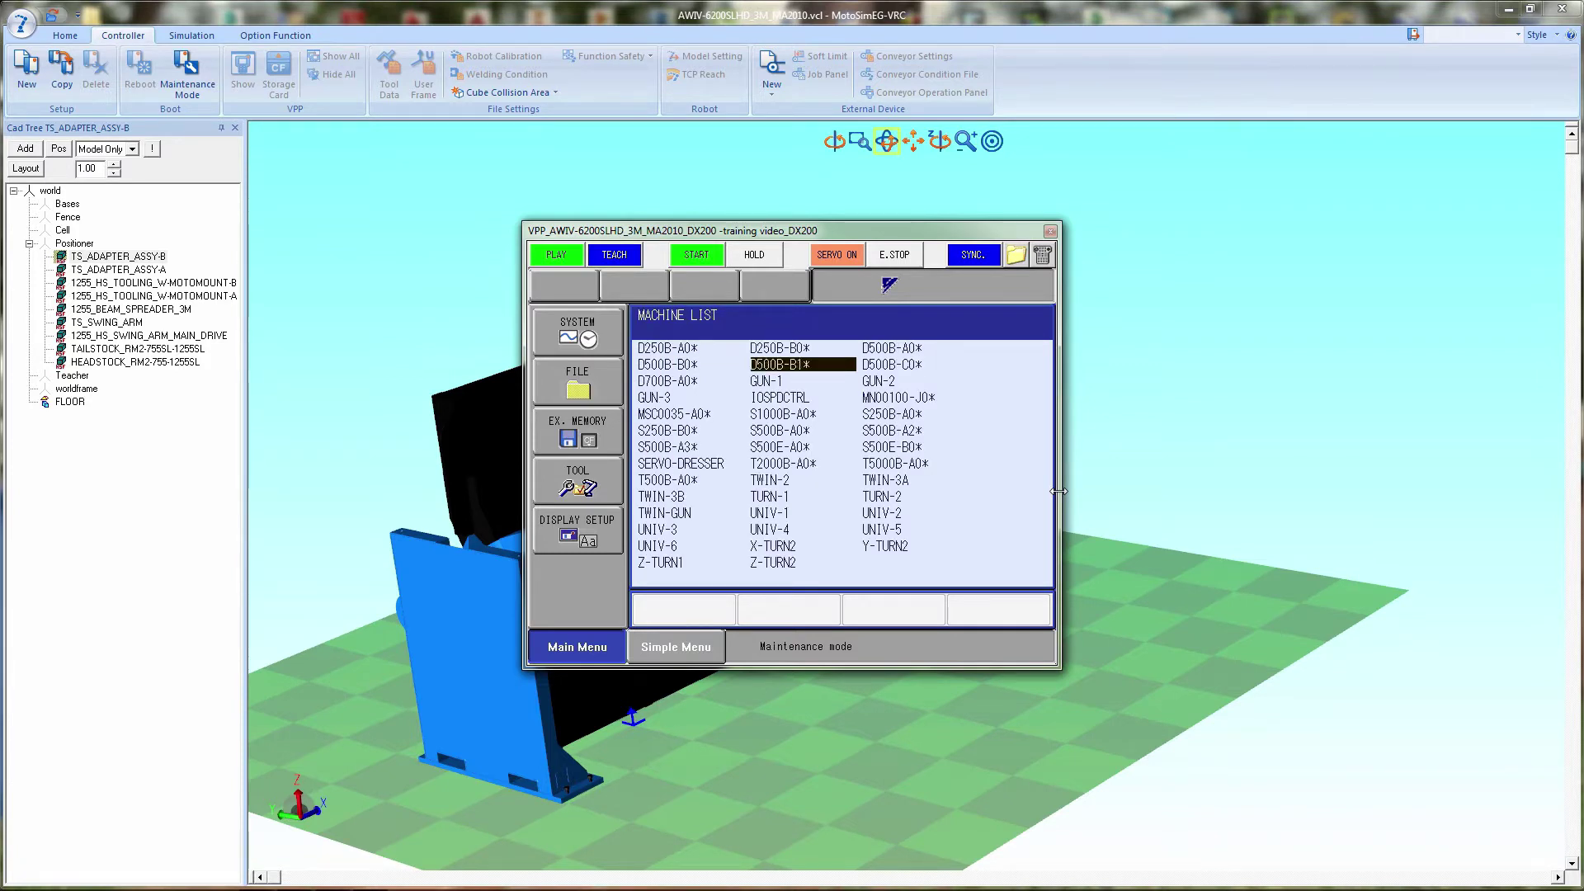
{"action": "key", "text": "Down"}
{"action": "key", "text": "Down"}
{"action": "key", "text": "Down"}
{"action": "key", "text": "Down"}
{"action": "key", "text": "Return"}
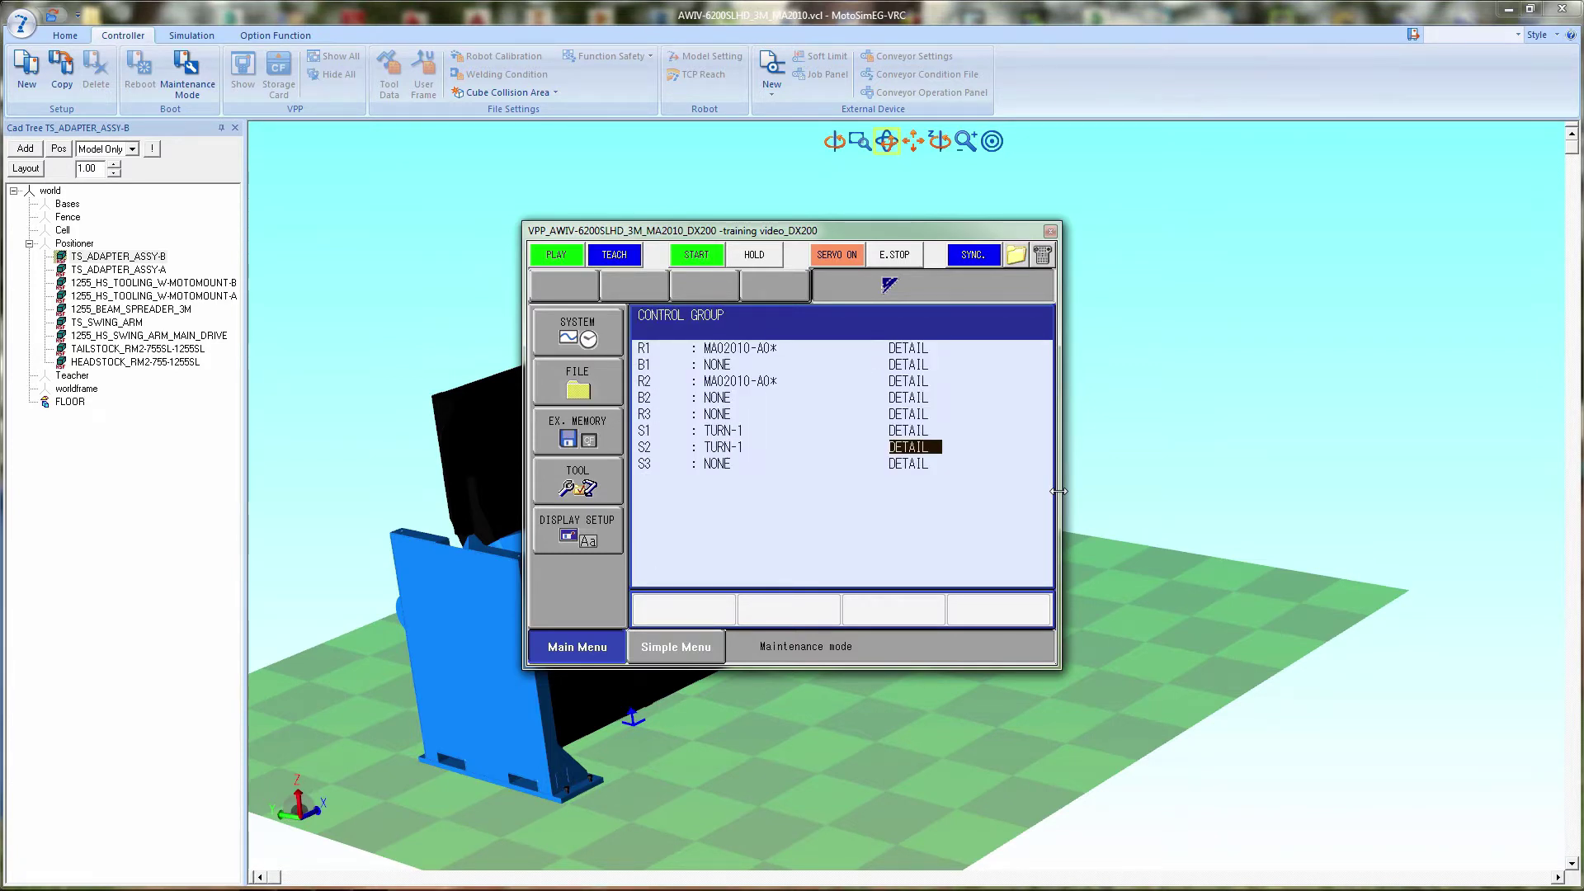
Step: Assign the TURN-1 machine to station control group S3 and accept the control group configuration
{"action": "key", "text": "Down"}
{"action": "key", "text": "Return"}
{"action": "key", "text": "Right"}
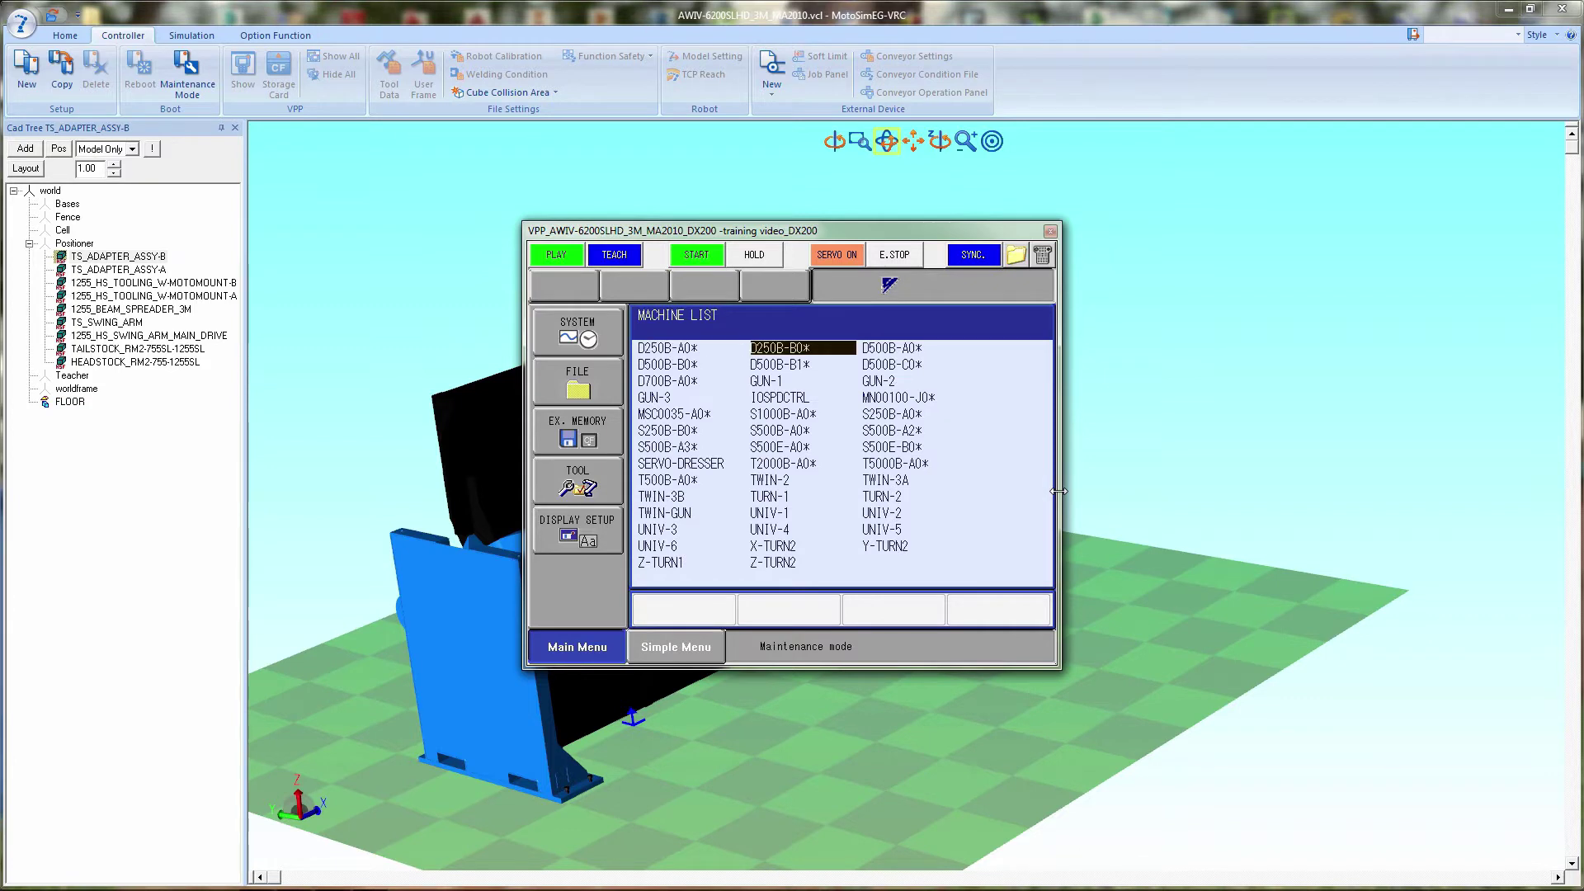
{"action": "key", "text": "Down"}
{"action": "key", "text": "Down"}
{"action": "key", "text": "Down"}
{"action": "key", "text": "Down"}
{"action": "key", "text": "Down"}
{"action": "key", "text": "Down"}
{"action": "key", "text": "Down"}
{"action": "key", "text": "Down"}
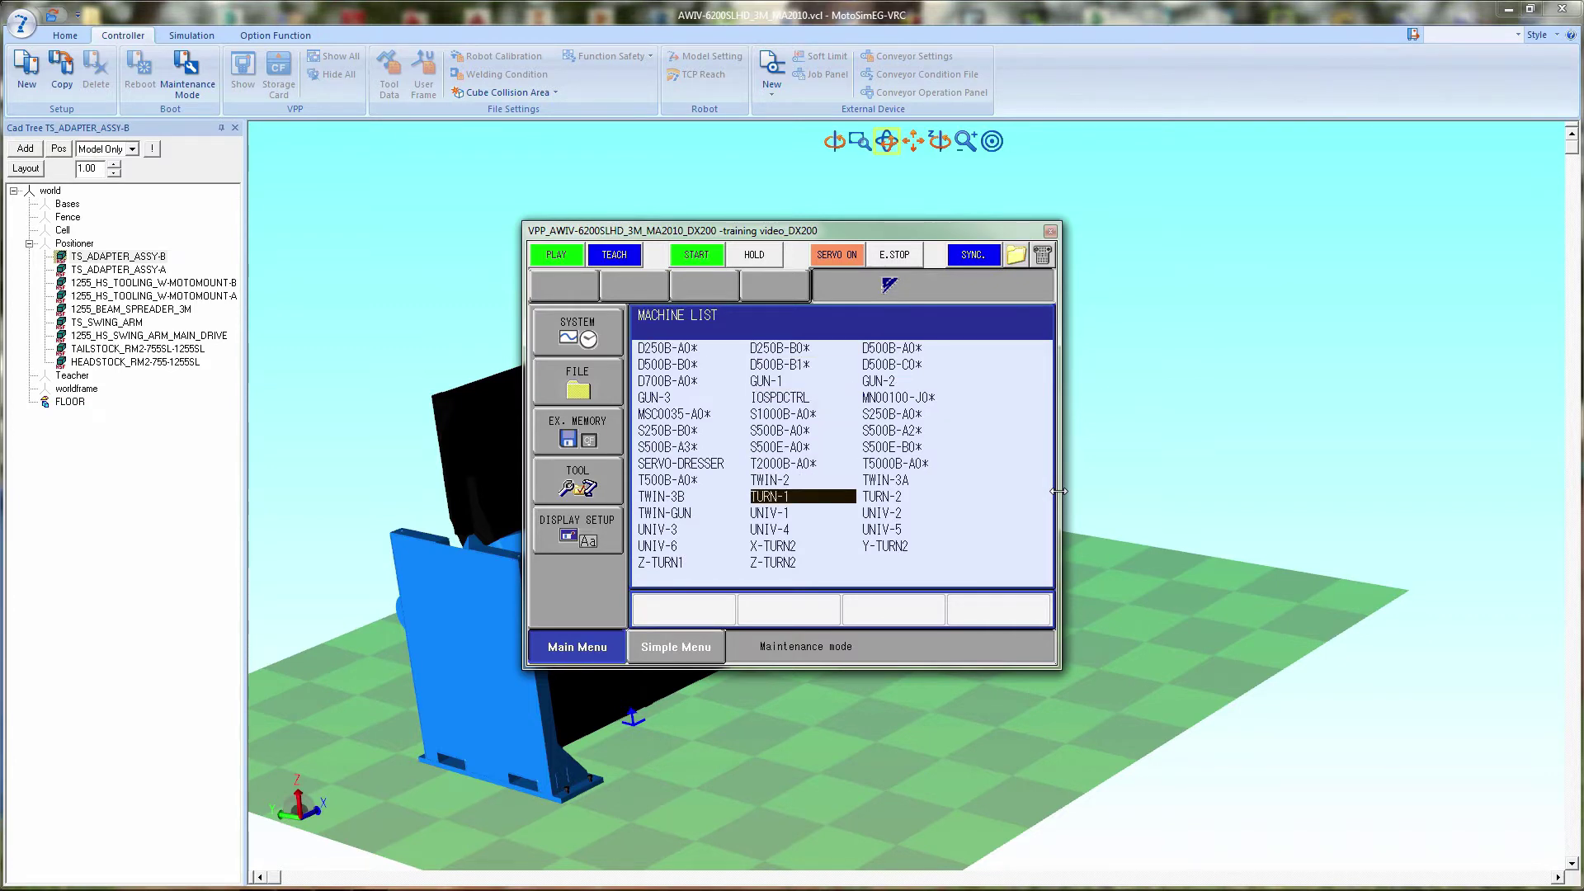
{"action": "key", "text": "Return"}
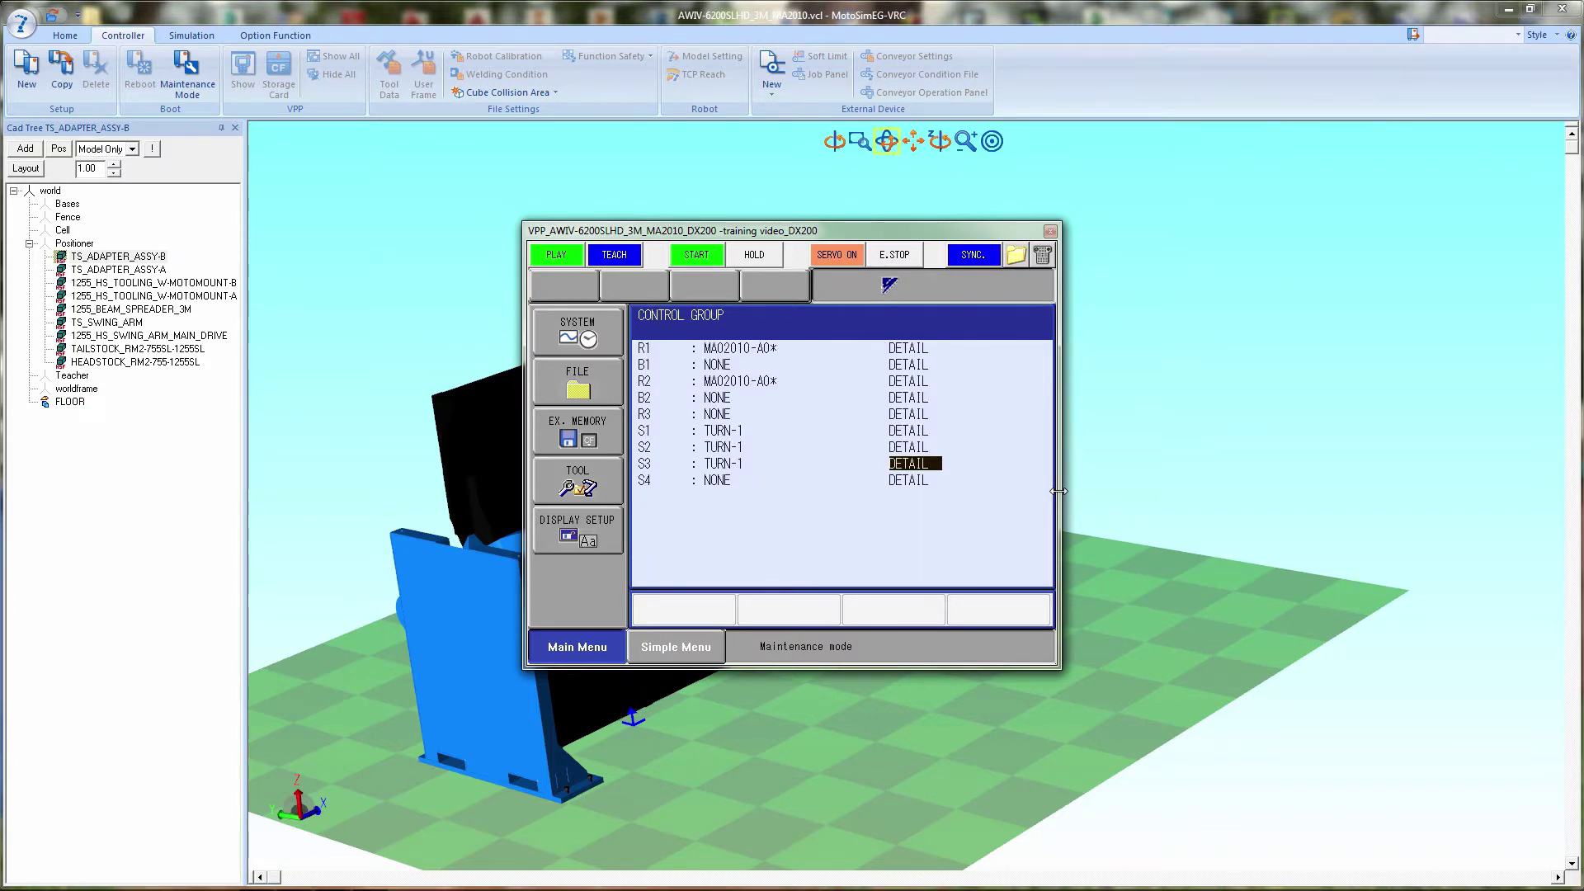
{"action": "key", "text": "Return"}
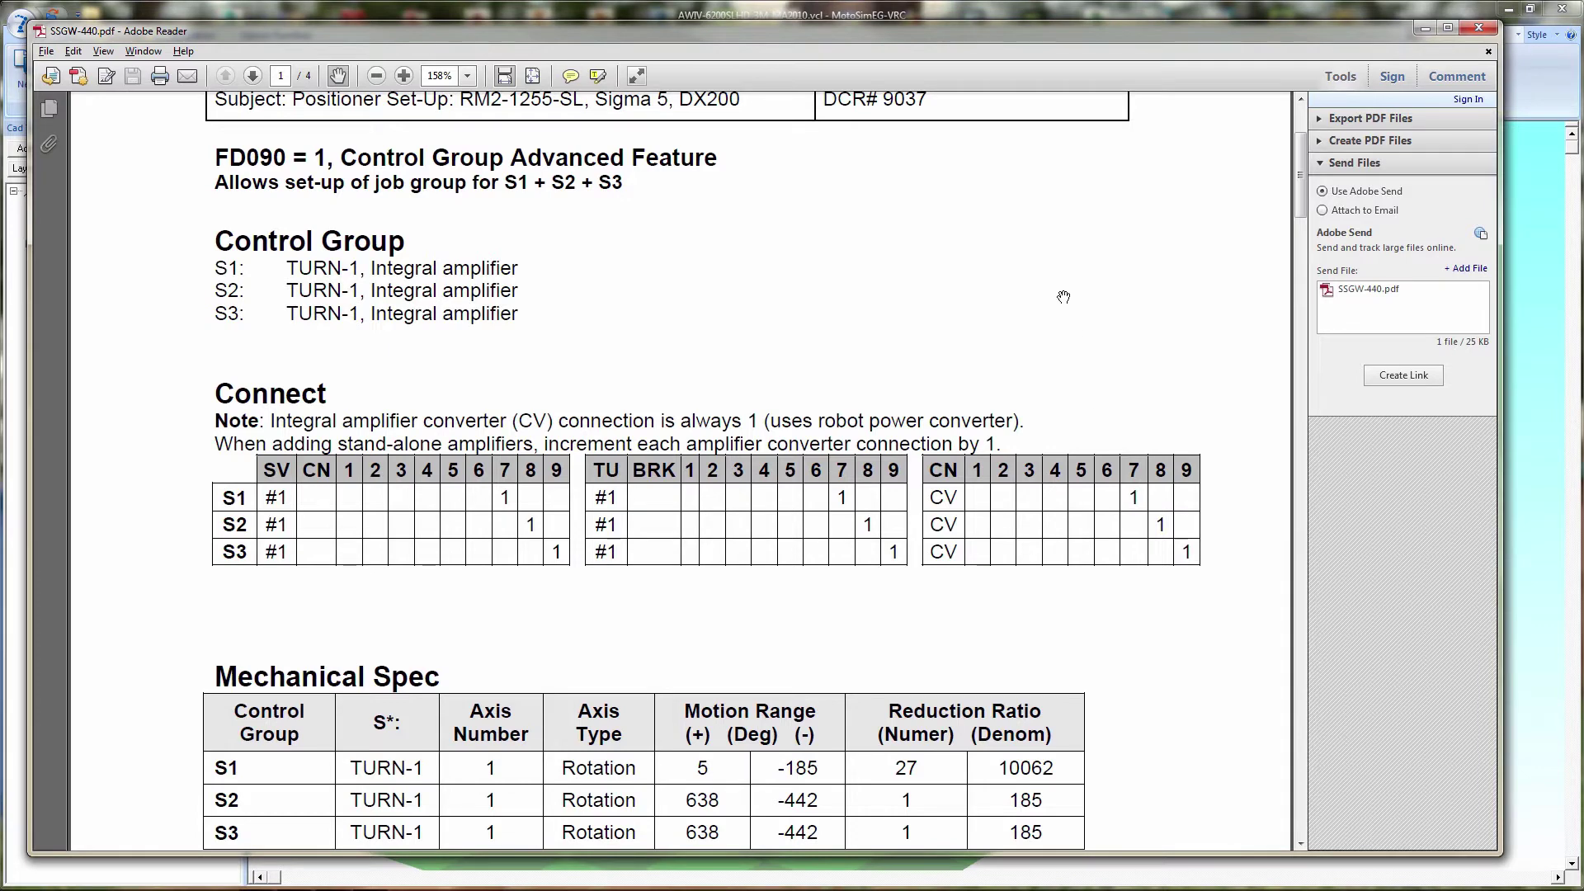
Step: Examine the connection, mechanical, motor and parameter specifications in the SSGW-440.pdf positioner set-up document in Adobe Reader
{"action": "scroll", "coordinate": [1064, 299], "scroll_direction": "down", "scroll_amount": 3}
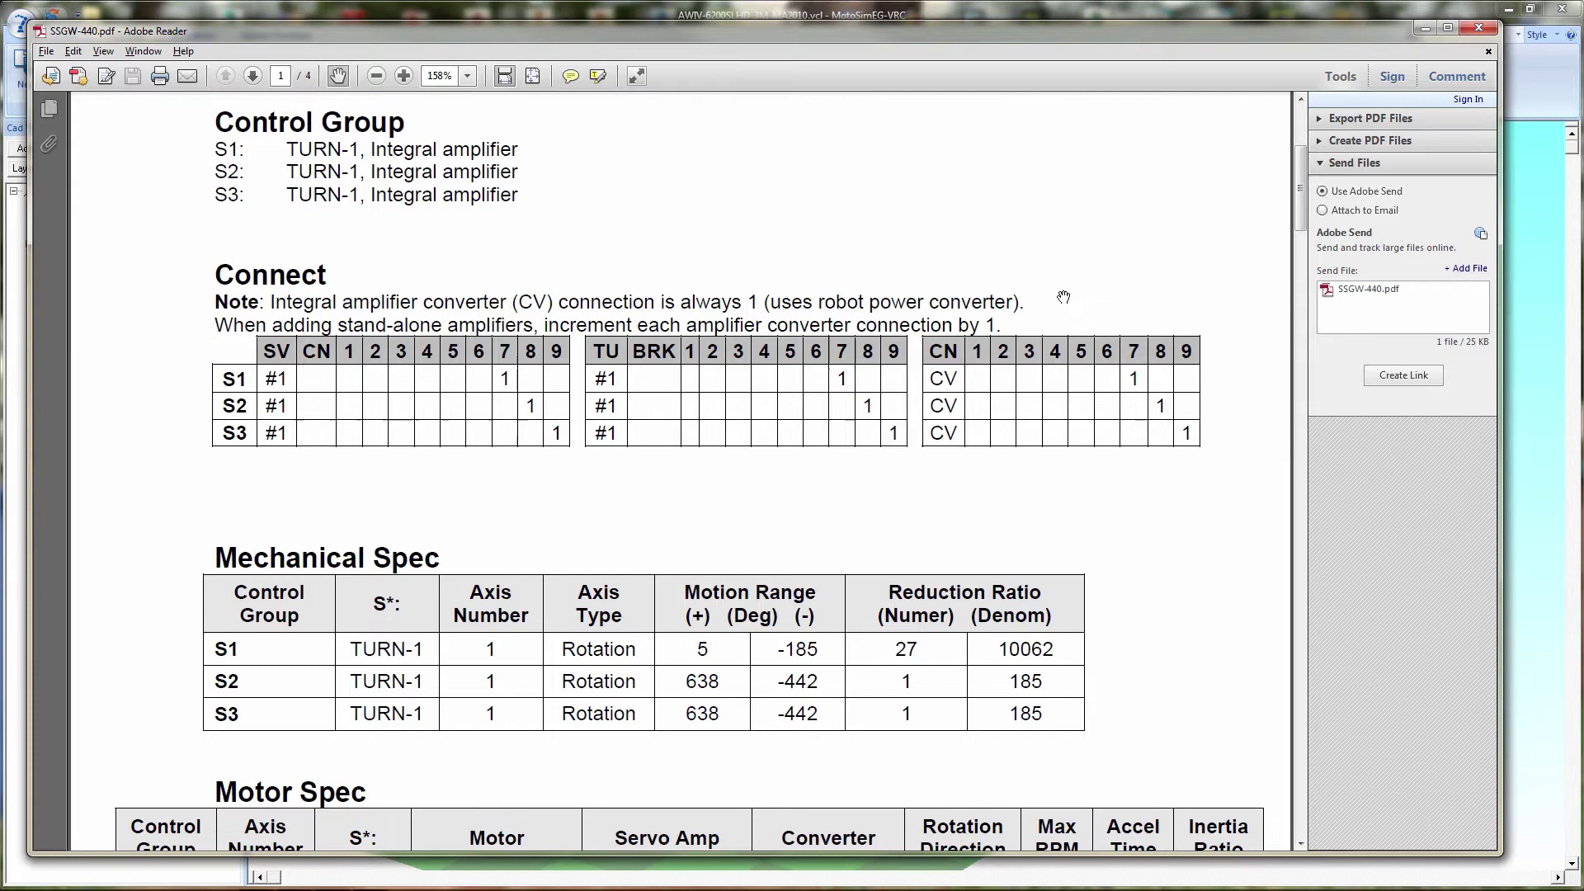
{"action": "scroll", "coordinate": [1064, 297], "scroll_direction": "down", "scroll_amount": 1}
{"action": "scroll", "coordinate": [1063, 297], "scroll_direction": "down", "scroll_amount": 4}
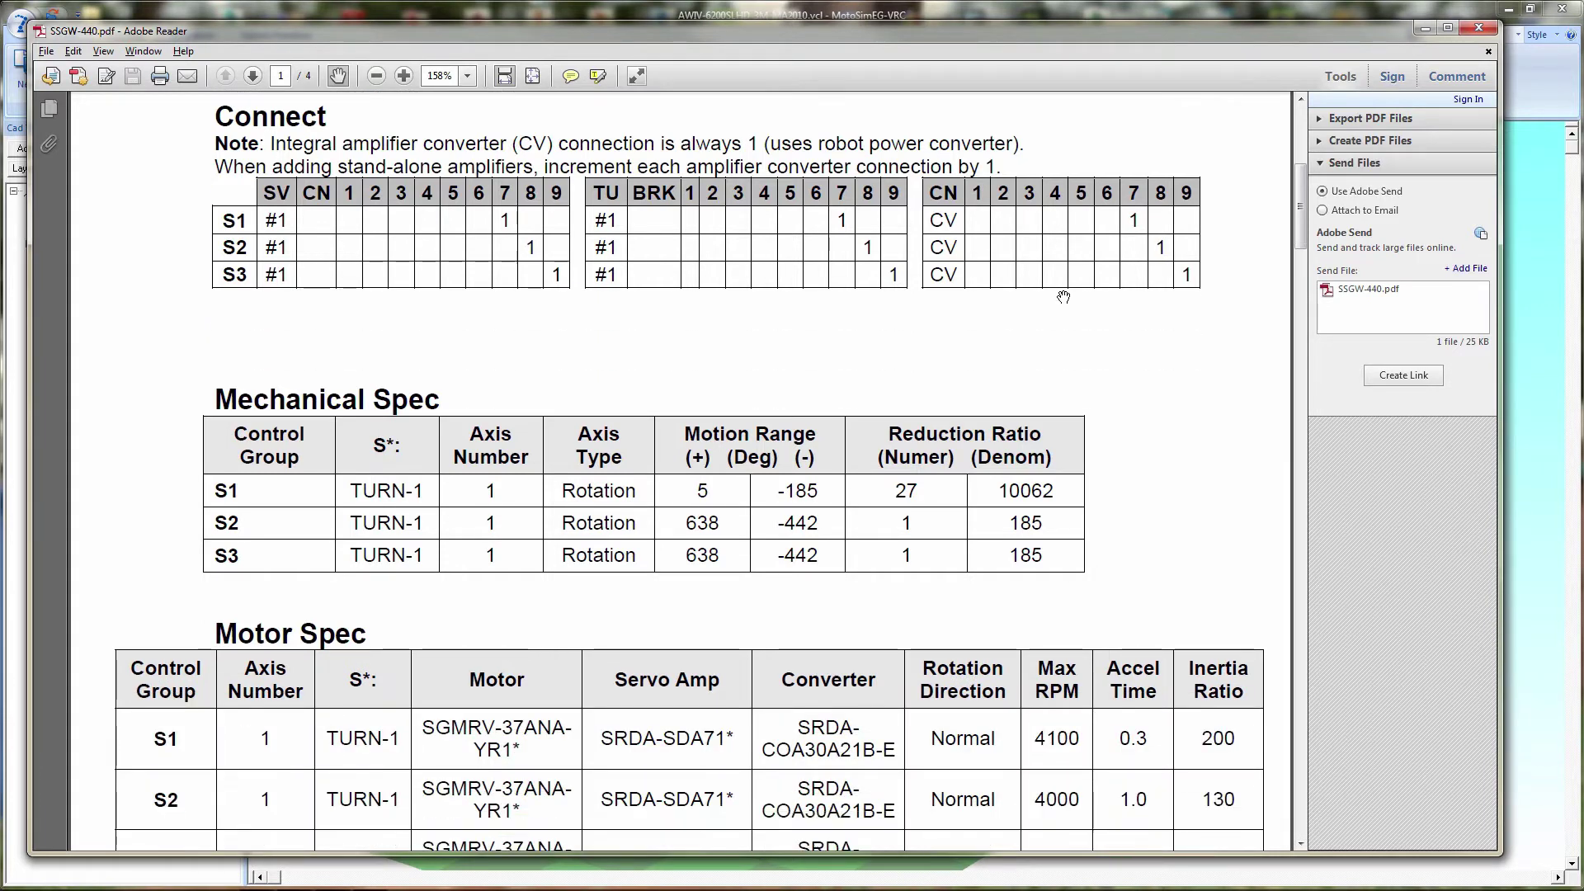
{"action": "scroll", "coordinate": [1064, 297], "scroll_direction": "down", "scroll_amount": 4}
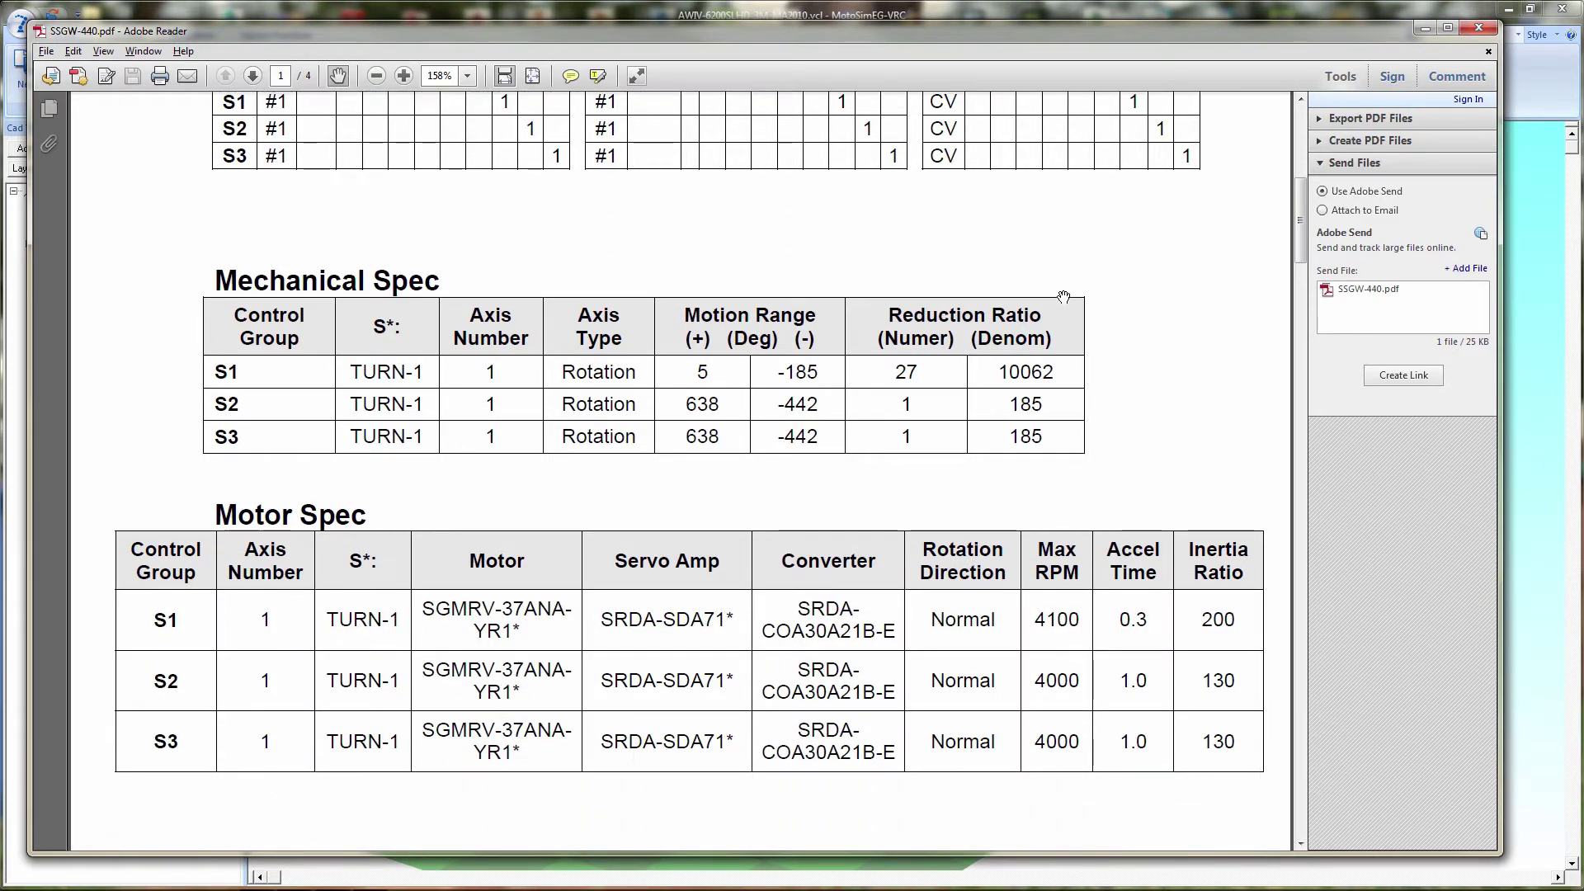
{"action": "scroll", "coordinate": [1063, 297], "scroll_direction": "down", "scroll_amount": 4}
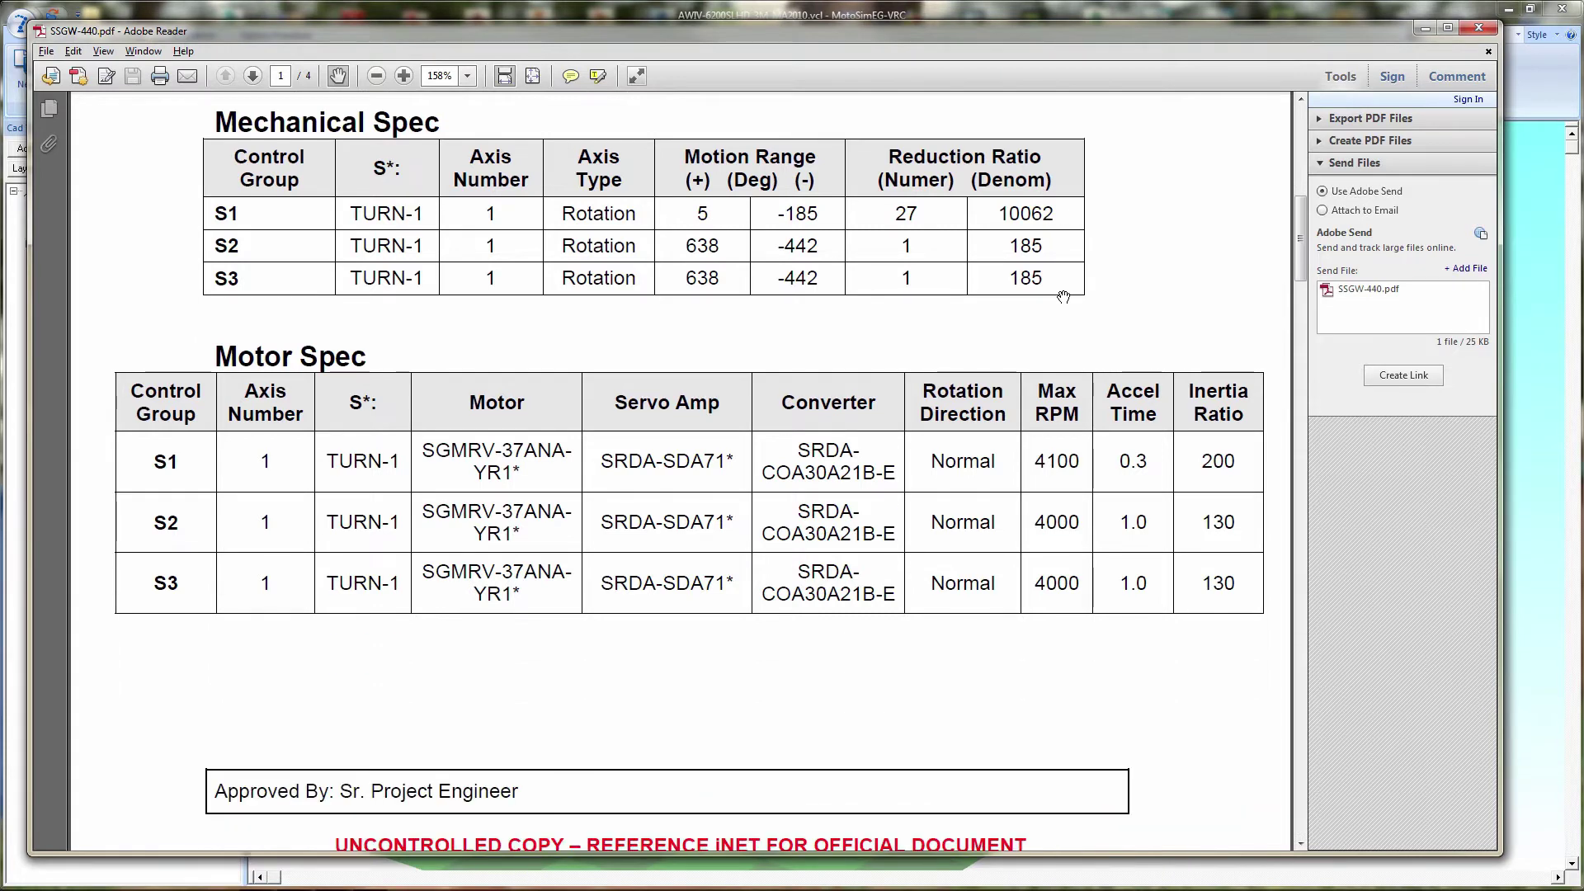
{"action": "scroll", "coordinate": [1064, 297], "scroll_direction": "down", "scroll_amount": 5}
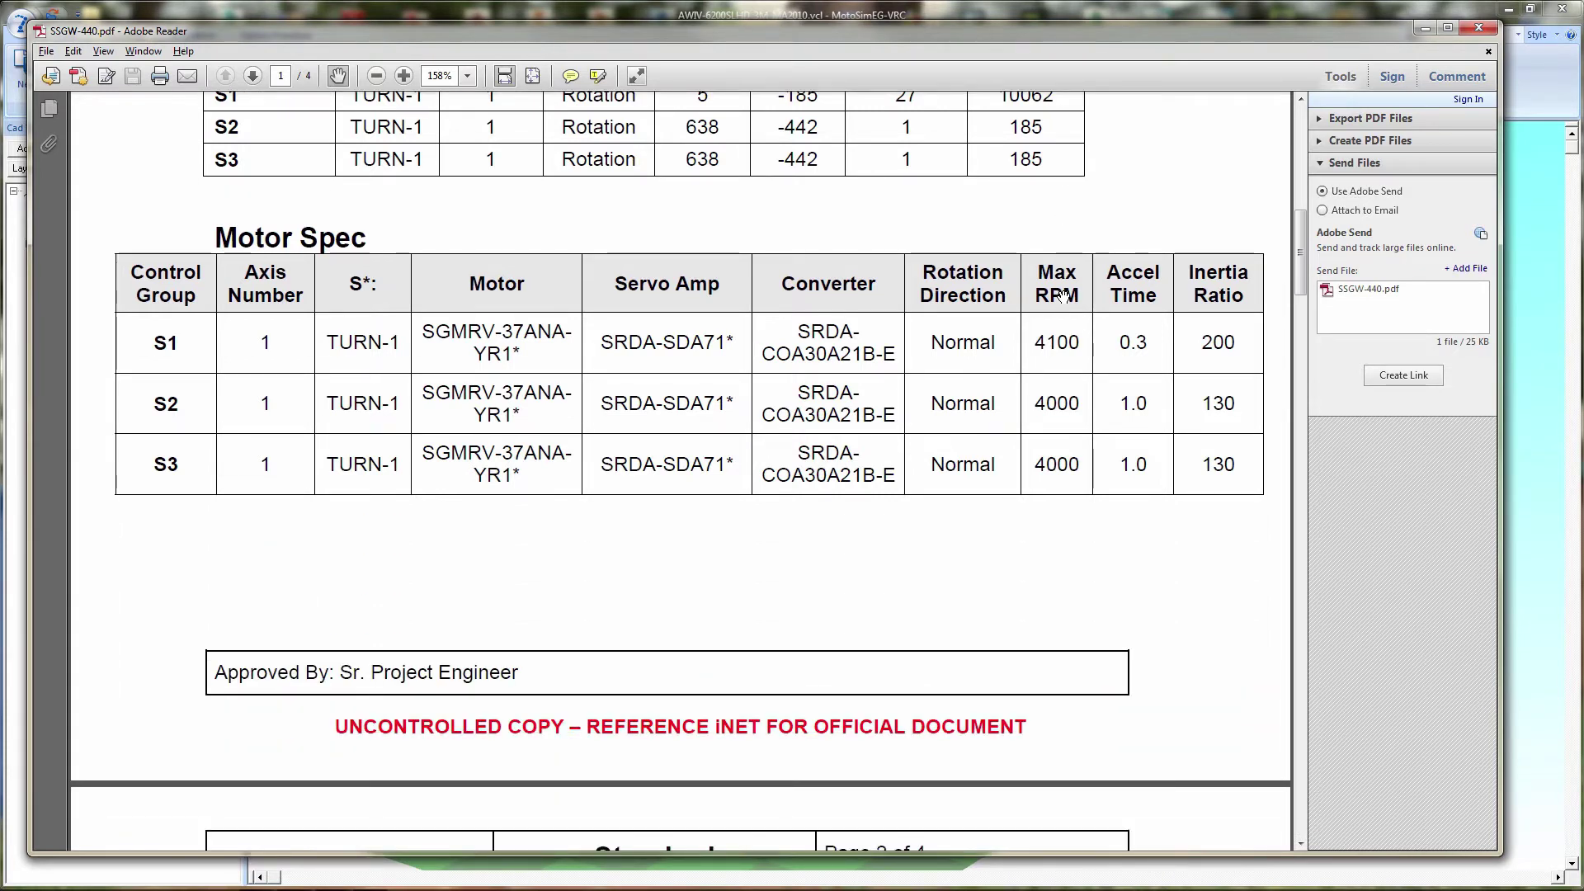
{"action": "scroll", "coordinate": [1063, 297], "scroll_direction": "down", "scroll_amount": 4}
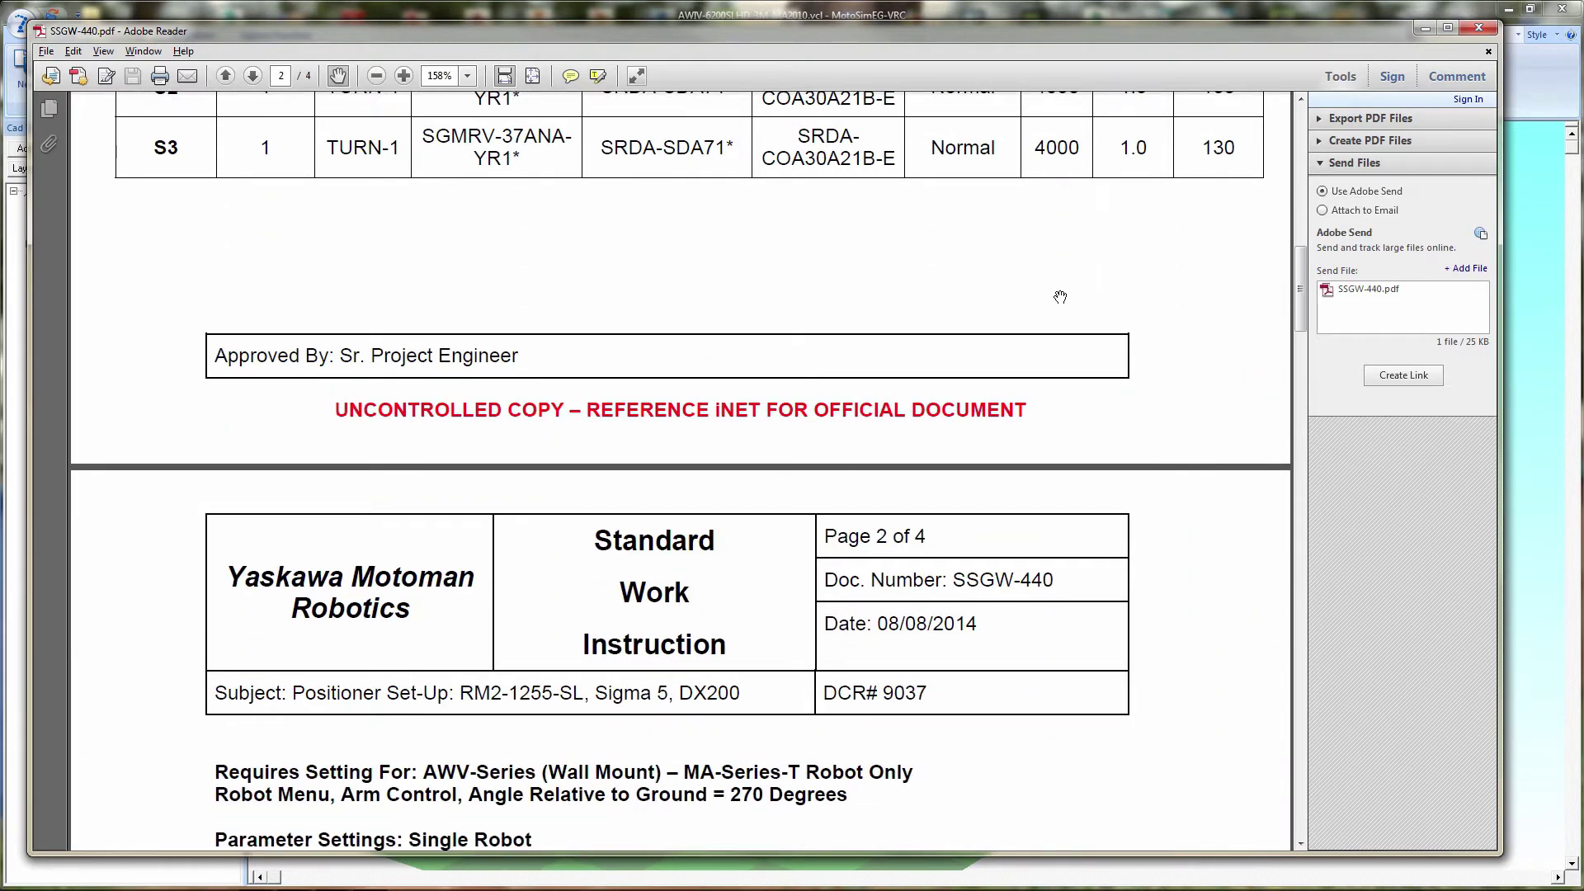
{"action": "scroll", "coordinate": [1060, 297], "scroll_direction": "down", "scroll_amount": 4}
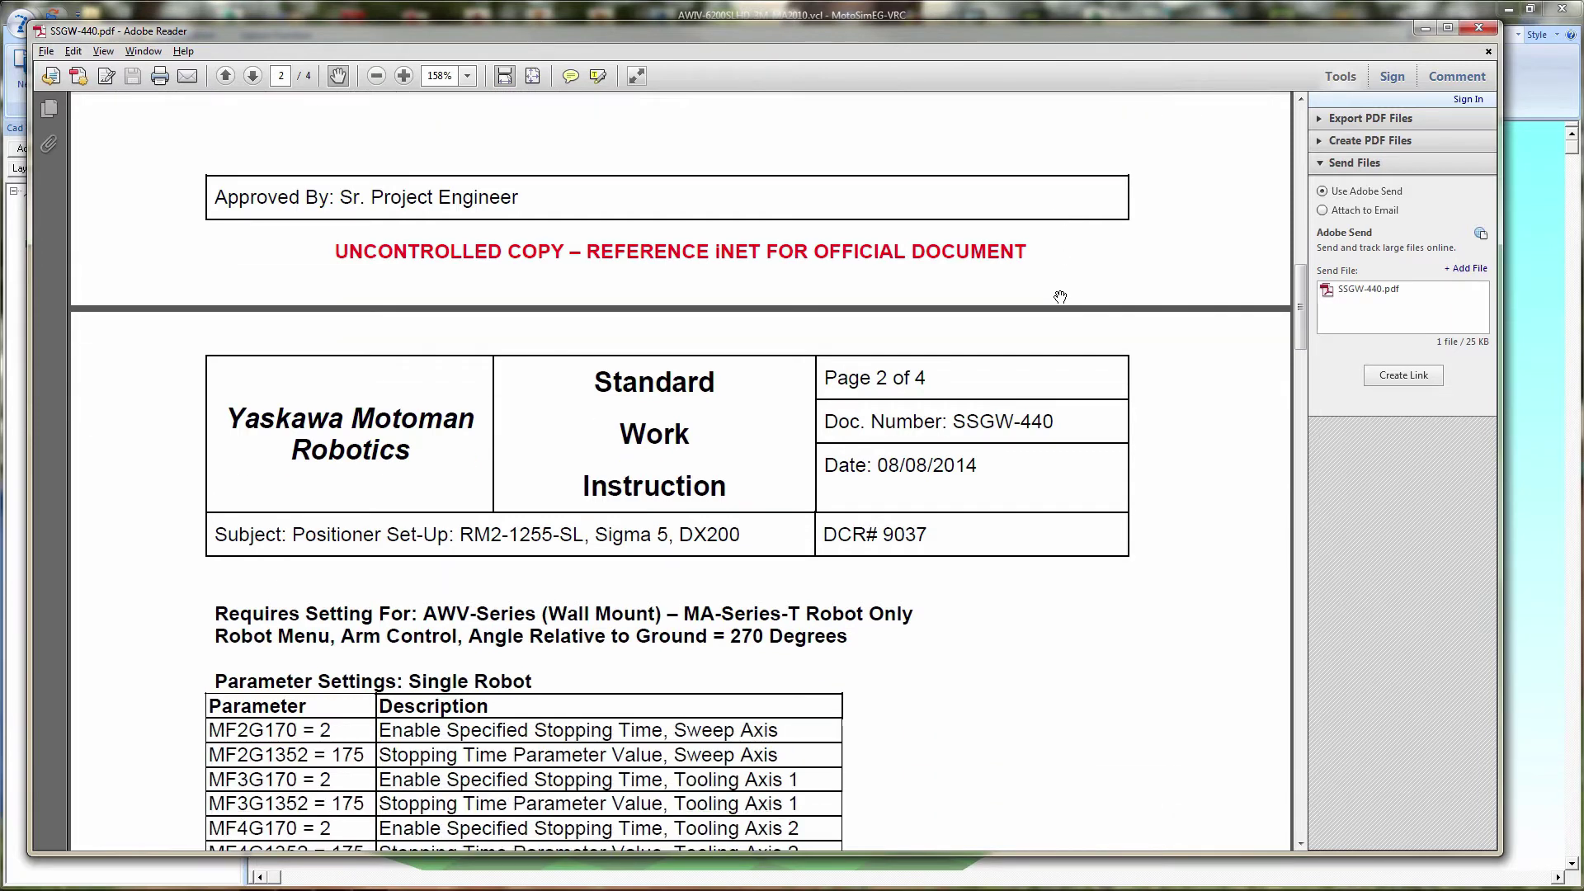
{"action": "scroll", "coordinate": [1060, 297], "scroll_direction": "down", "scroll_amount": 2}
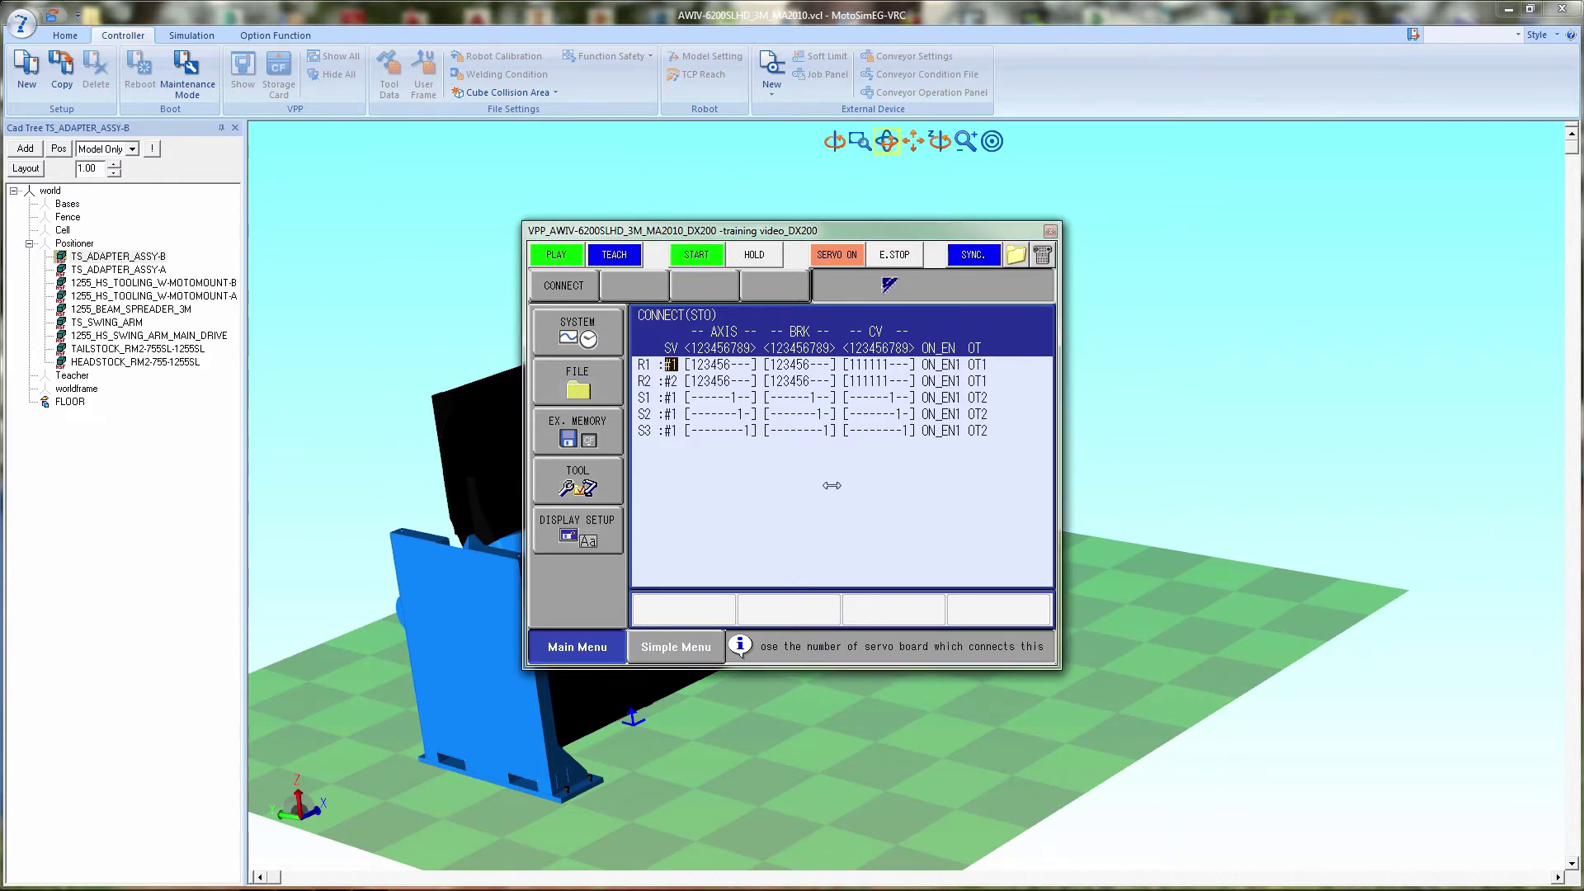
Step: Back in MotoSimEG-VRC, accept the servo board, brake and converter connections for R1, R2, S1, S2 and S3
{"action": "key", "text": "Return"}
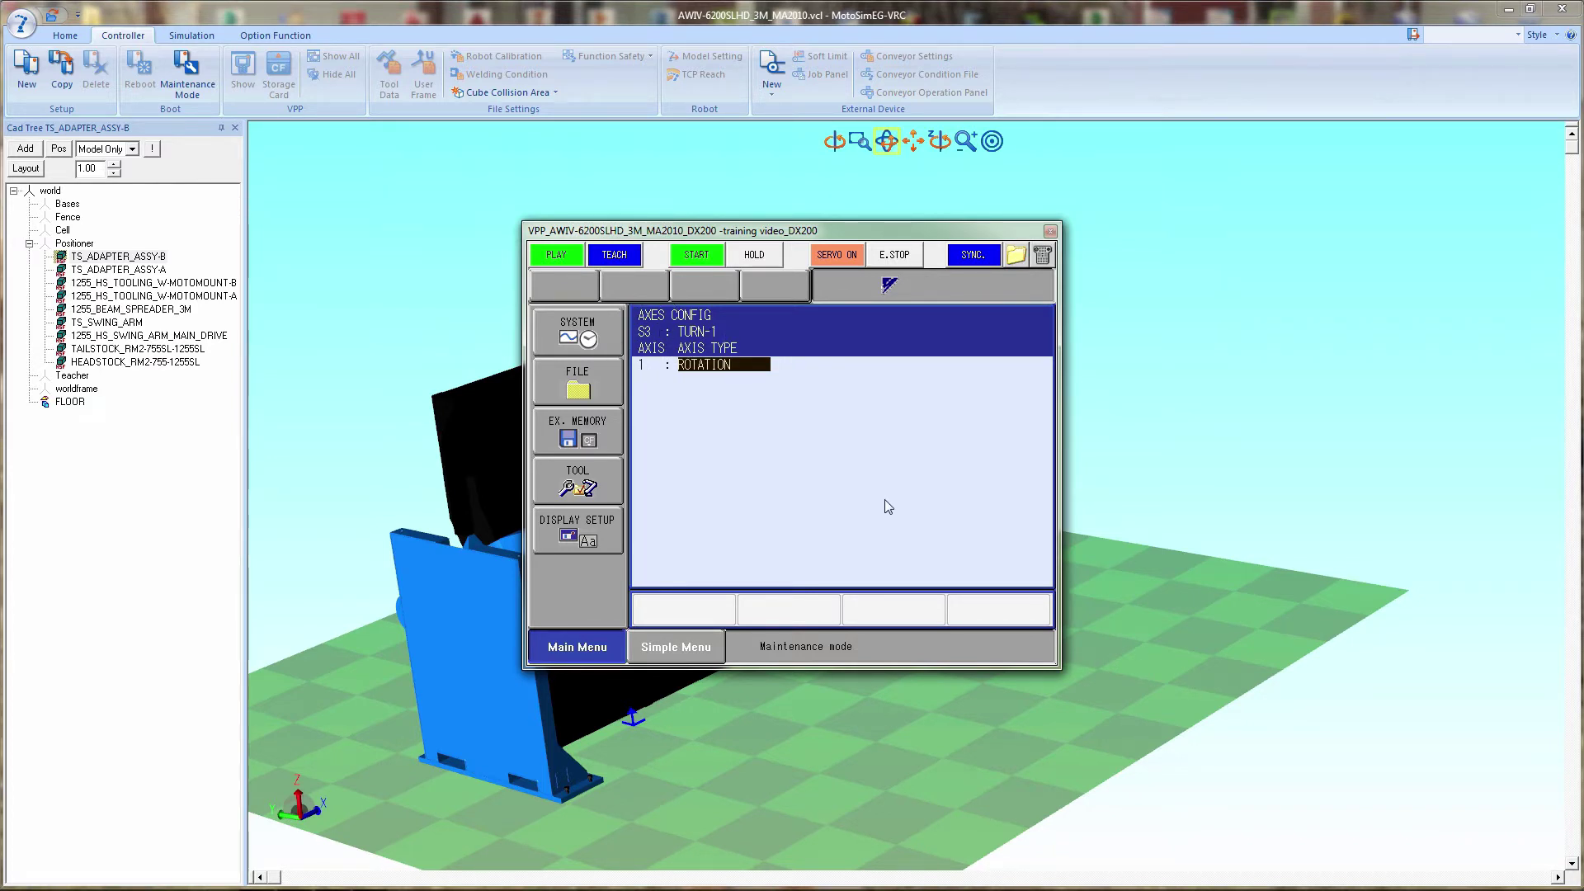
Step: Accept the rotation axis types and set the S1 positioner axis motion range to +5 and -185 degrees
{"action": "key", "text": "Return"}
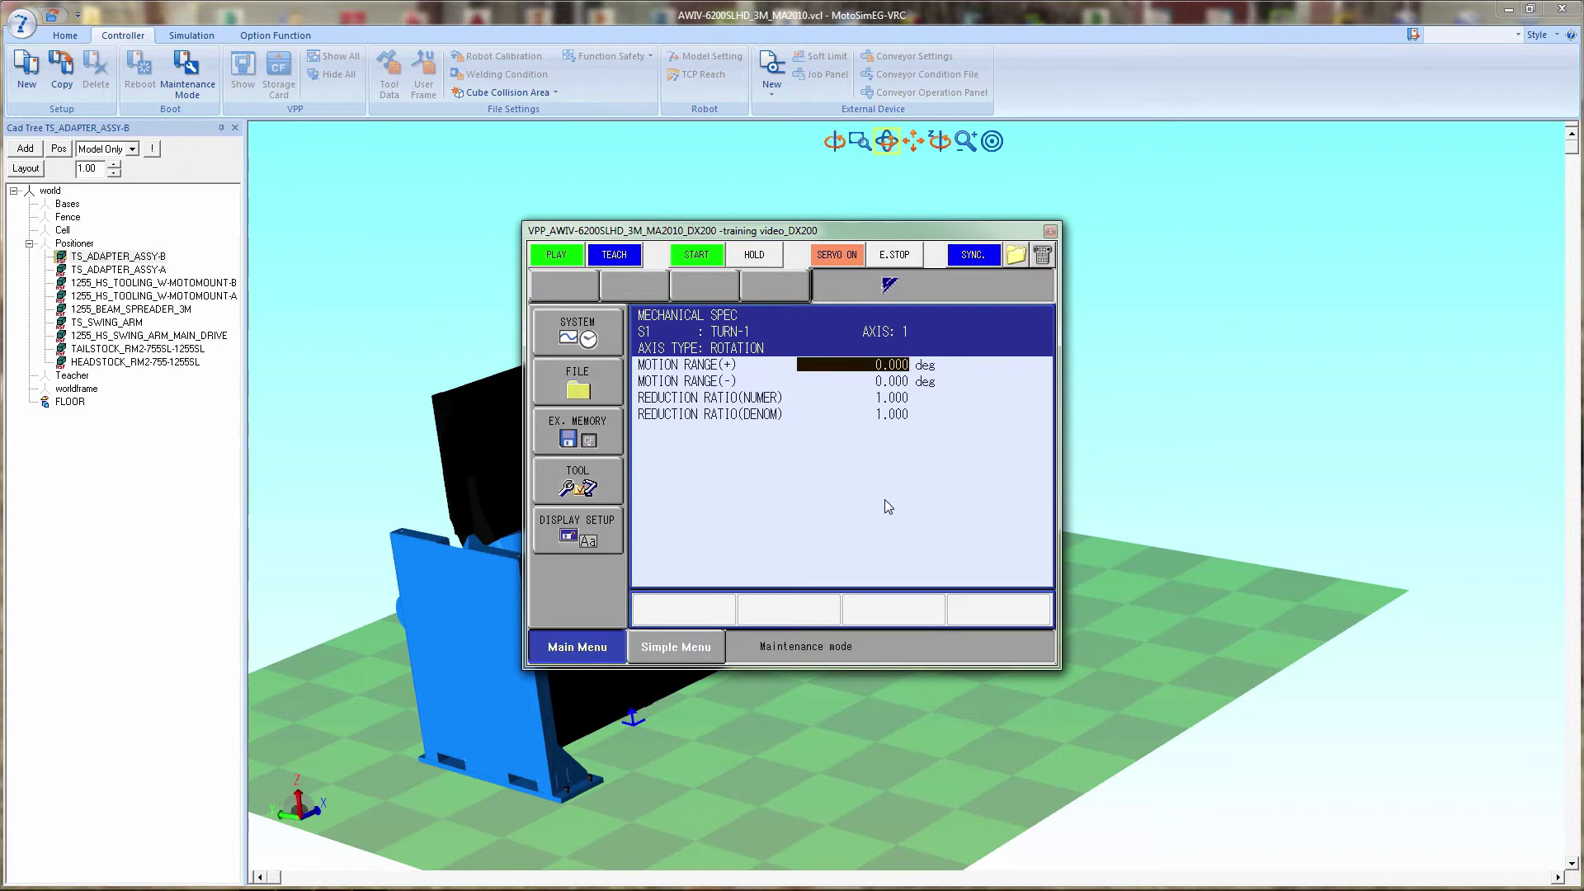
{"action": "key", "text": "Return"}
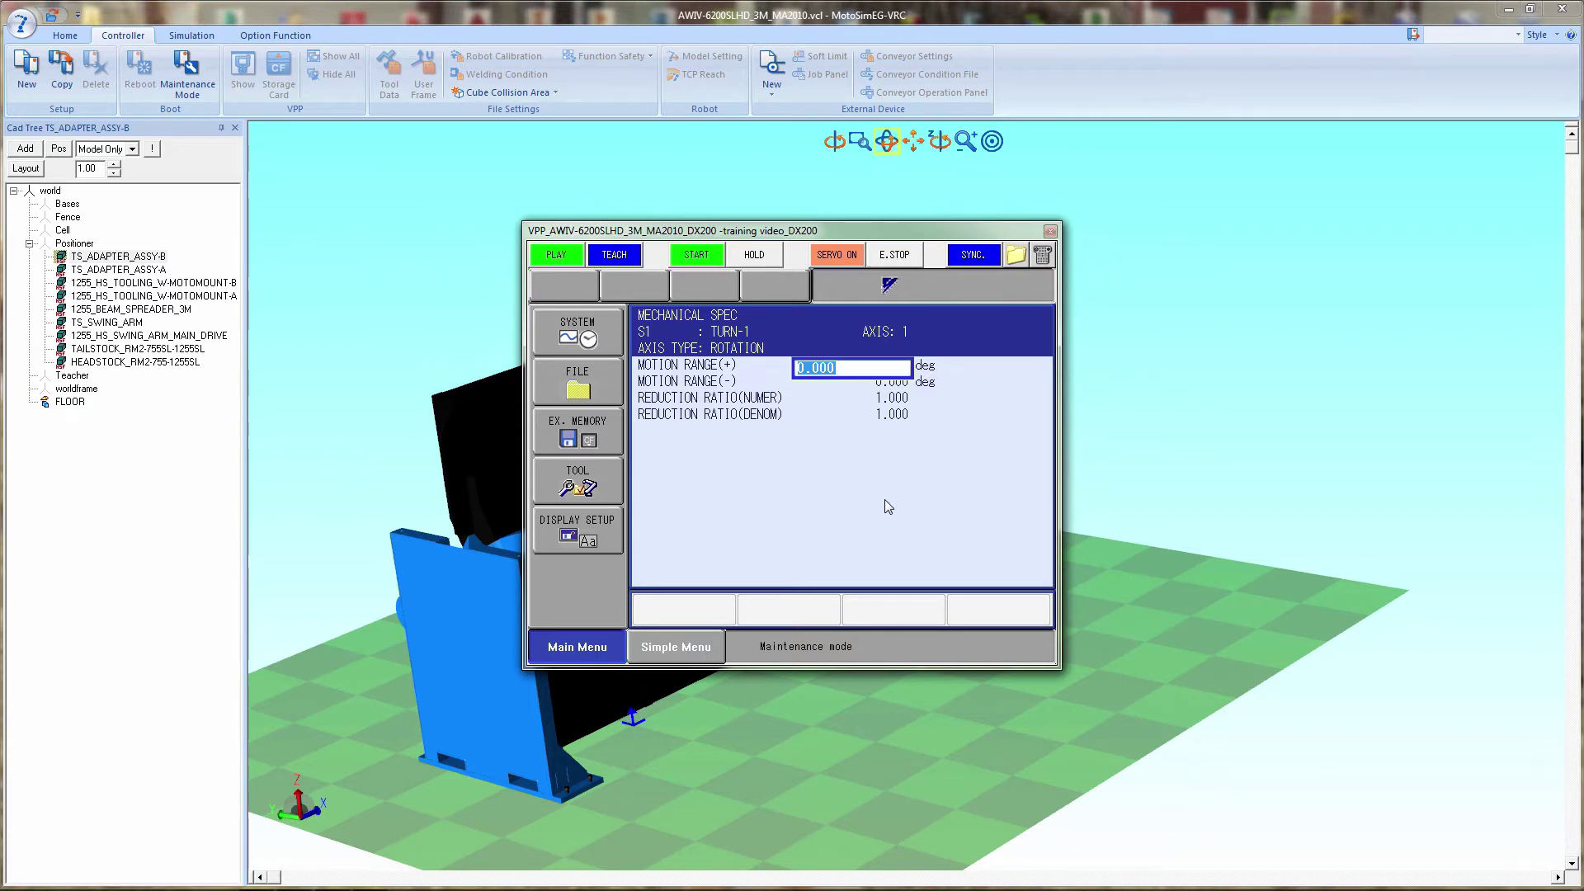
{"action": "type", "text": "5"}
{"action": "key", "text": "Return"}
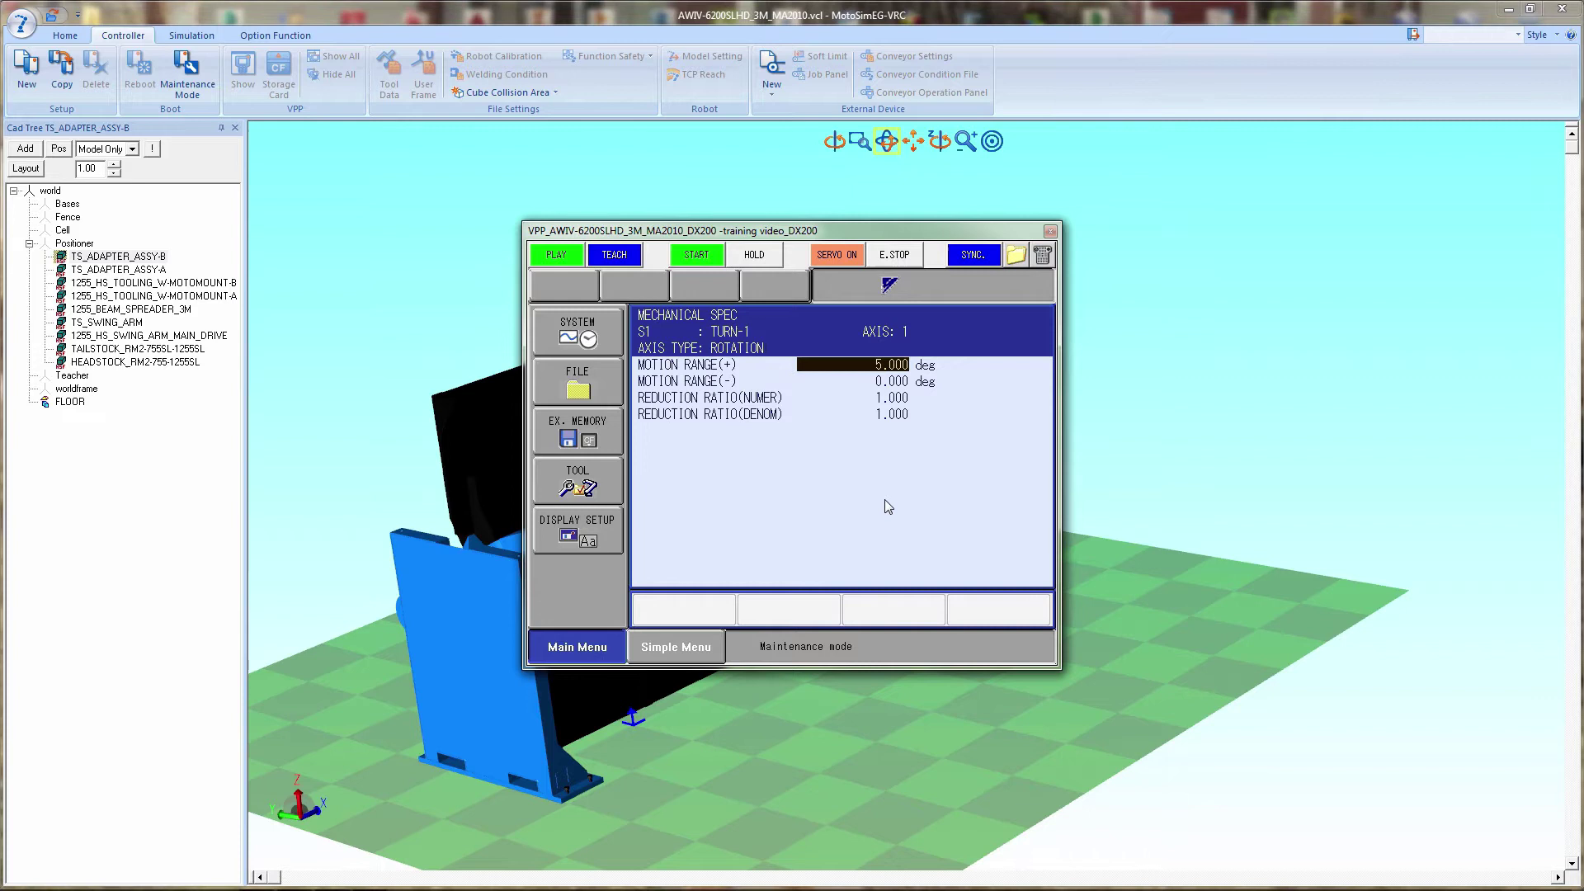
{"action": "key", "text": "Down"}
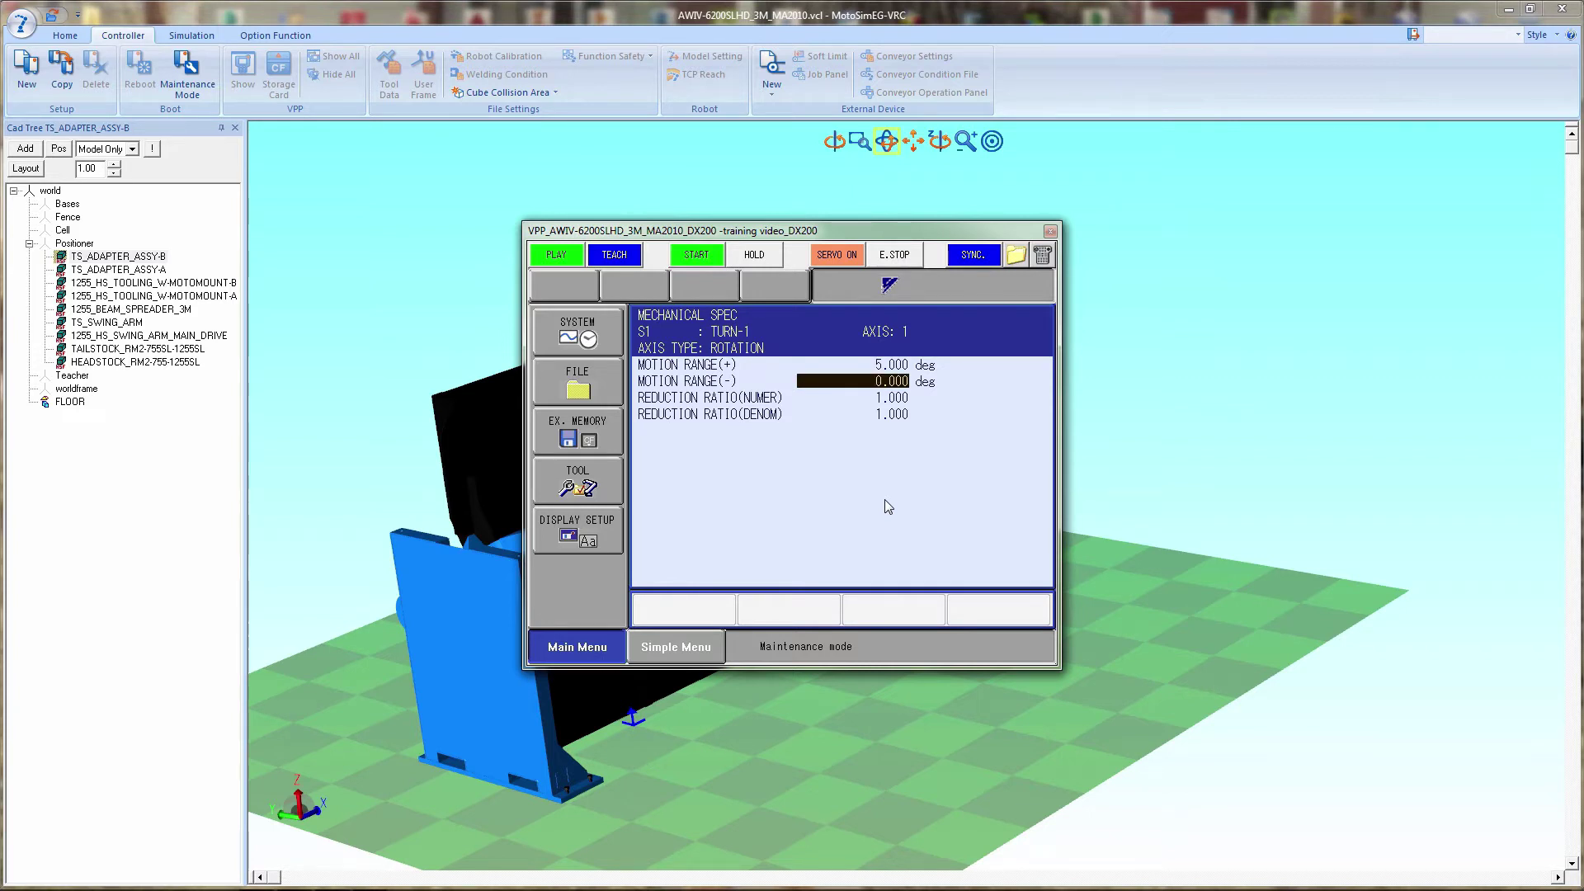
{"action": "key", "text": "Return"}
{"action": "type", "text": "-1"}
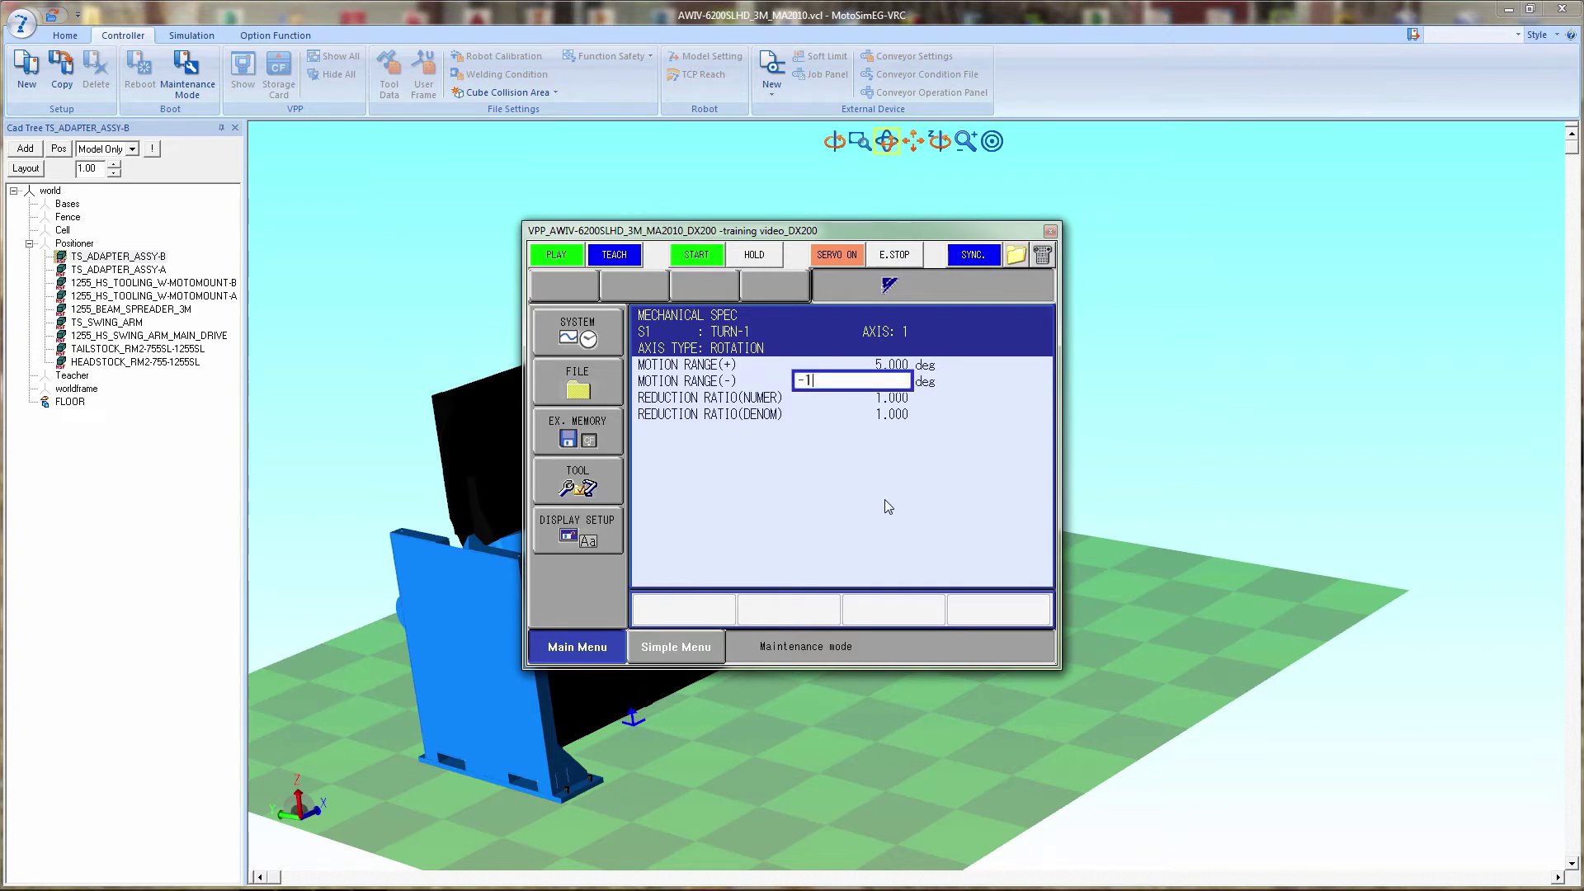
{"action": "type", "text": "85"}
{"action": "key", "text": "Return"}
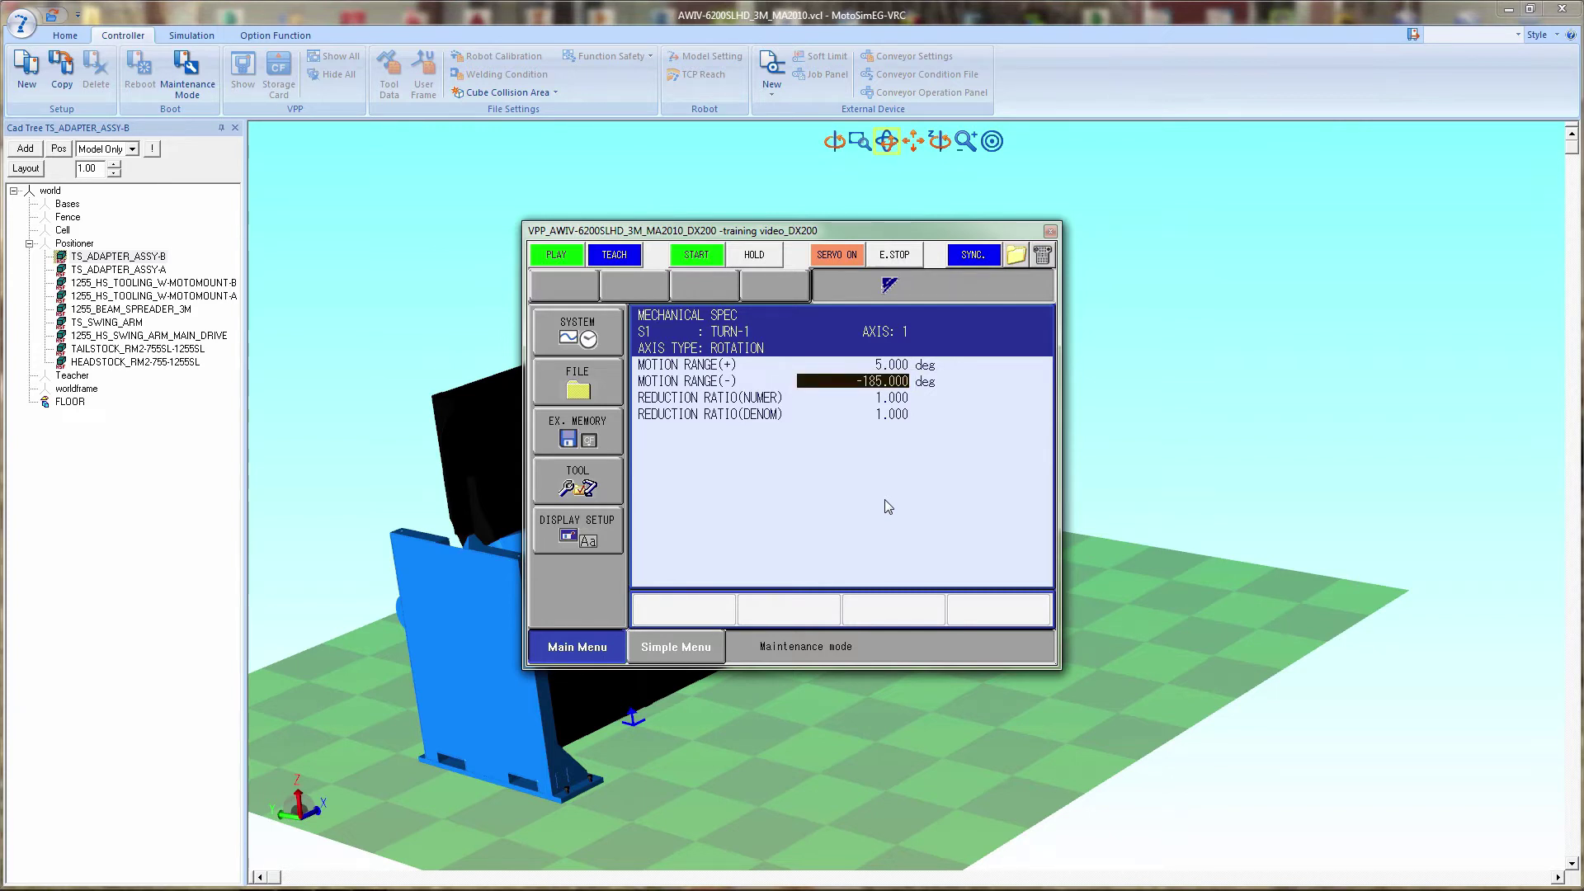
Step: Set the S1 axis reduction ratio to a numerator of 27 and a denominator of 10062
{"action": "key", "text": "Down"}
{"action": "key", "text": "Return"}
{"action": "type", "text": "27"}
{"action": "key", "text": "Return"}
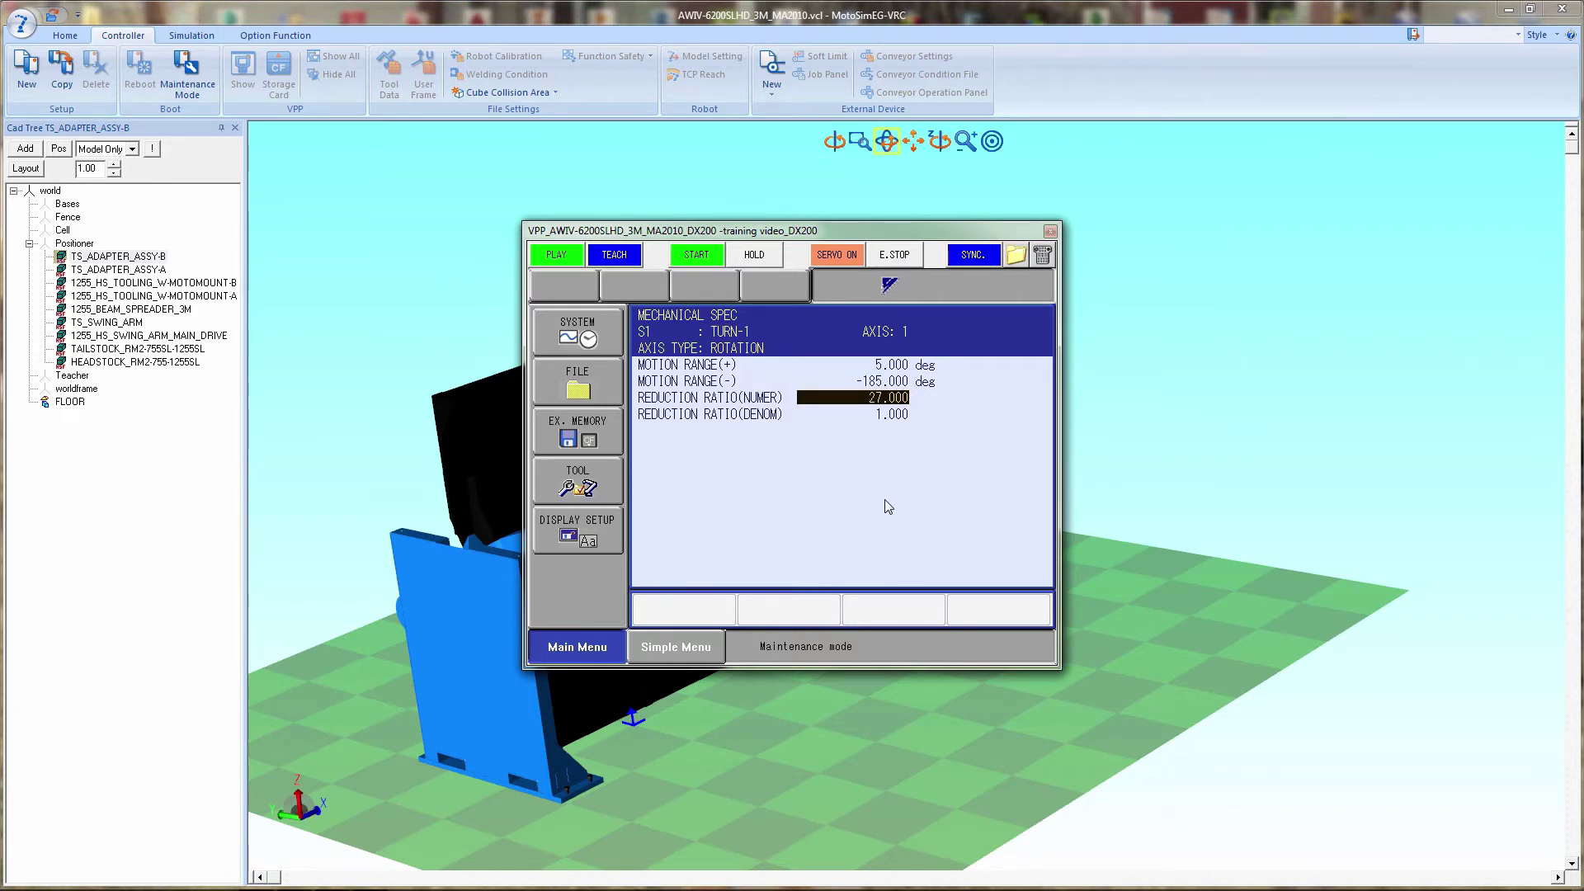
{"action": "key", "text": "Down"}
{"action": "key", "text": "Return"}
{"action": "type", "text": "10"}
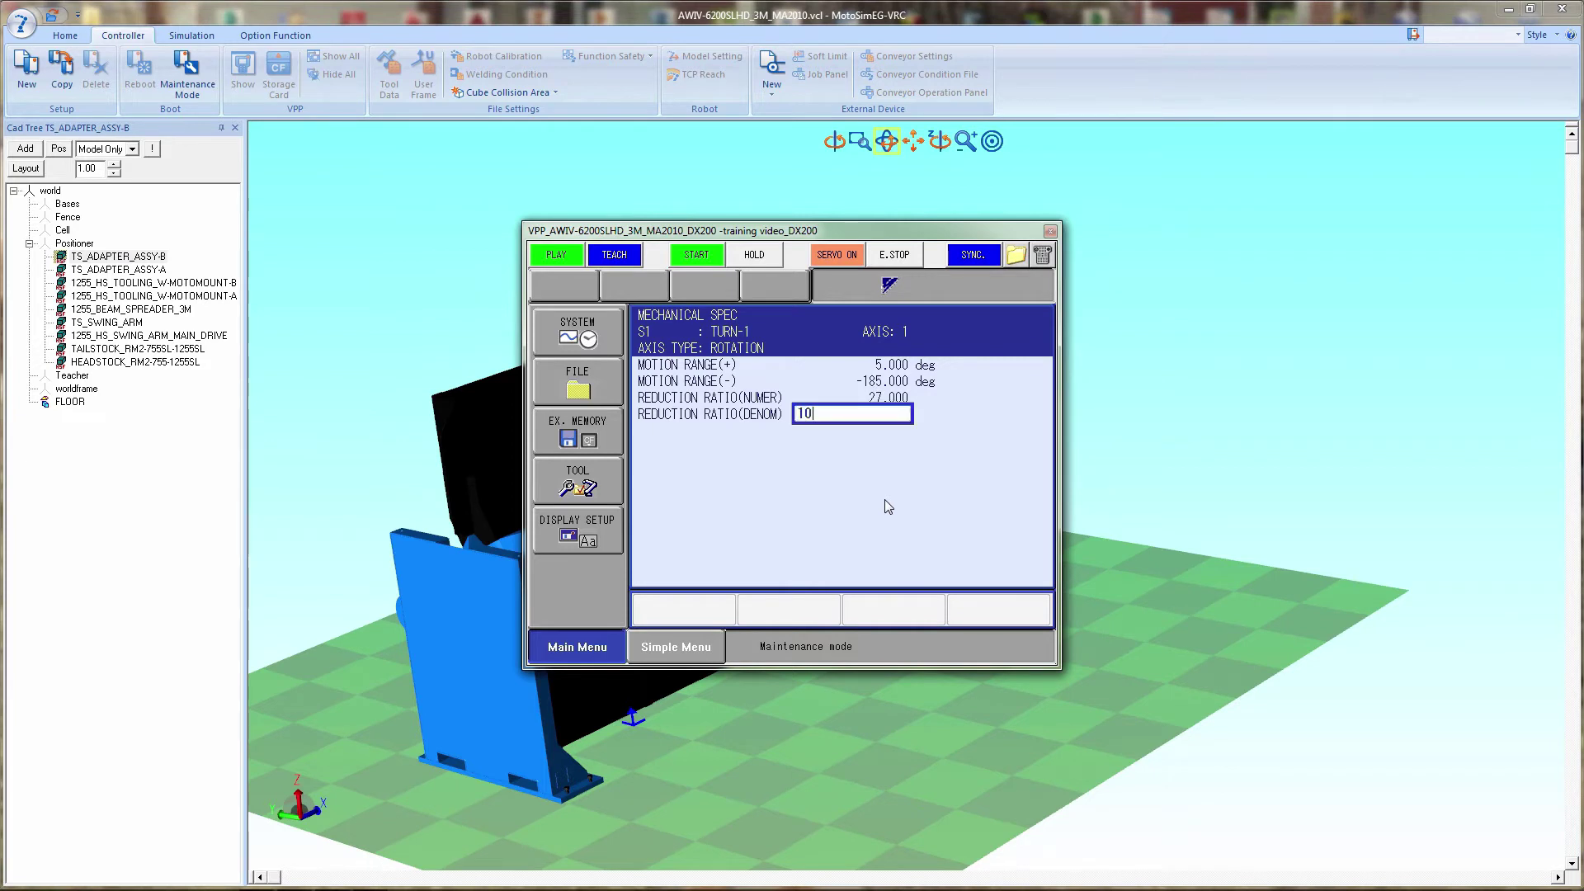
{"action": "type", "text": "062"}
{"action": "key", "text": "Return"}
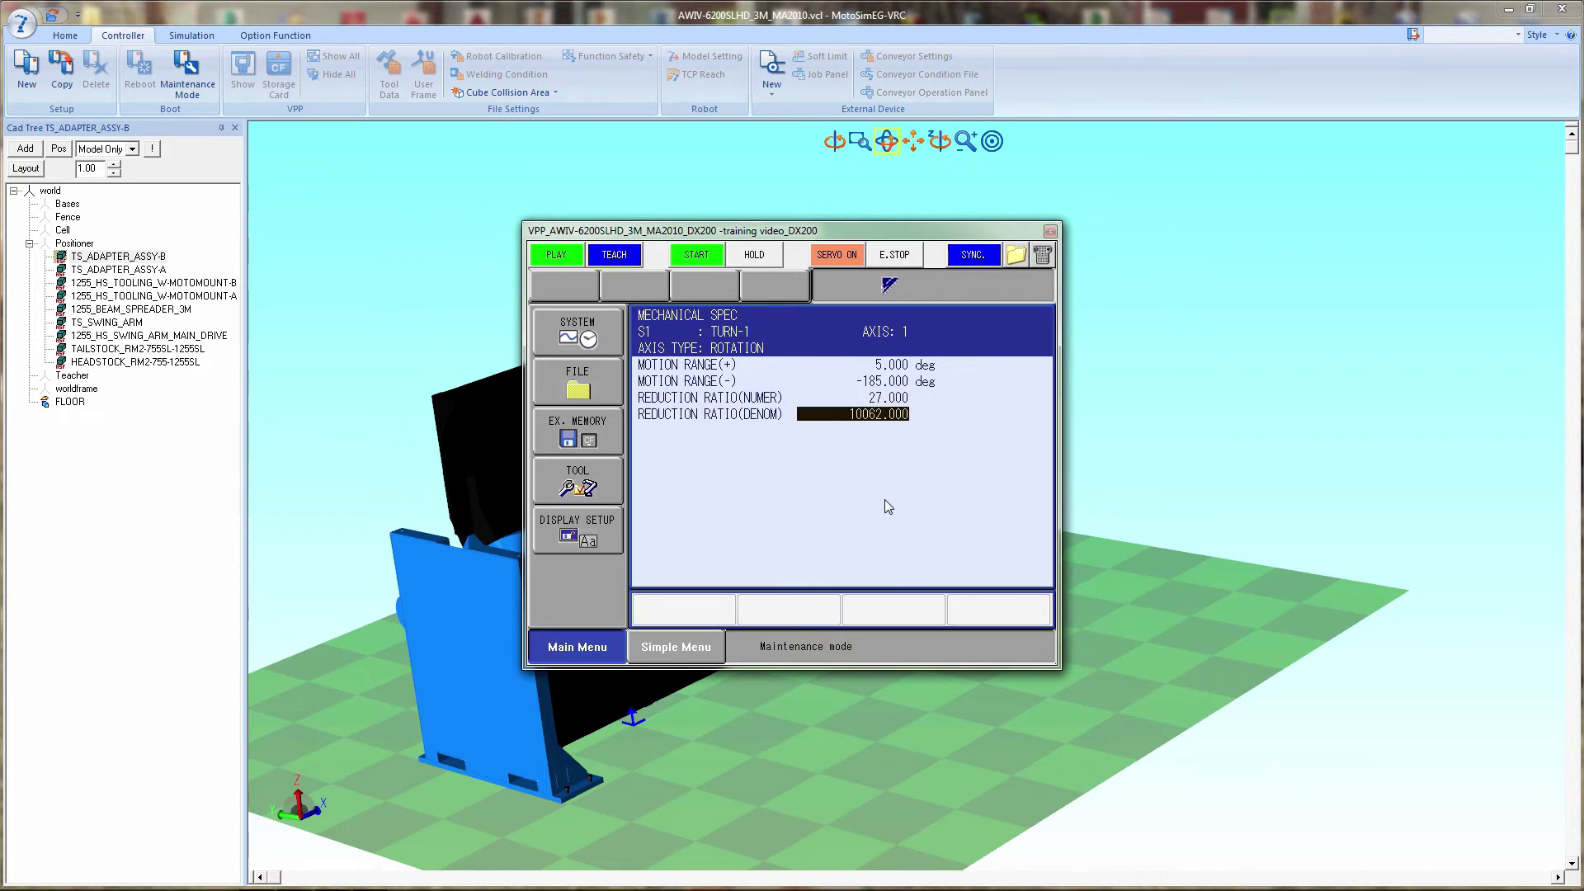
Step: Set the motion range of the S2 positioner axis to +638 and -442 degrees in its mechanical specification
{"action": "key", "text": "Page_Down"}
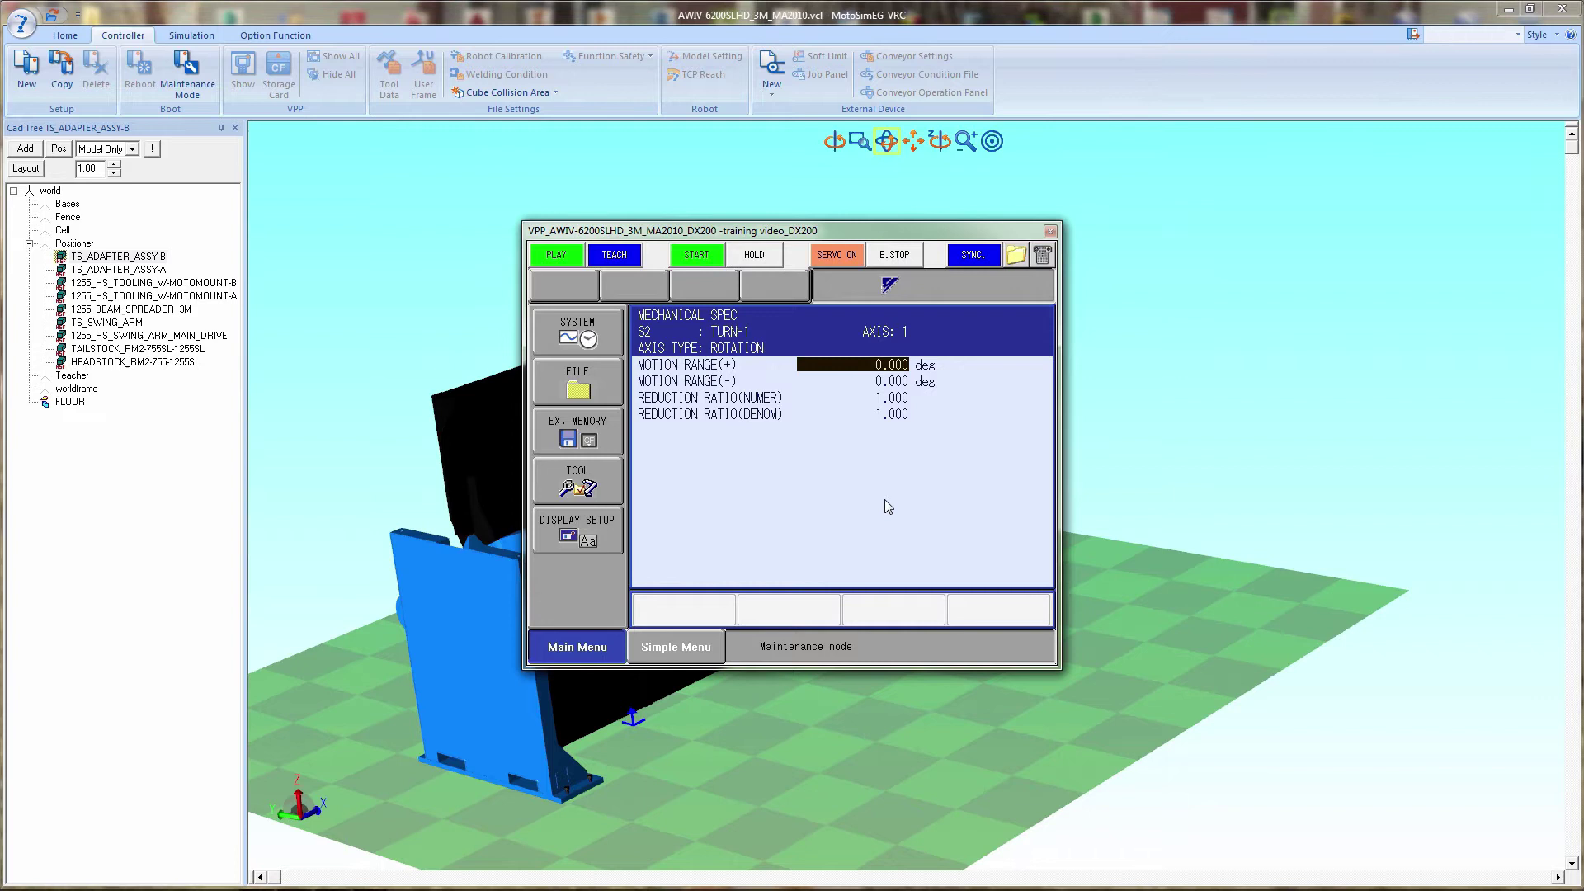
{"action": "key", "text": "Return"}
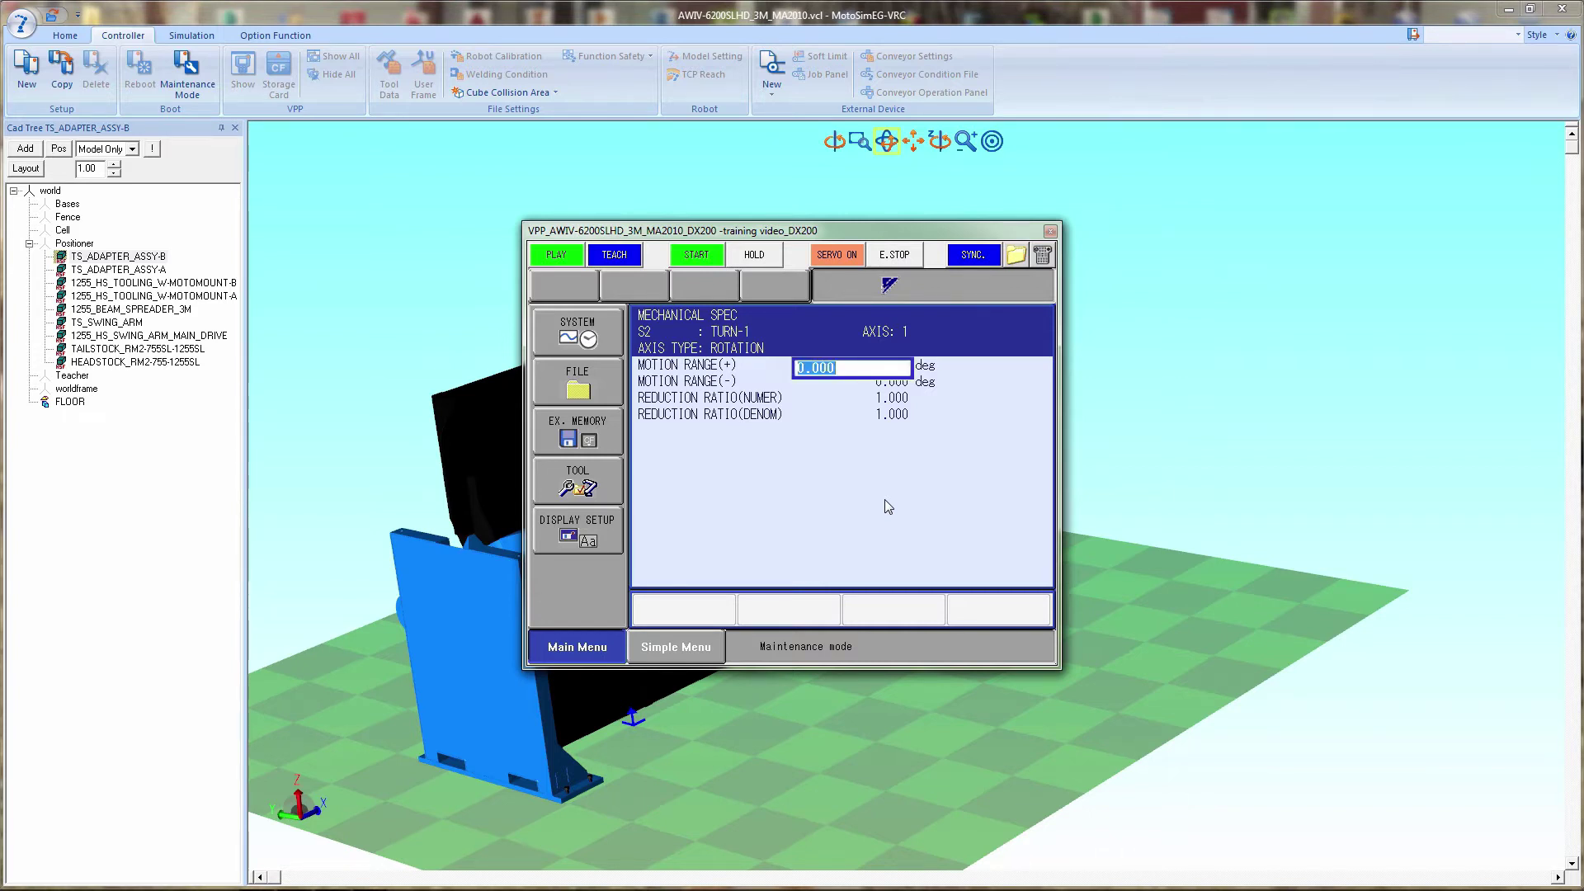
{"action": "type", "text": "638"}
{"action": "key", "text": "Return"}
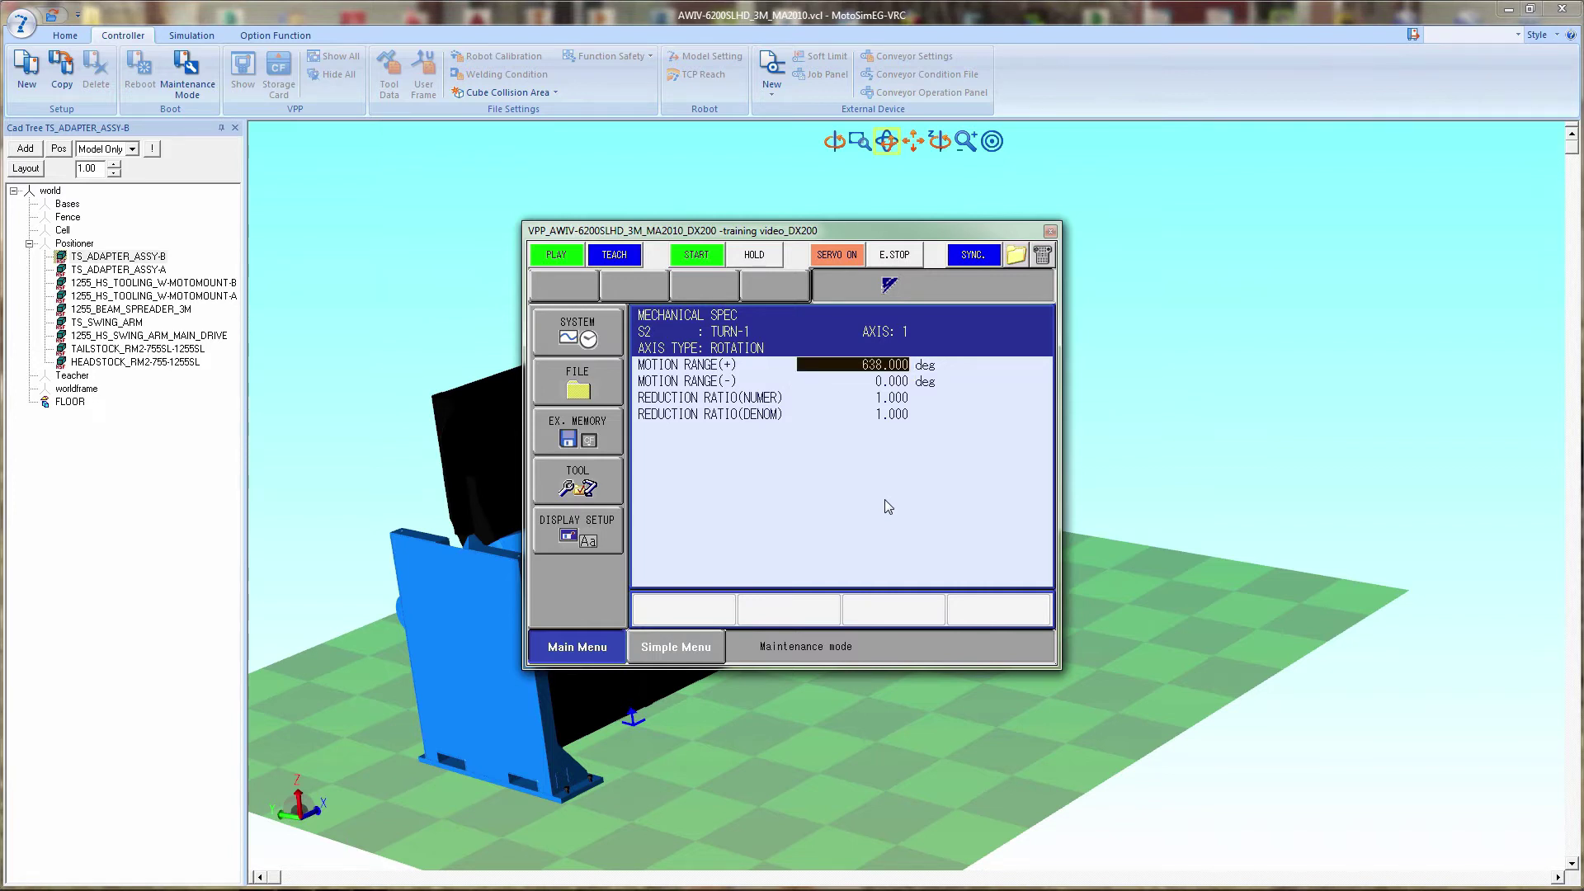
{"action": "key", "text": "Down"}
{"action": "key", "text": "Return"}
{"action": "type", "text": "-"}
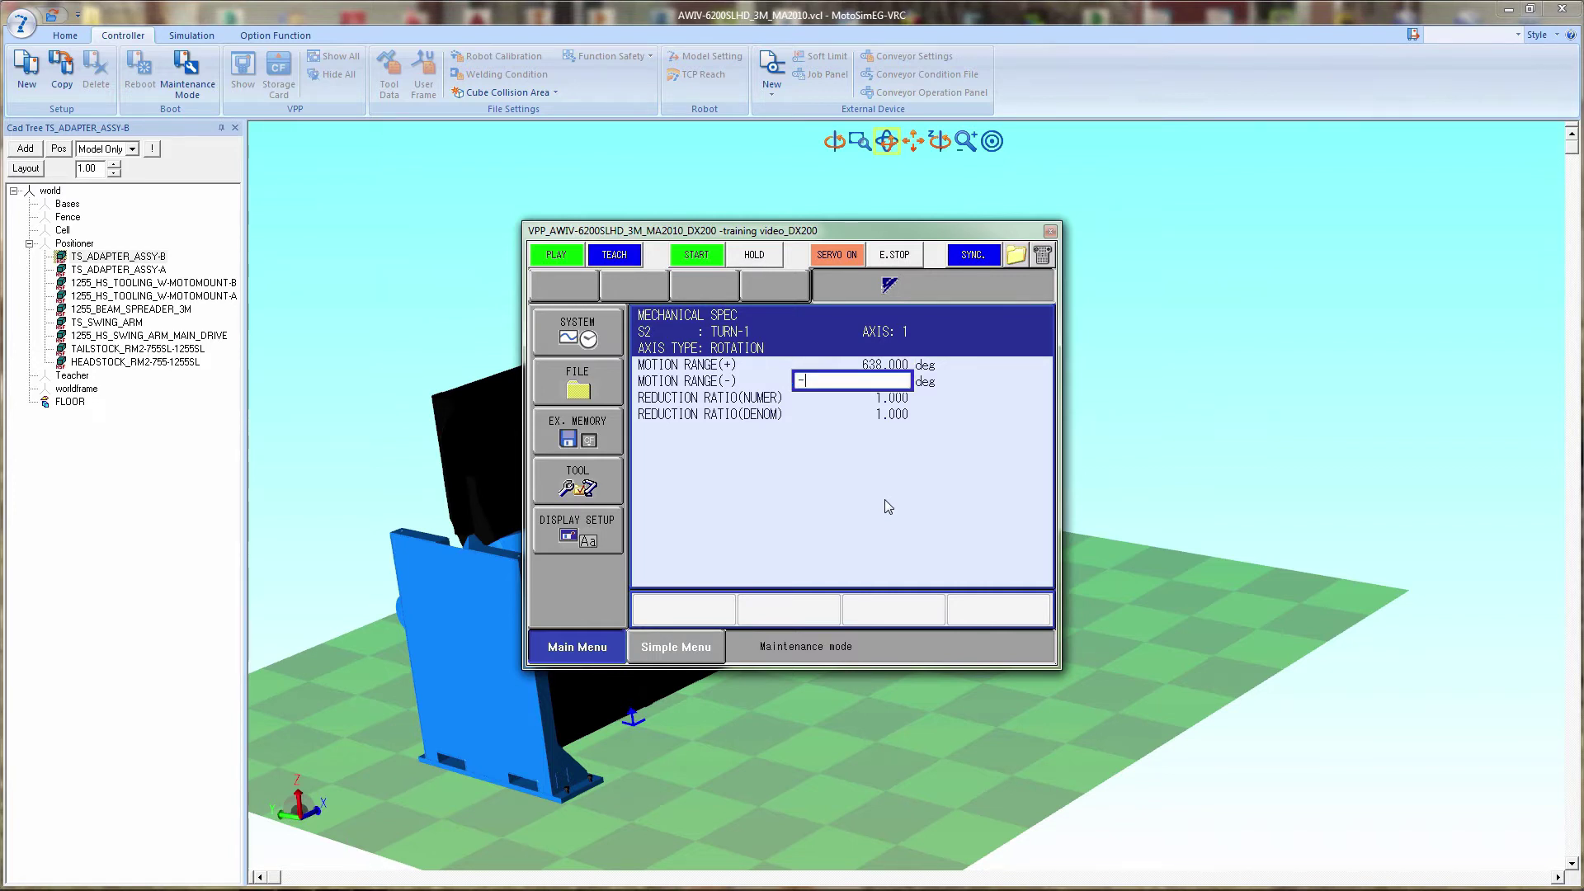
{"action": "type", "text": "442"}
{"action": "key", "text": "Return"}
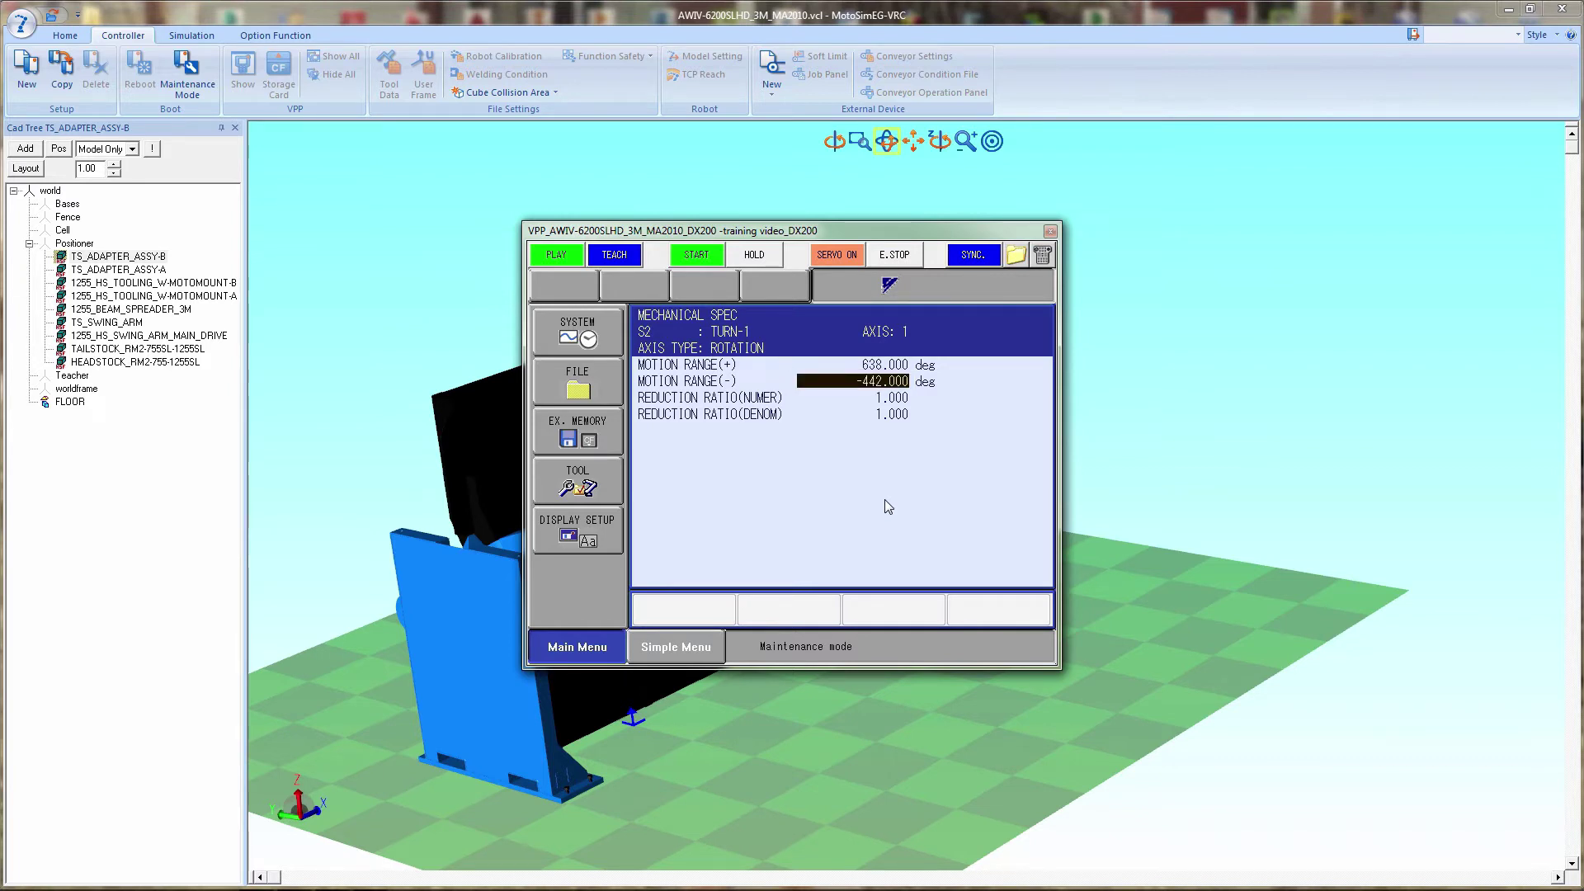
Step: Set the reduction ratio denominator of the S2 axis to 185
{"action": "key", "text": "Down"}
{"action": "key", "text": "Down"}
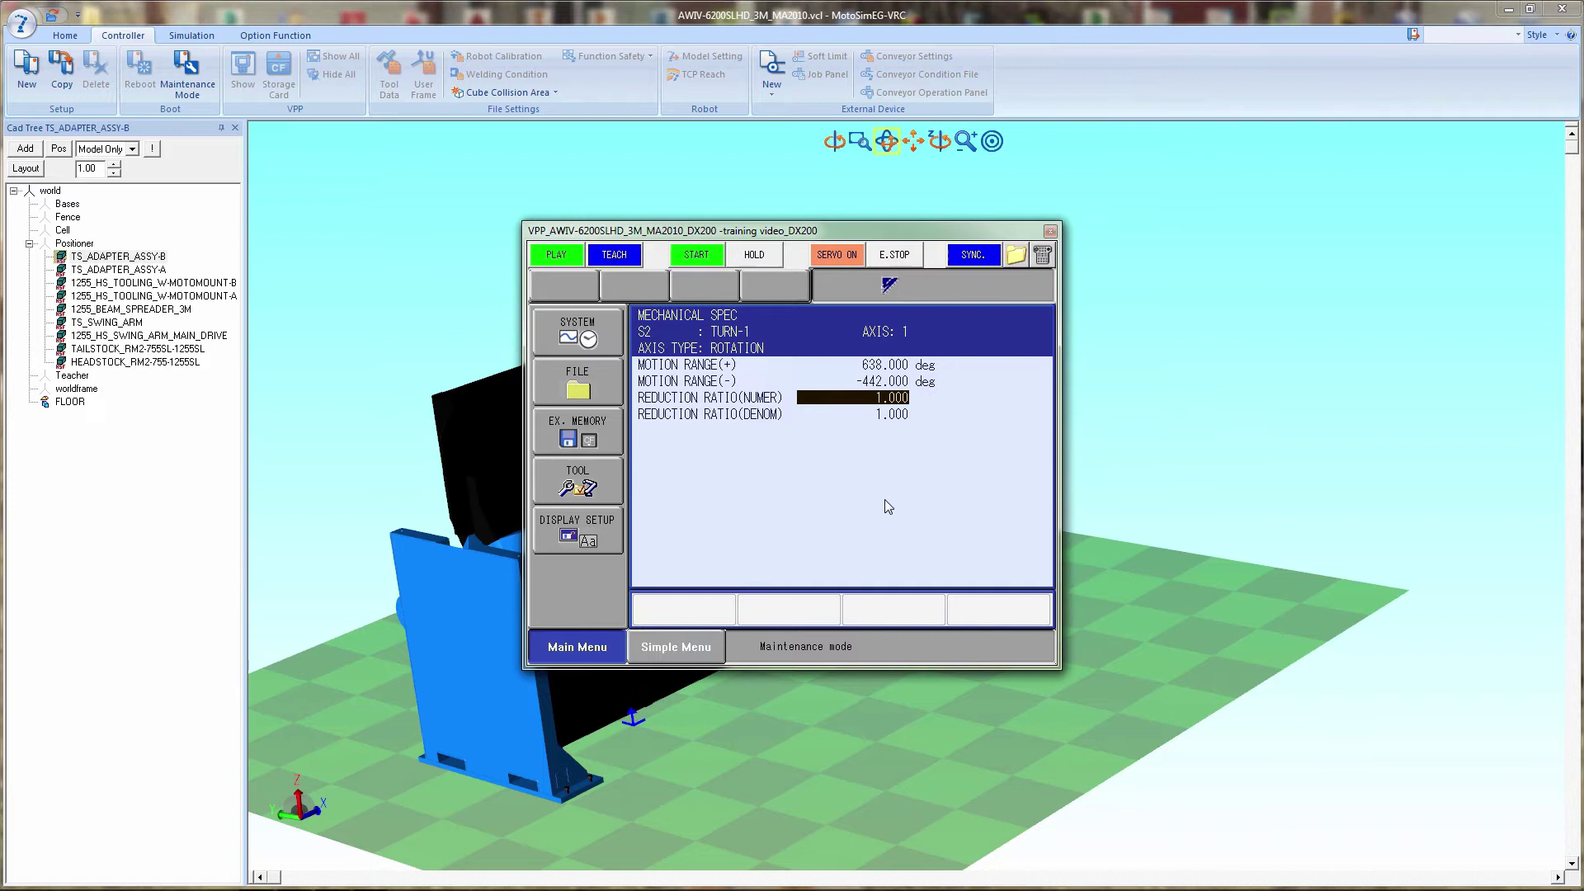
{"action": "key", "text": "Return"}
{"action": "type", "text": "185"}
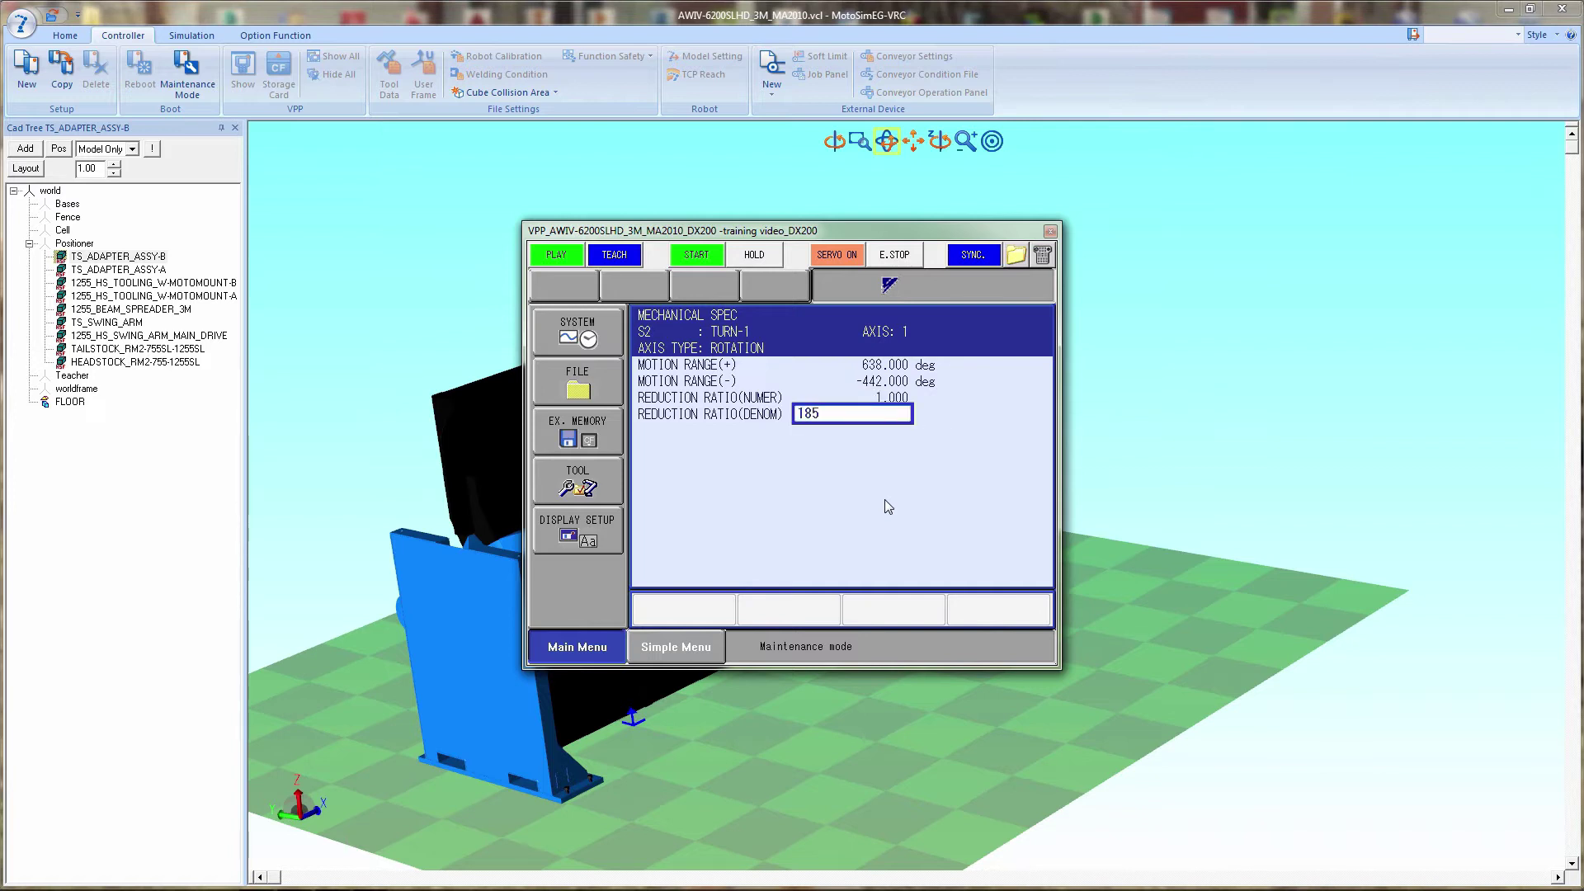
{"action": "key", "text": "Return"}
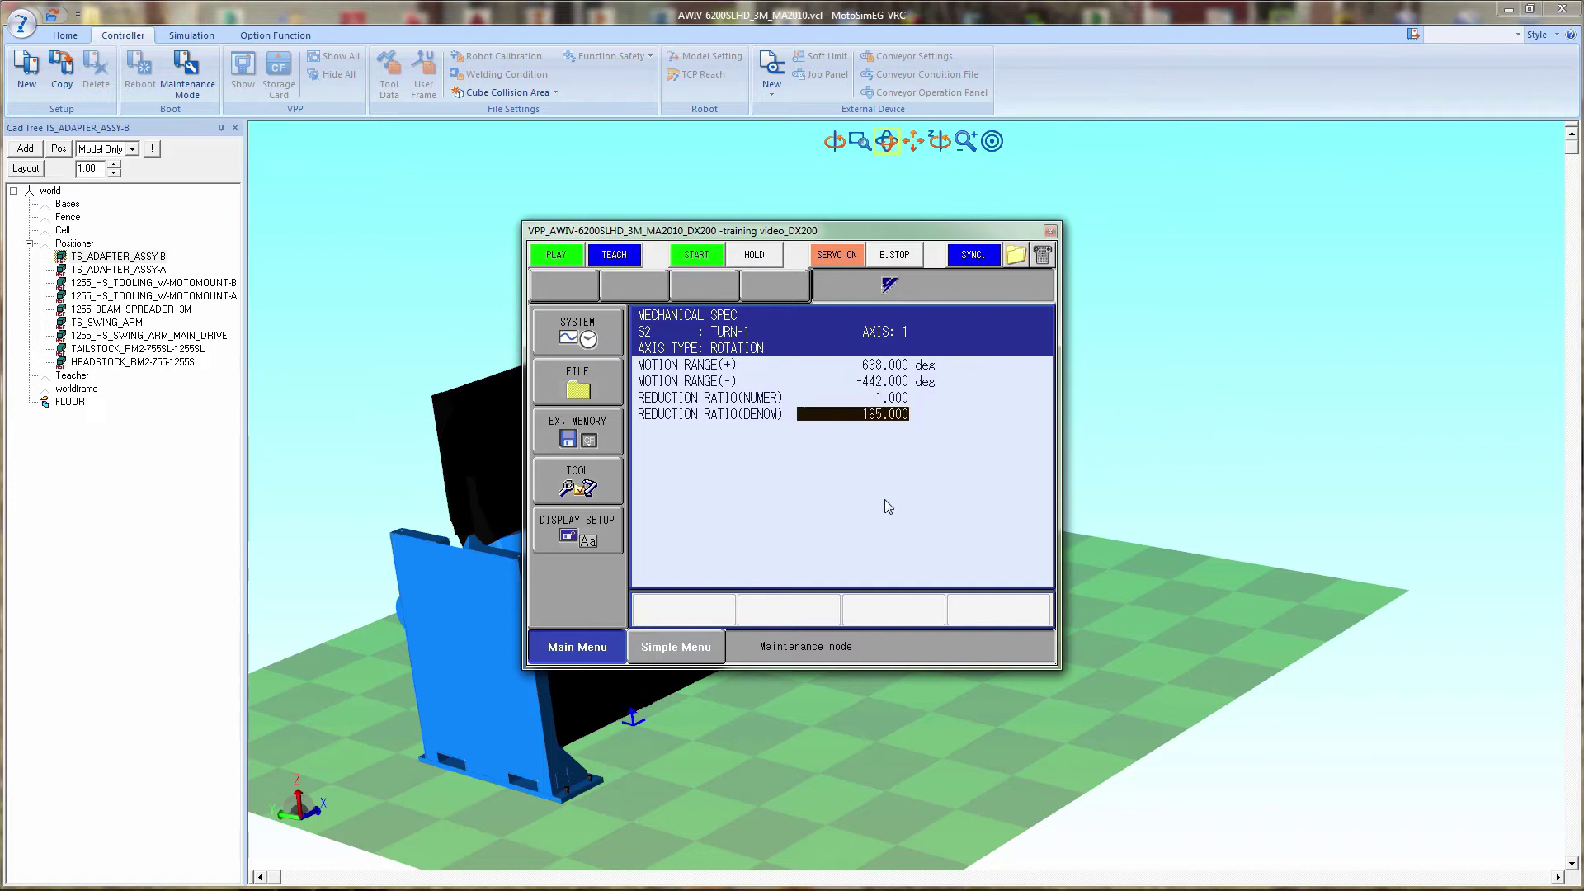
Step: Set the motion range of the S3 positioner axis to +638 and -442 degrees in its mechanical specification
{"action": "key", "text": "Page_Down"}
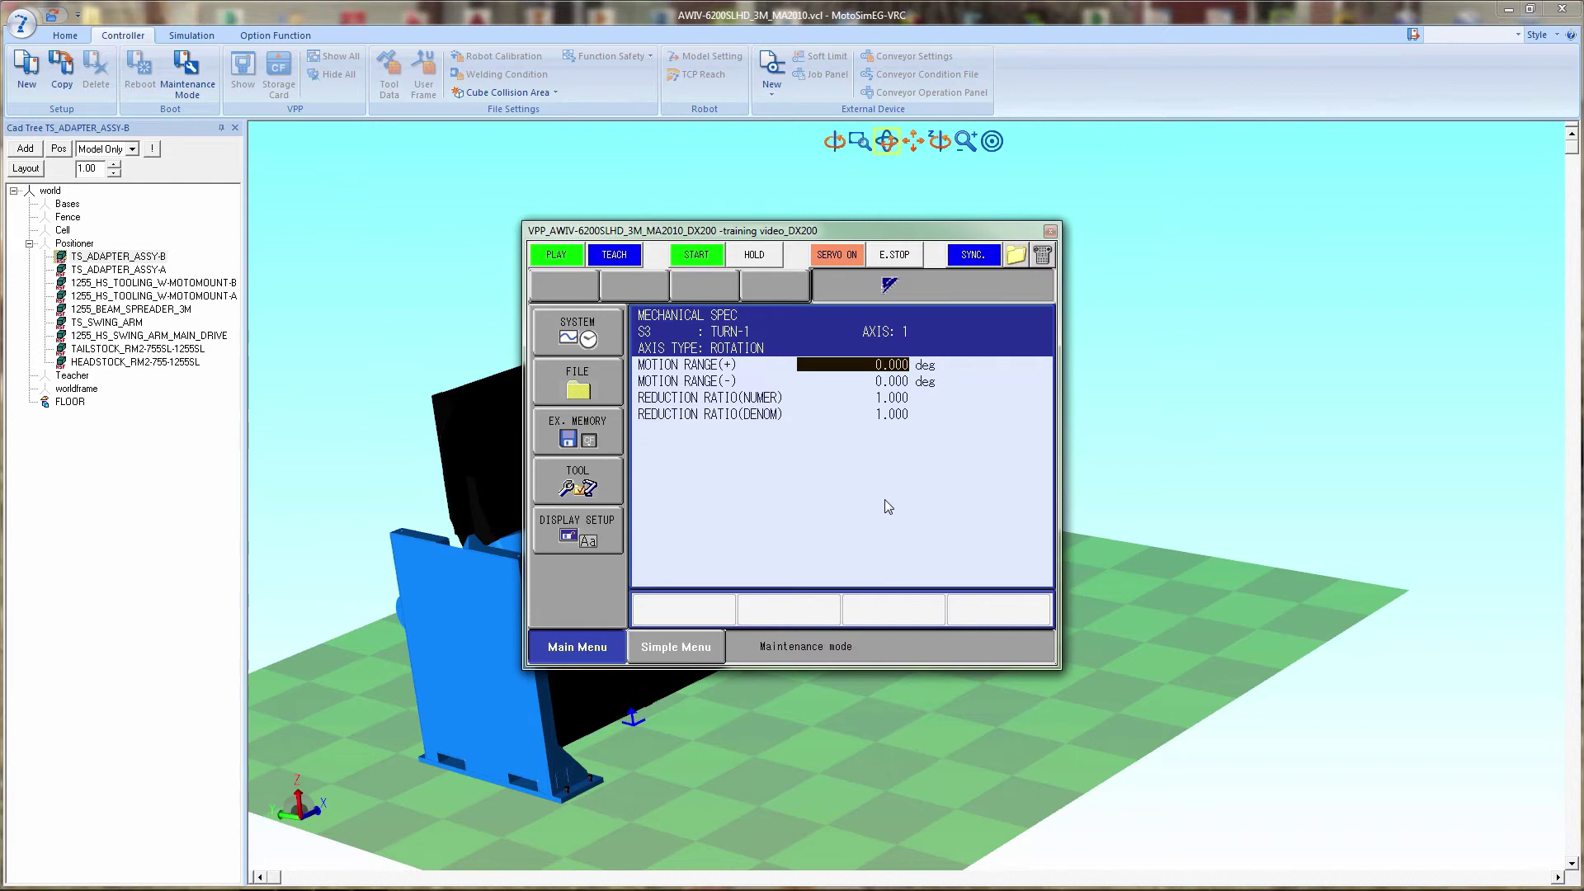
{"action": "key", "text": "Return"}
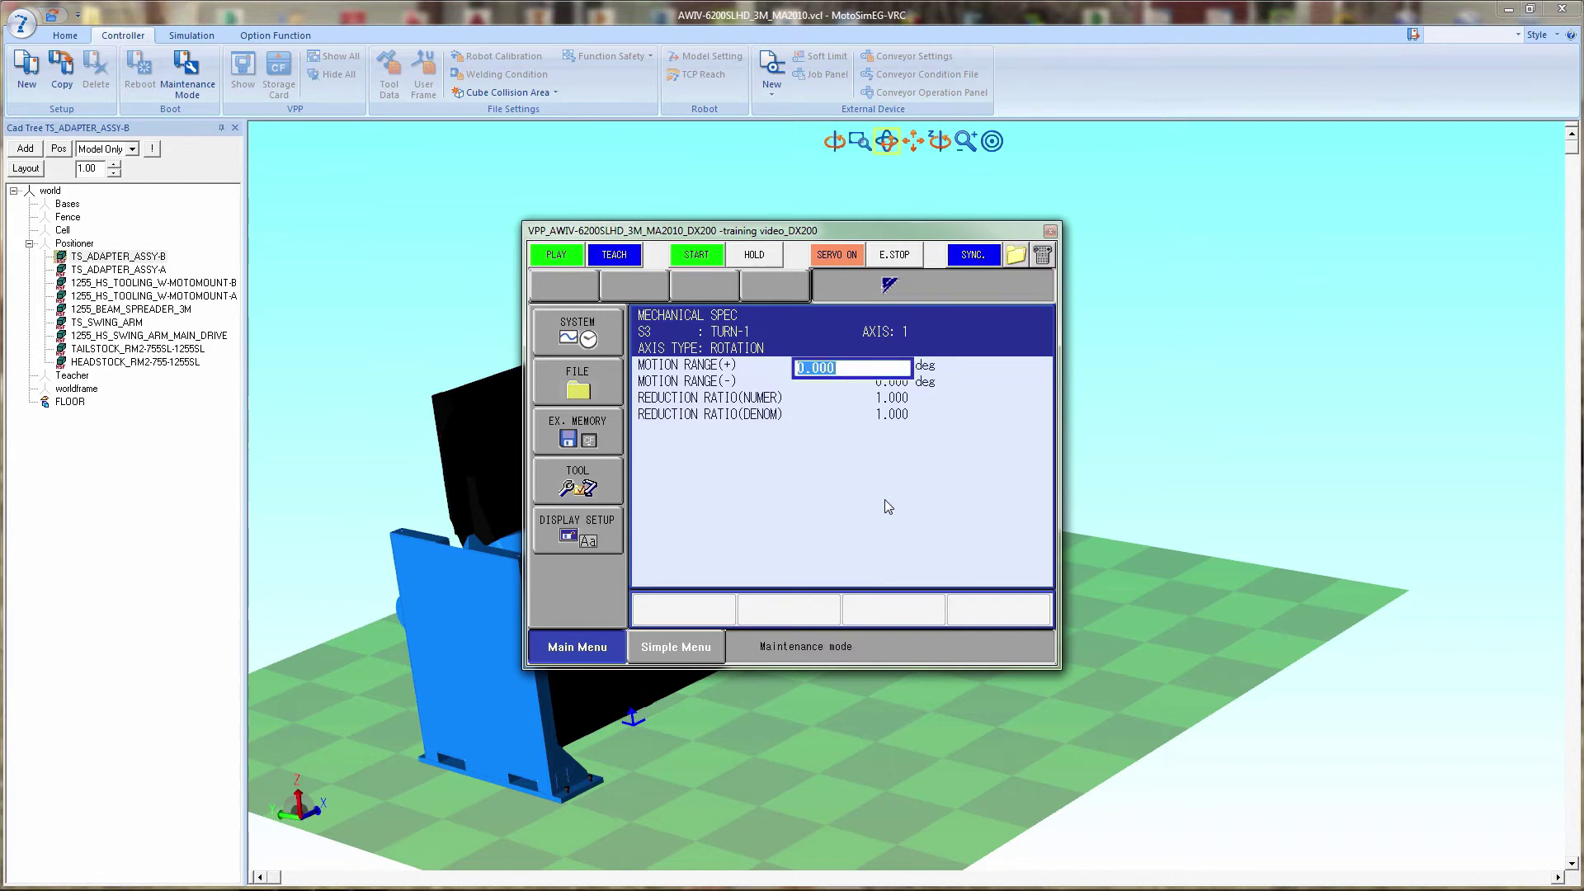
{"action": "type", "text": "3"}
{"action": "key", "text": "BackSpace"}
{"action": "type", "text": "638"}
{"action": "key", "text": "Return"}
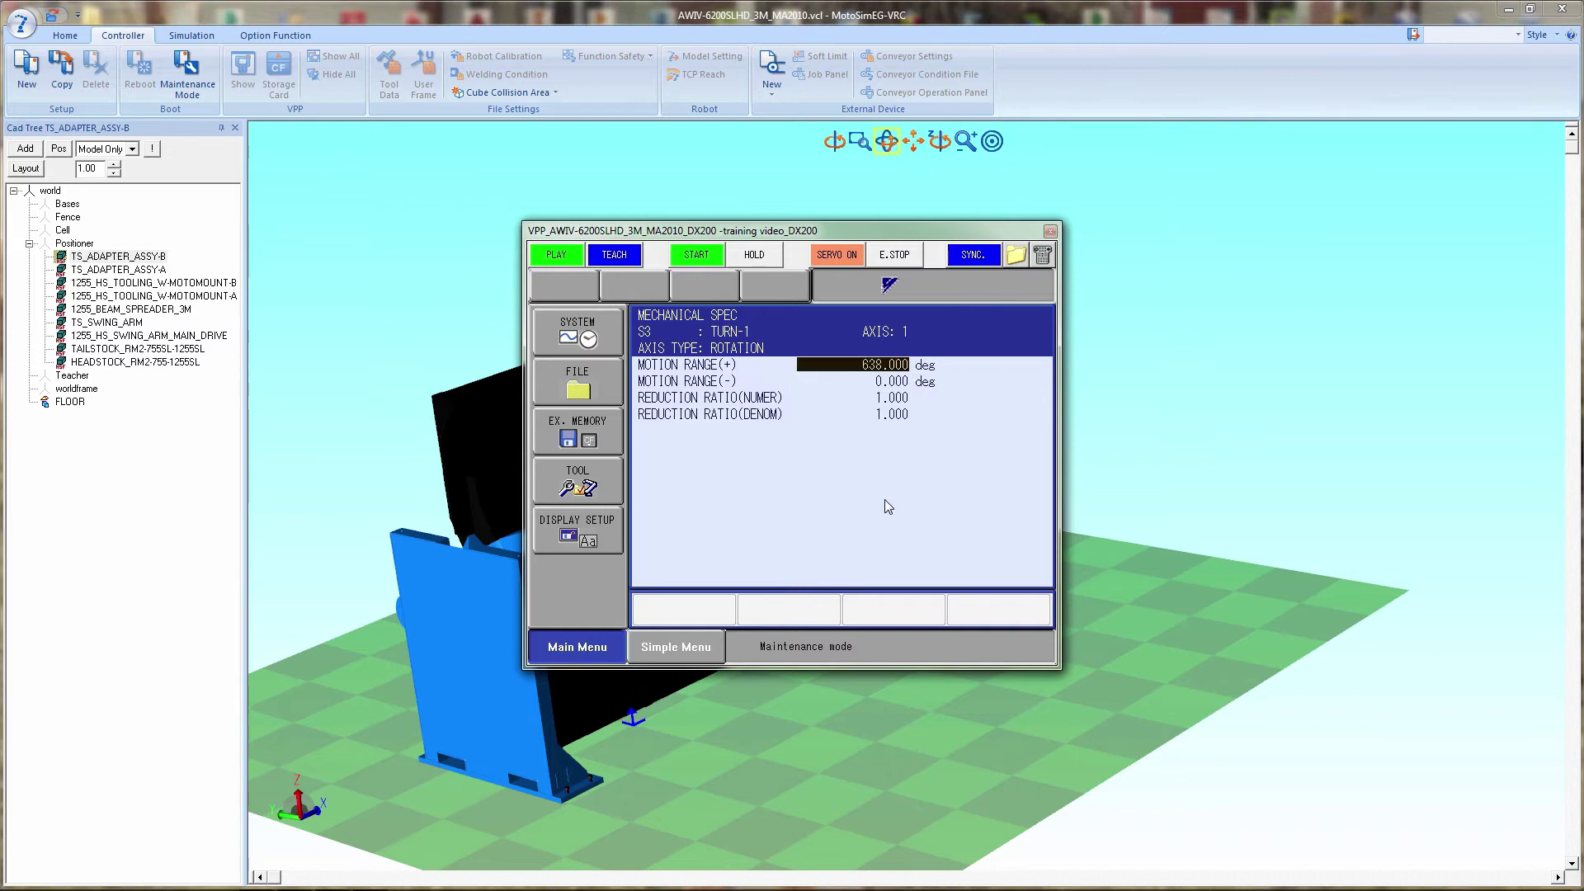
{"action": "key", "text": "Down"}
{"action": "key", "text": "Return"}
{"action": "type", "text": "-4"}
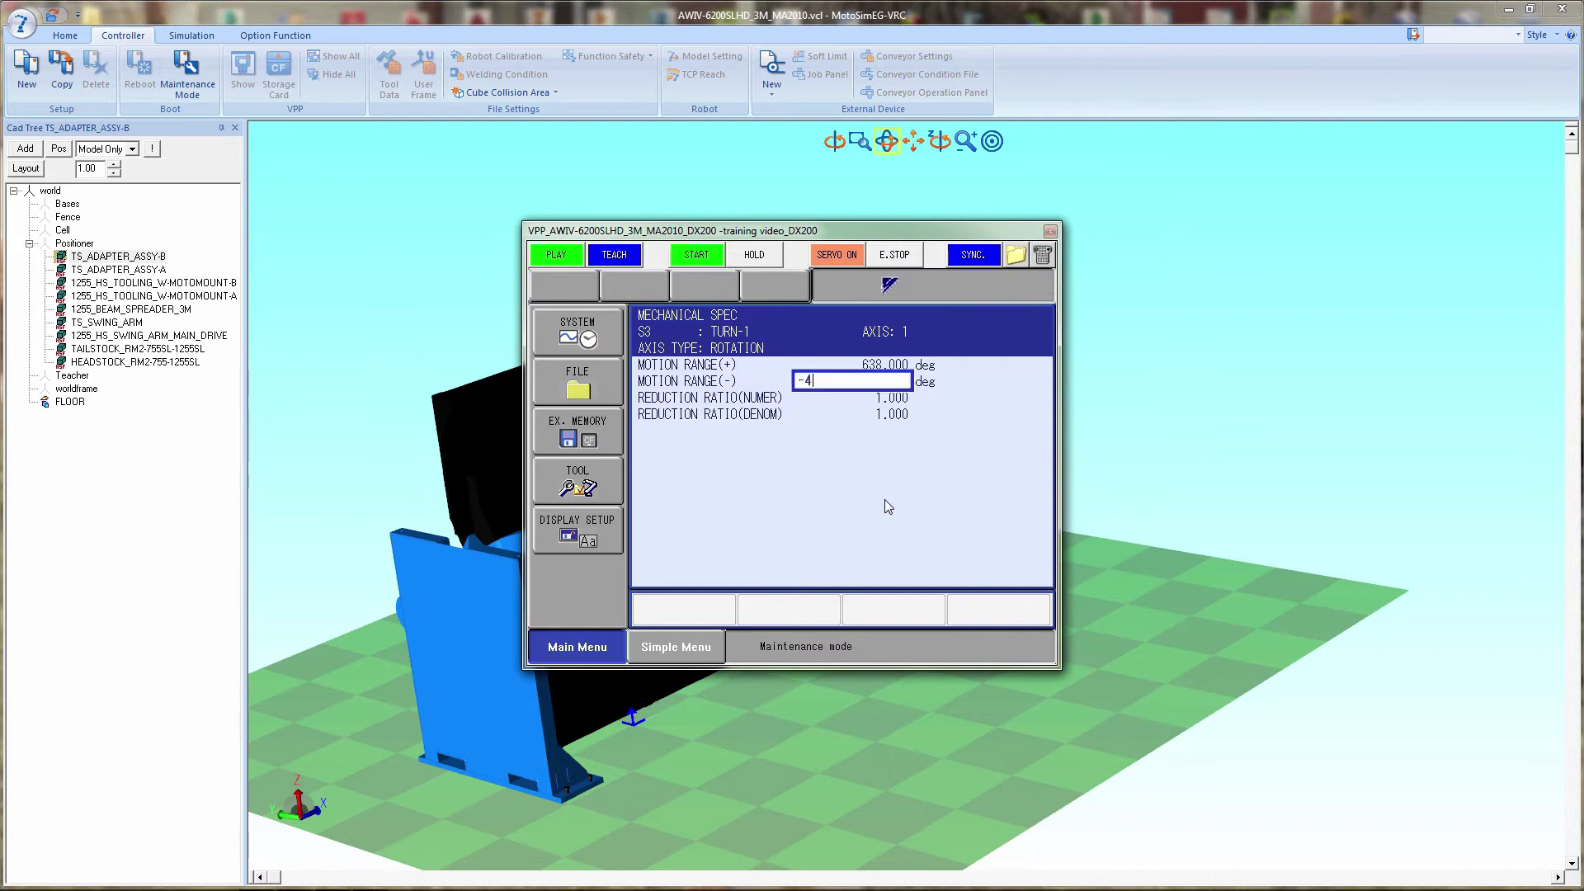
{"action": "type", "text": "42"}
{"action": "key", "text": "Return"}
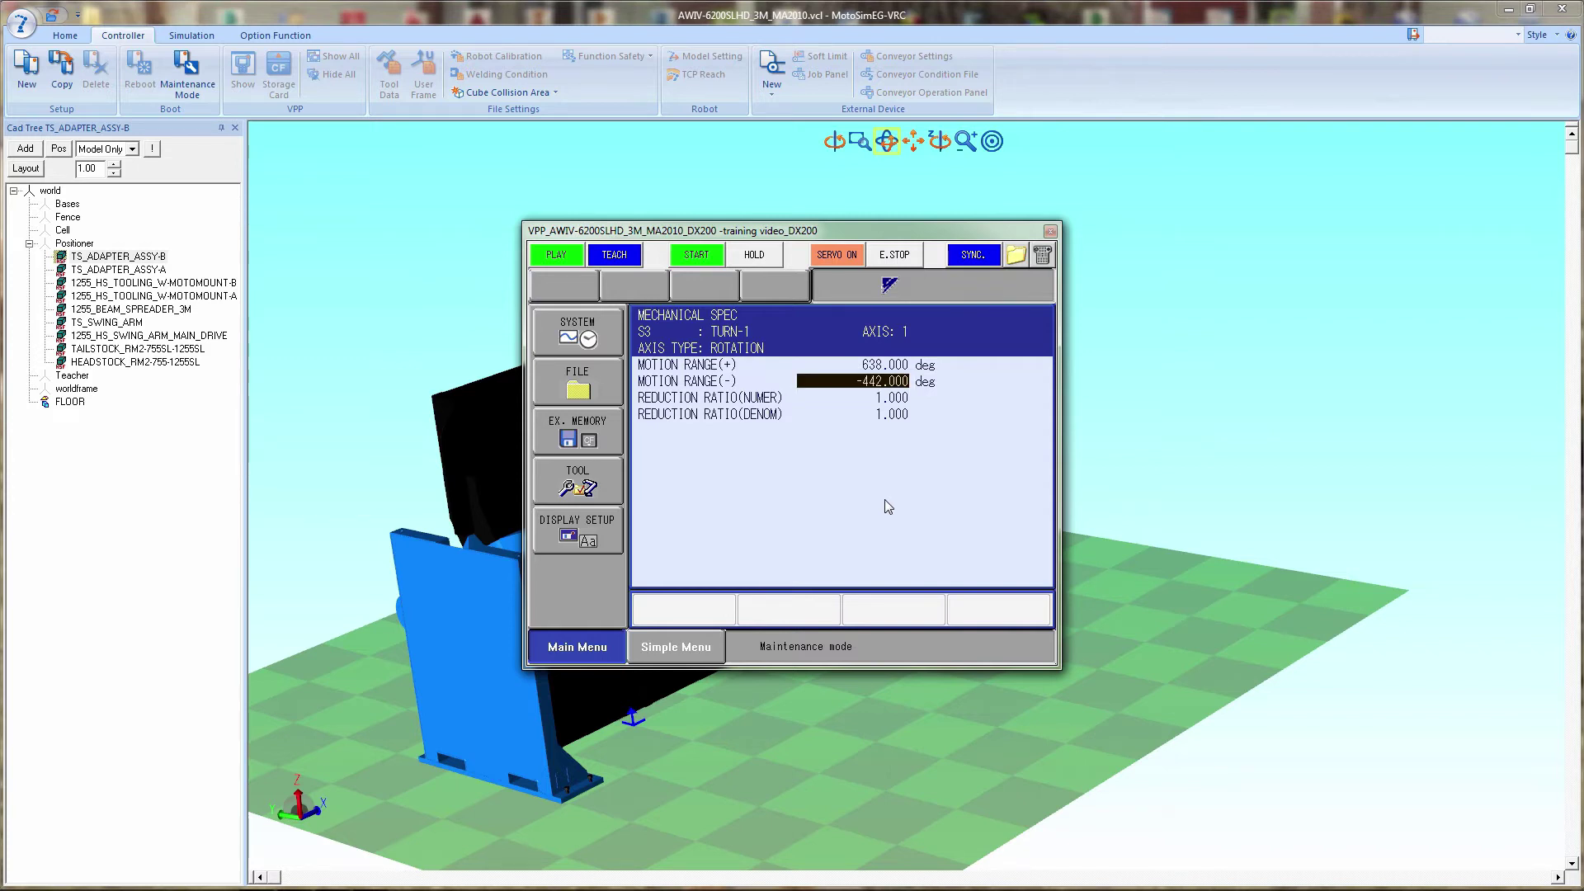
Step: Set the reduction ratio denominator of the S3 axis to 185 and accept the mechanical specifications
{"action": "key", "text": "Down"}
{"action": "key", "text": "Down"}
{"action": "key", "text": "Return"}
{"action": "type", "text": "18"}
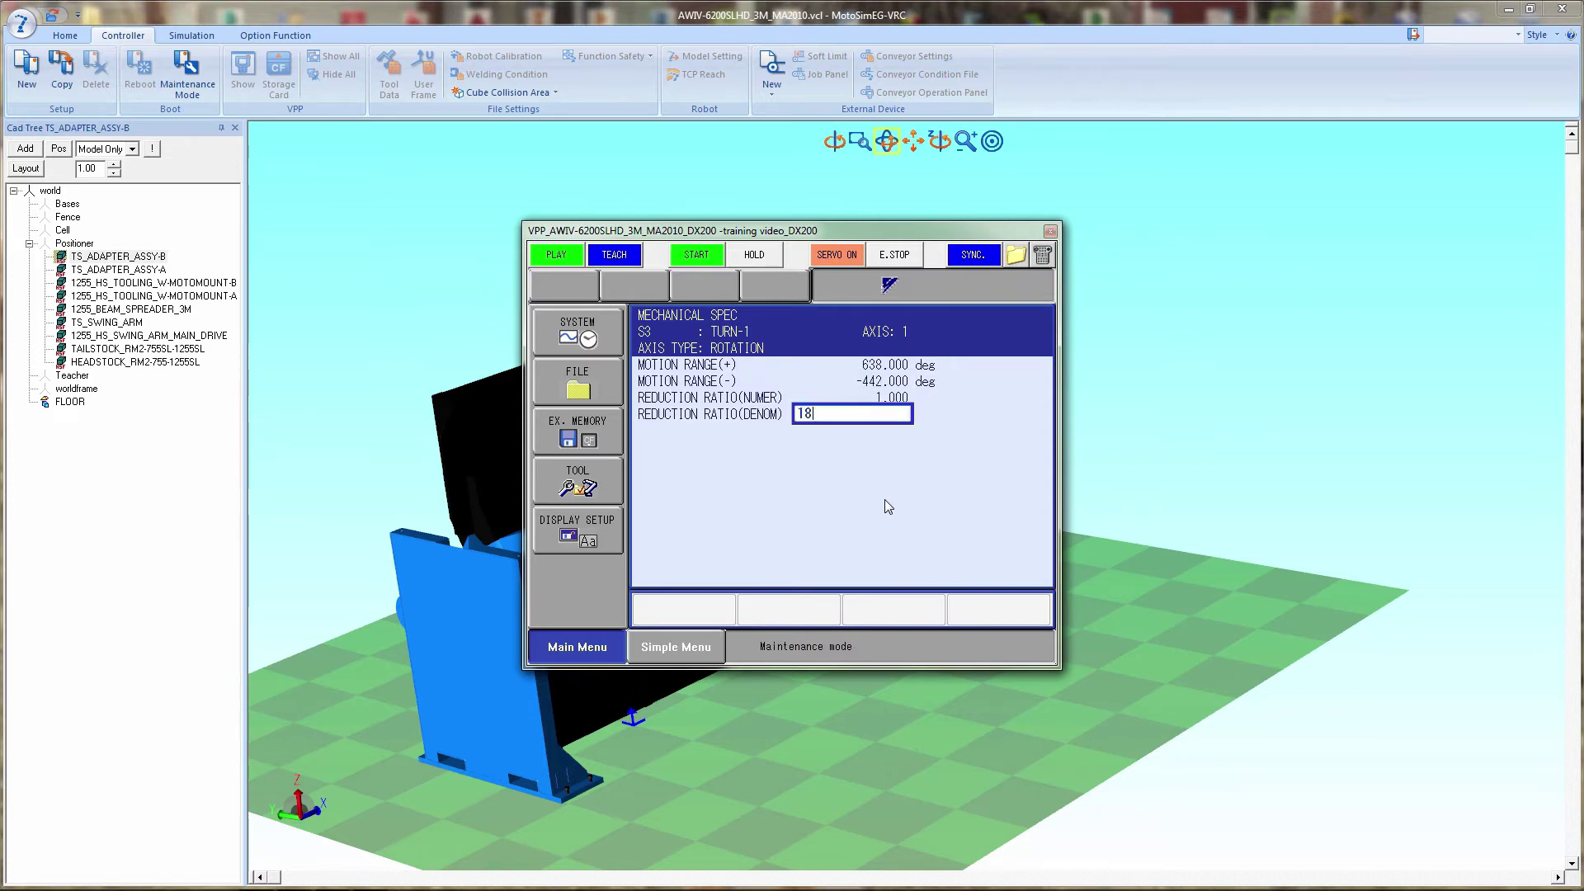
{"action": "type", "text": "5"}
{"action": "key", "text": "Return"}
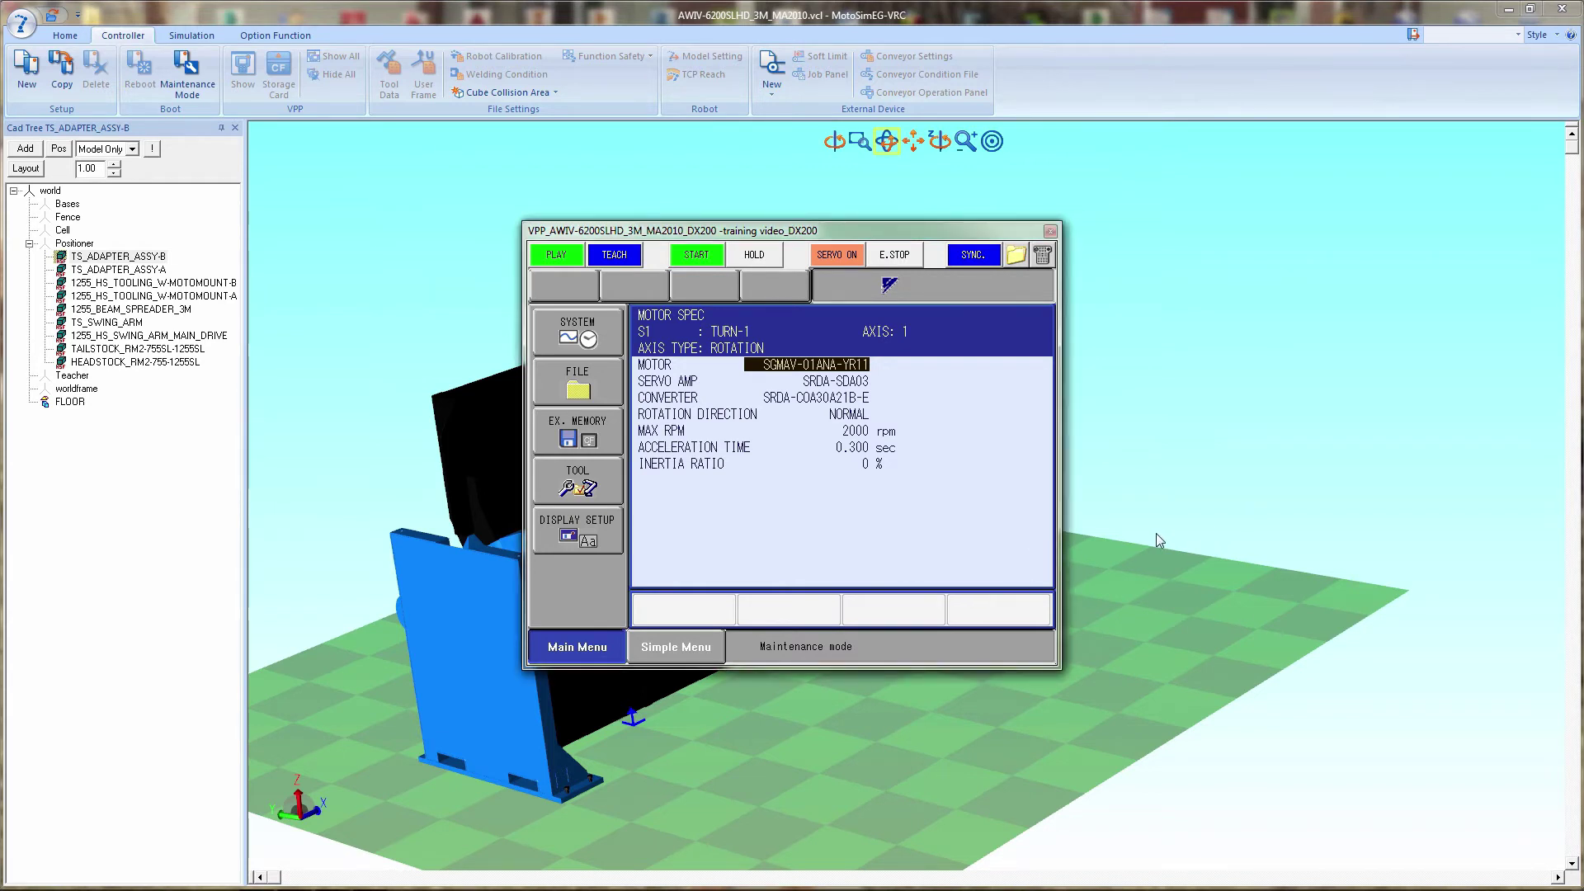
Step: Choose the SGMRV-37ANA-YR11 motor from the SGMR* family for the S1 axis motor specification
{"action": "key", "text": "space"}
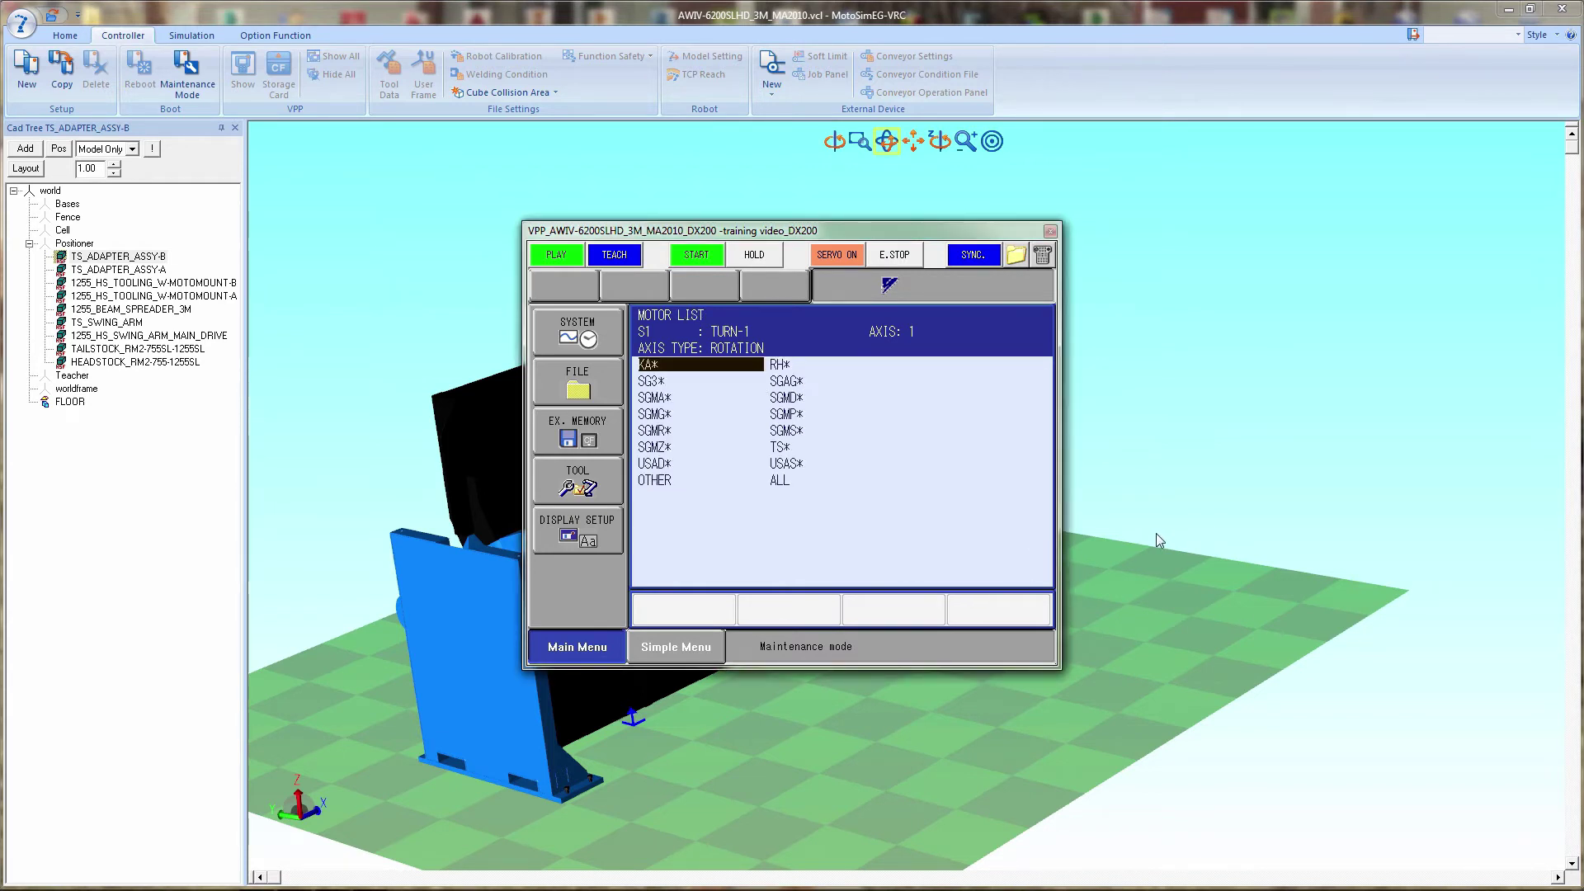
{"action": "key", "text": "Right"}
{"action": "key", "text": "Down"}
{"action": "key", "text": "Down"}
{"action": "key", "text": "Down"}
{"action": "key", "text": "Down"}
{"action": "key", "text": "Down"}
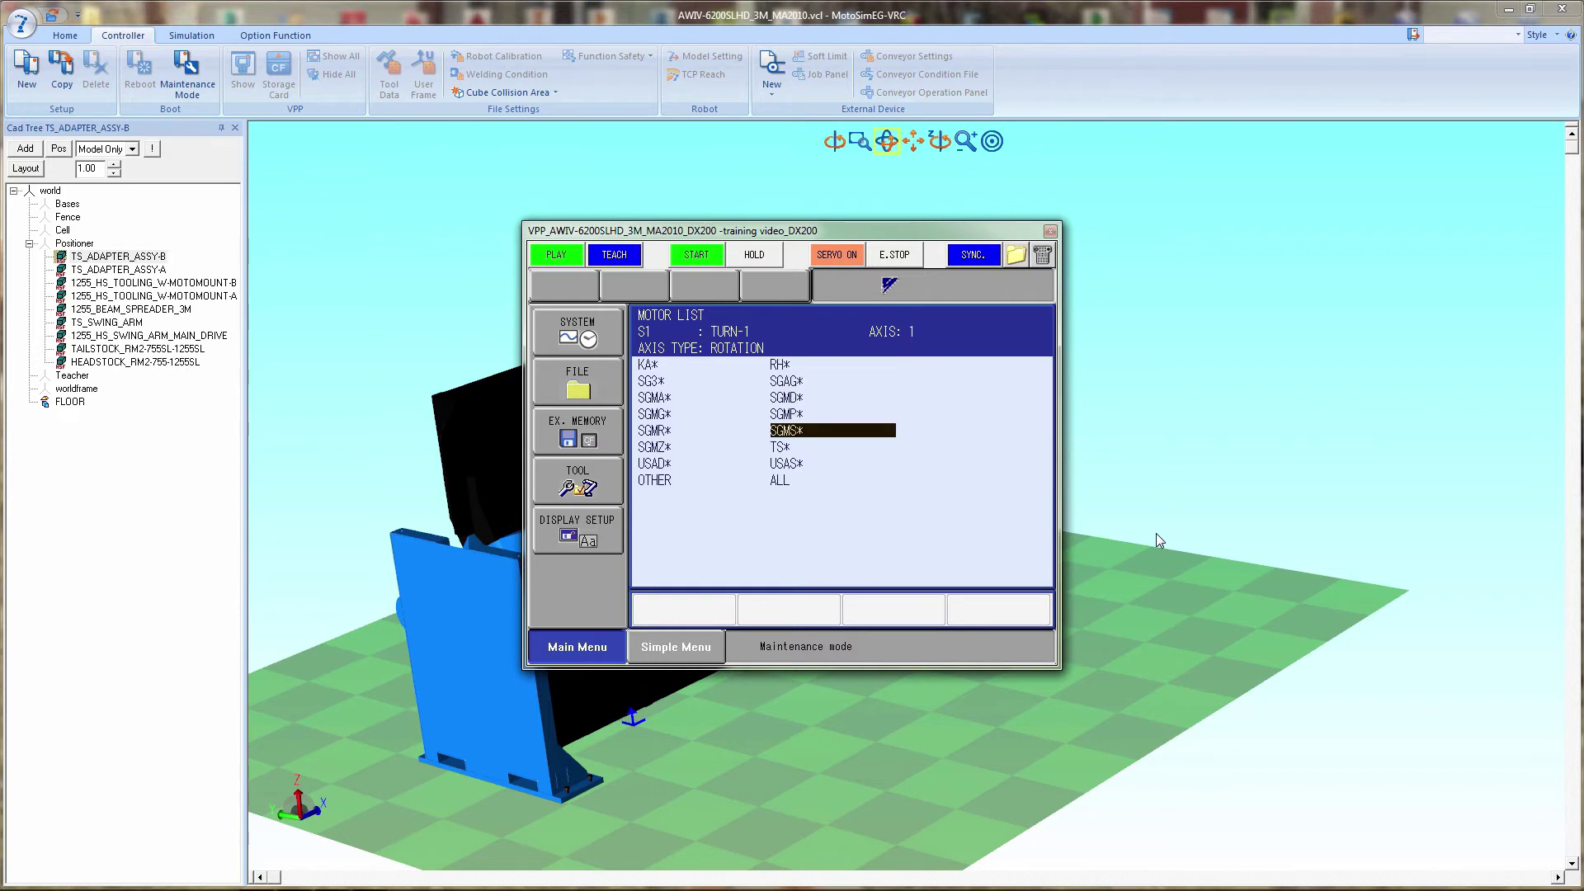
{"action": "key", "text": "Left"}
{"action": "key", "text": "Up"}
{"action": "key", "text": "space"}
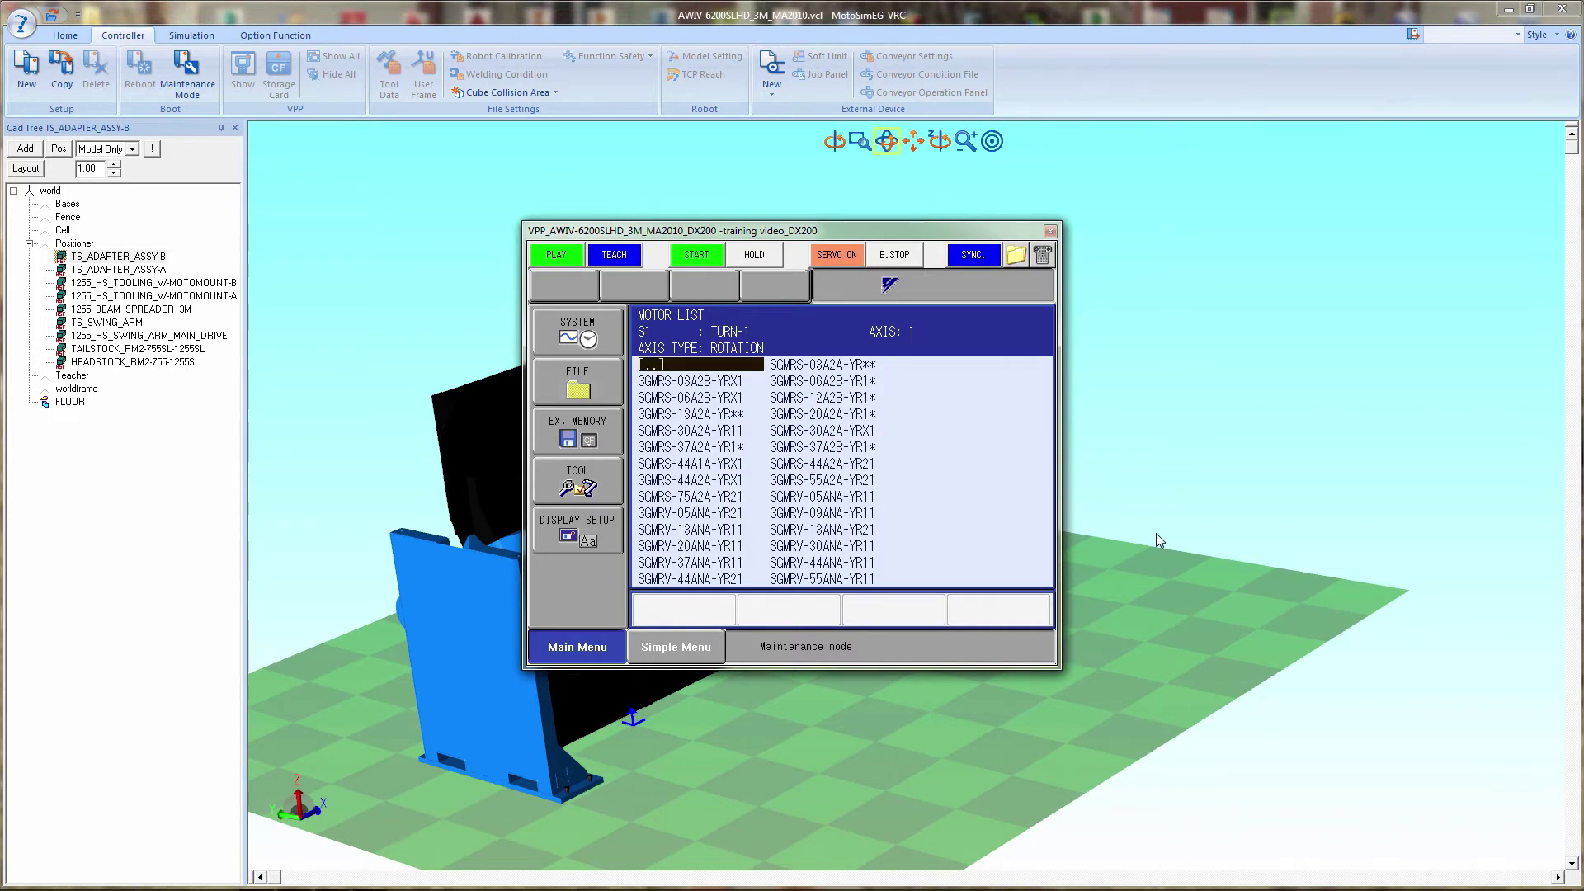
{"action": "key", "text": "Down"}
{"action": "key", "text": "Down"}
{"action": "key", "text": "Down"}
{"action": "key", "text": "Down"}
{"action": "key", "text": "Down"}
{"action": "key", "text": "Down"}
{"action": "key", "text": "Down"}
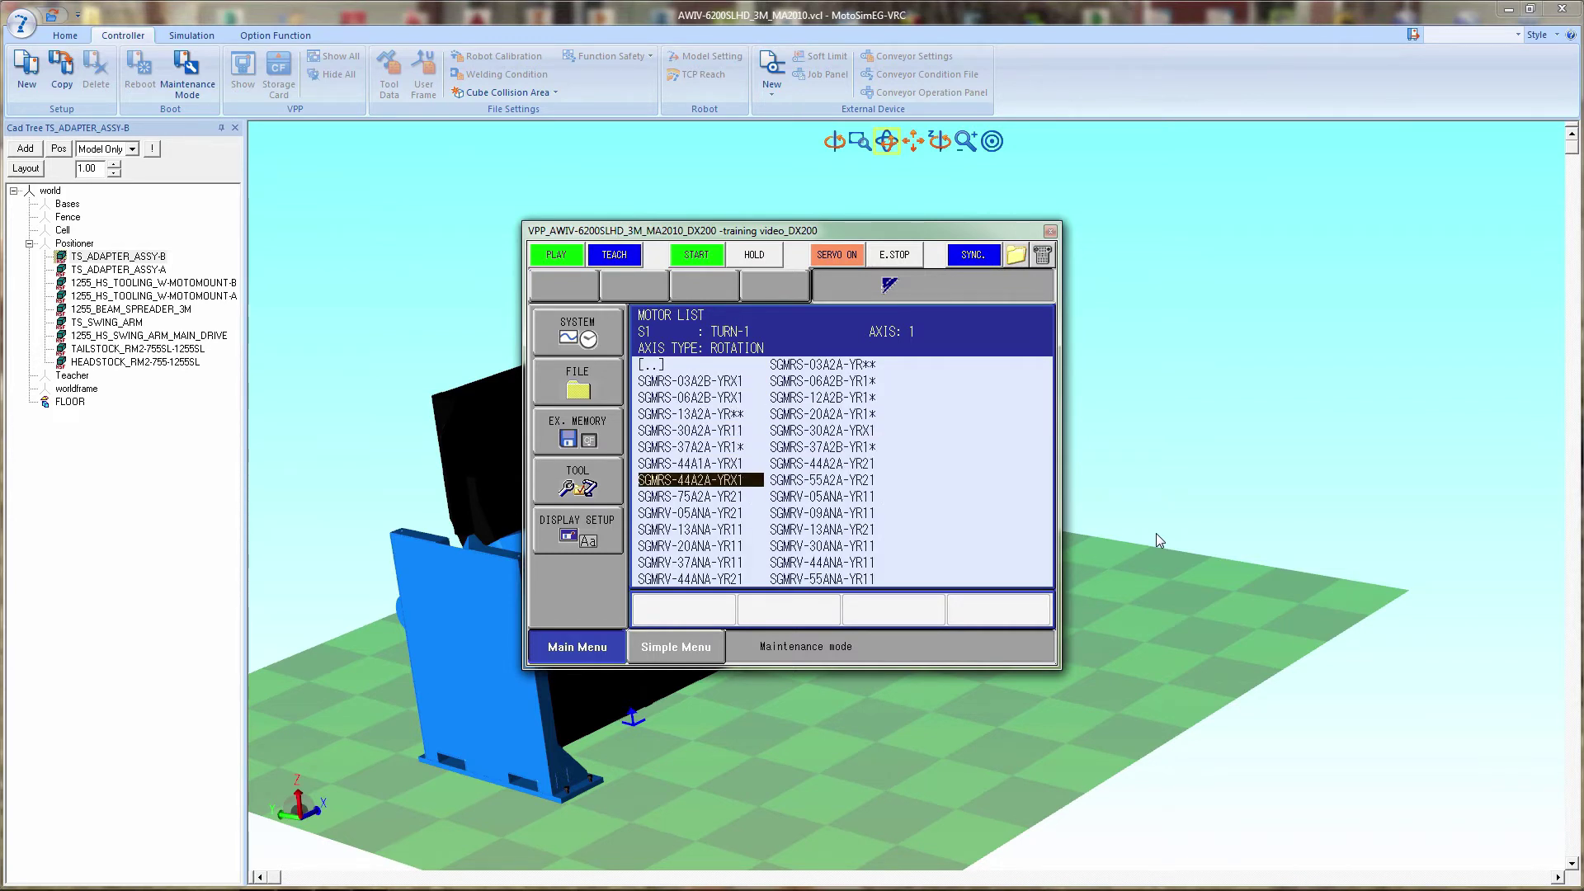
{"action": "key", "text": "Down"}
{"action": "key", "text": "Down"}
{"action": "key", "text": "Down"}
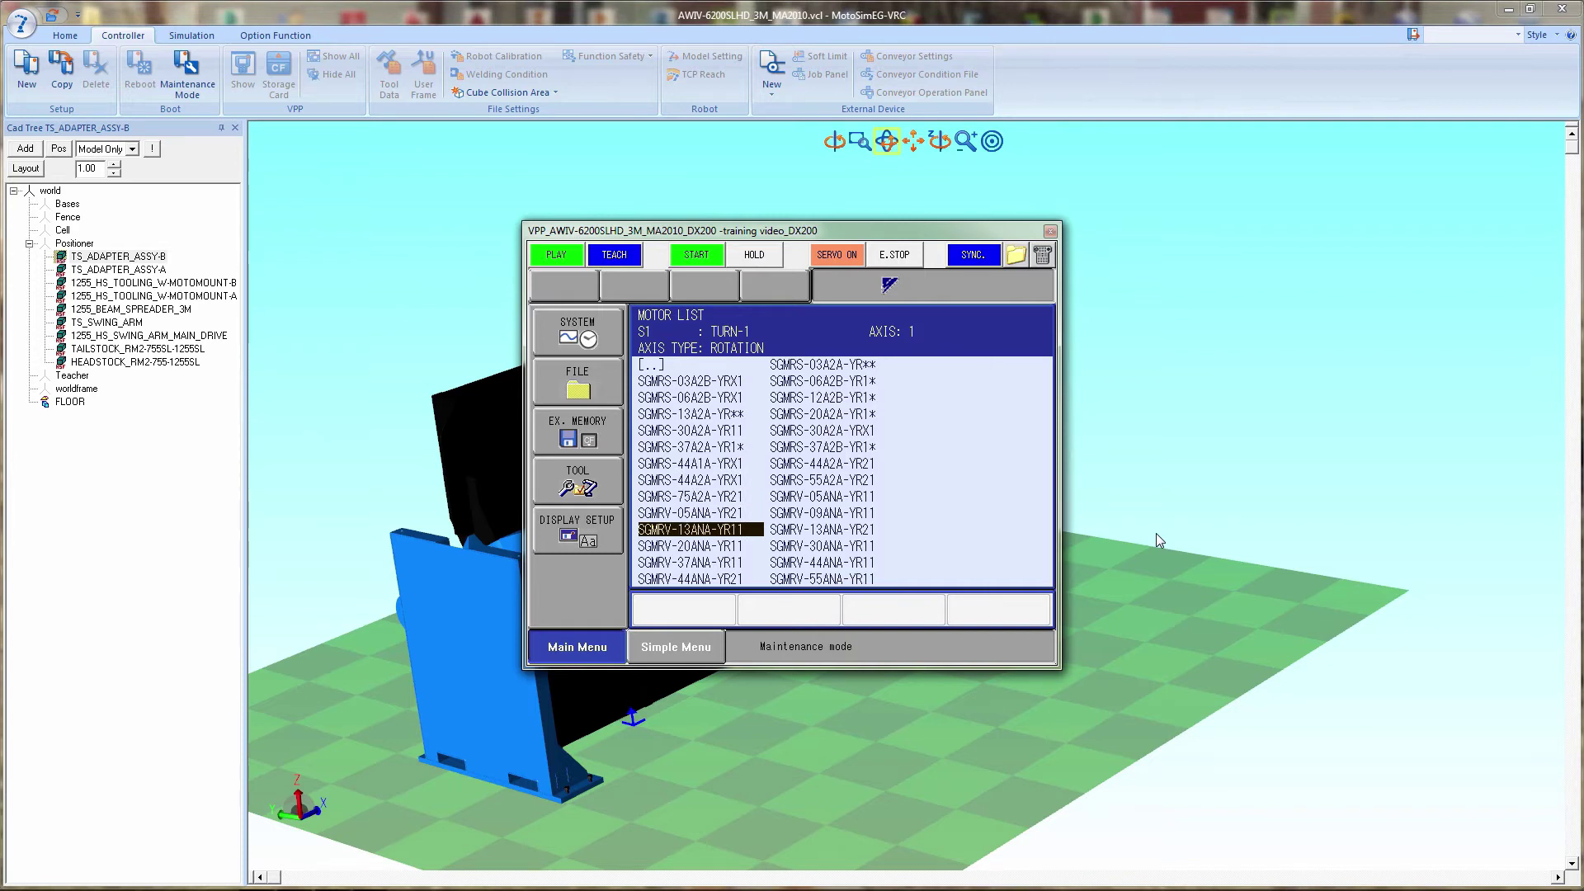
{"action": "key", "text": "Down"}
{"action": "key", "text": "Down"}
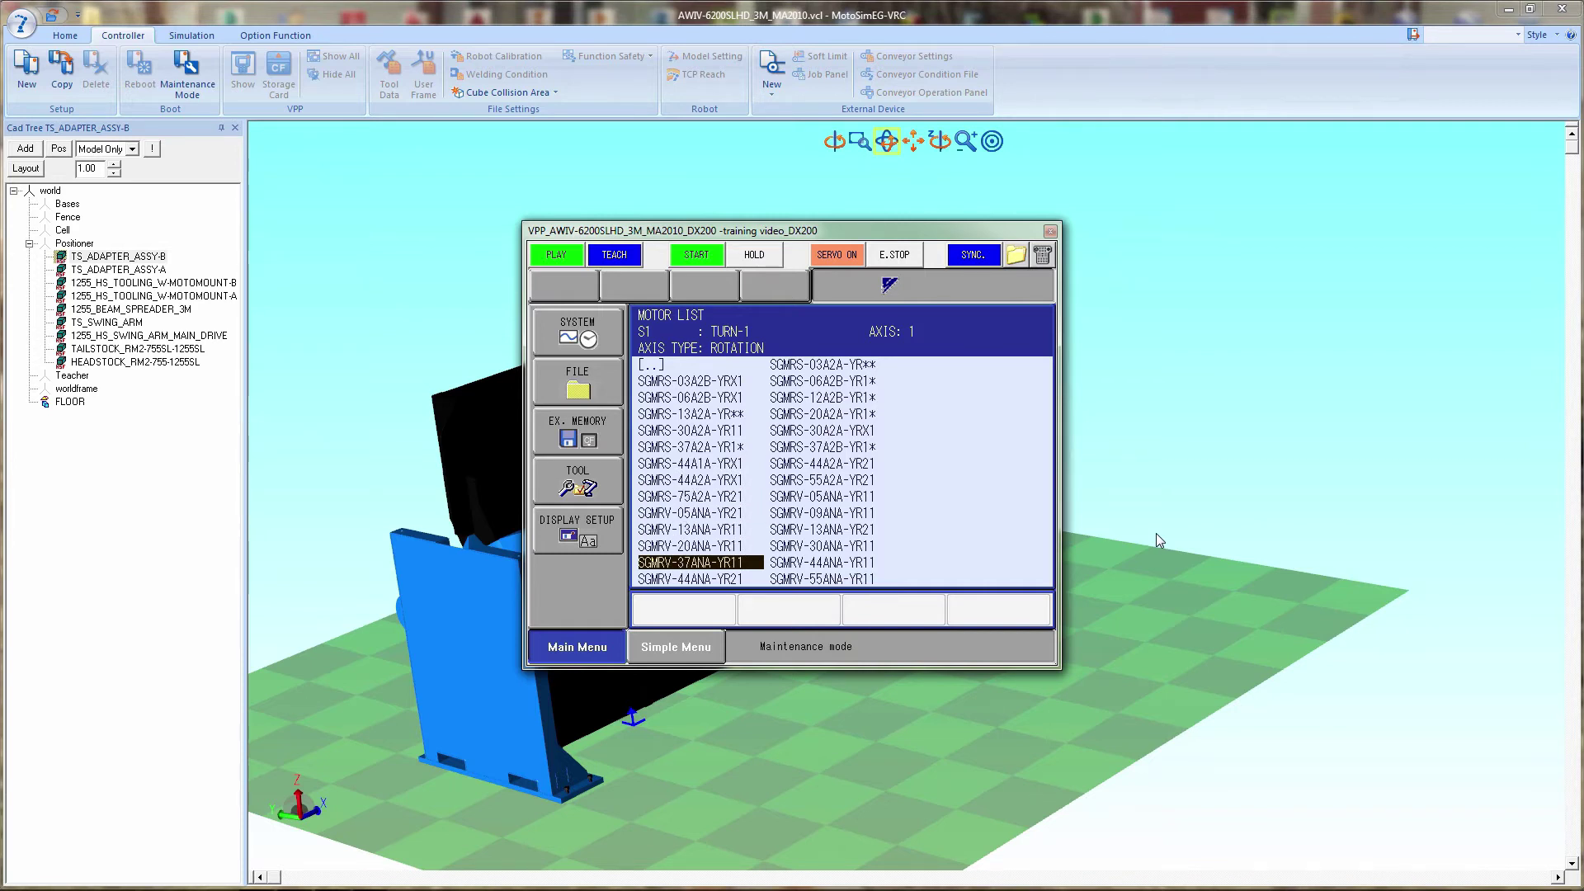
{"action": "key", "text": "Return"}
Step: Set the servo amplifier of the S1 axis to SRDA-SDA71
{"action": "key", "text": "Down"}
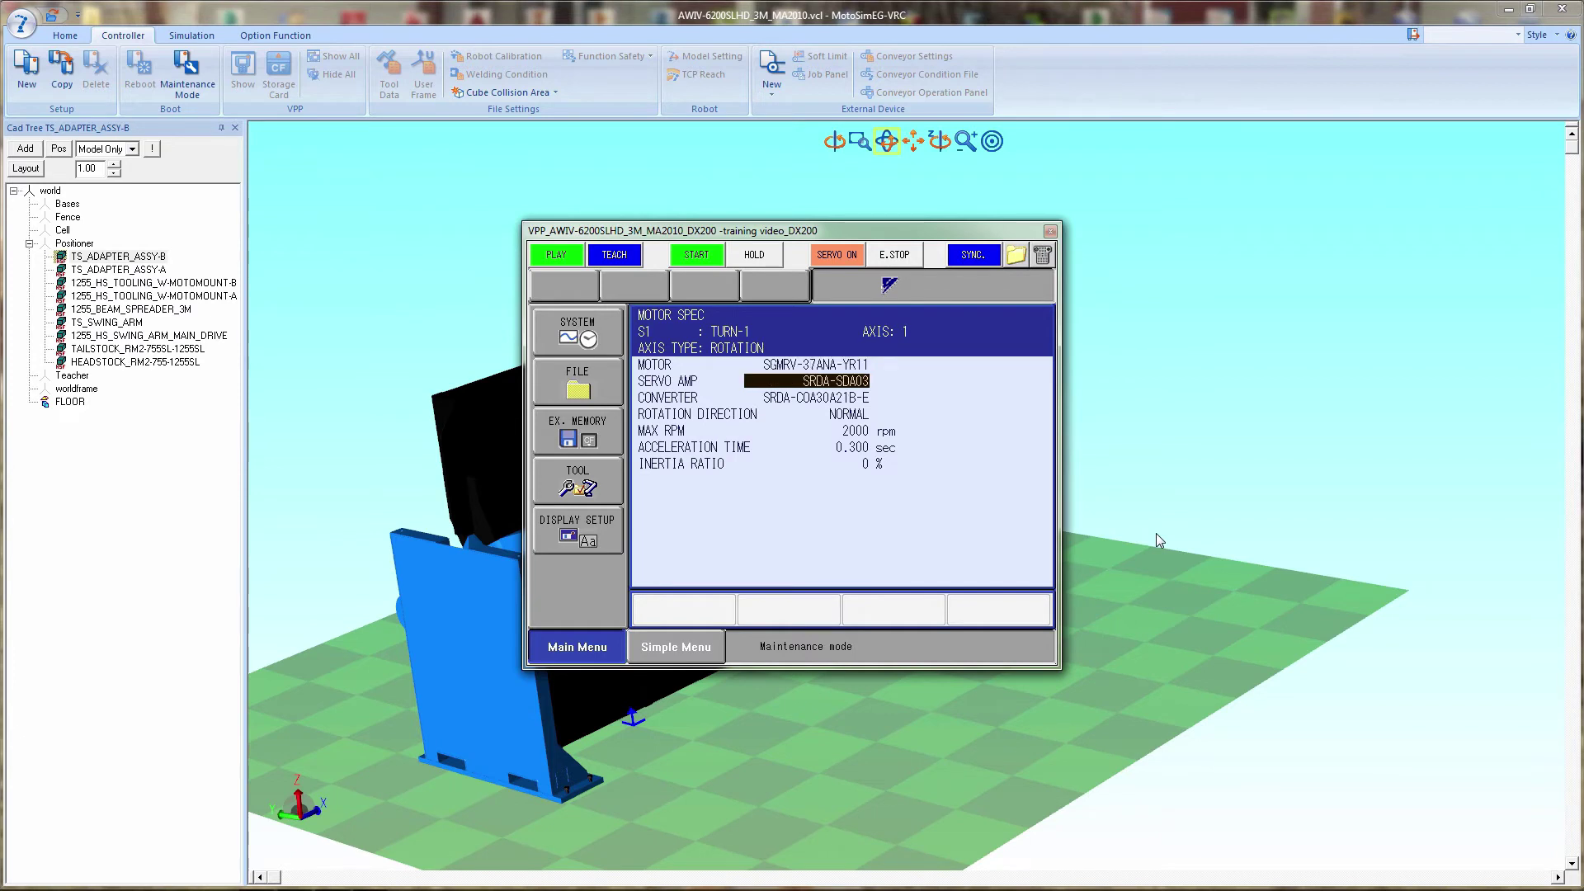
{"action": "key", "text": "Return"}
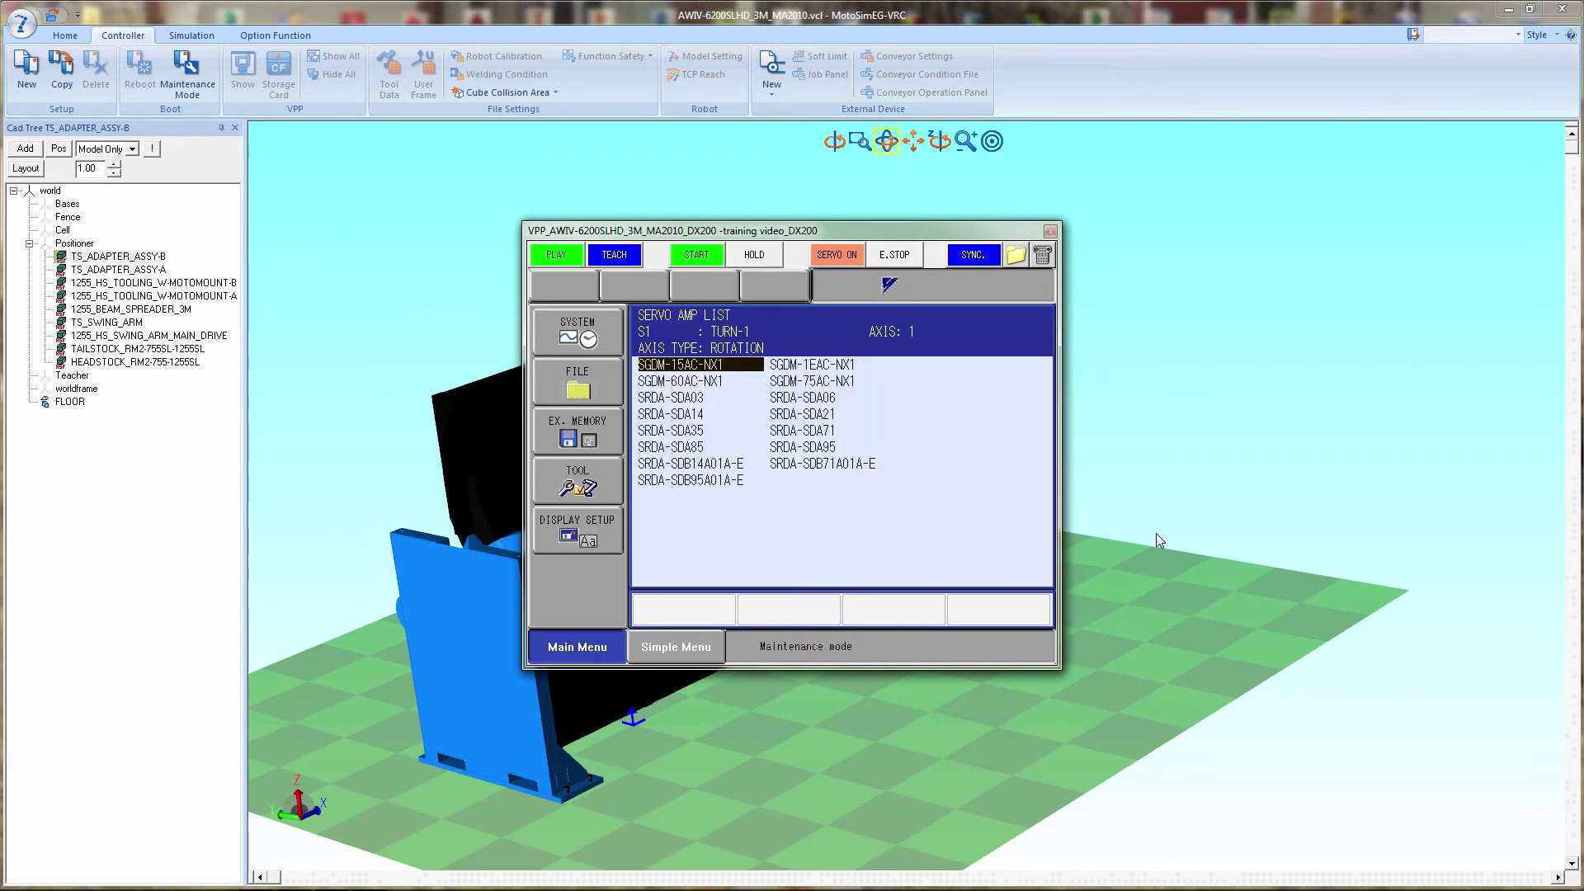
{"action": "key", "text": "Down"}
{"action": "key", "text": "Right"}
{"action": "key", "text": "Down"}
{"action": "key", "text": "Down"}
{"action": "key", "text": "Down"}
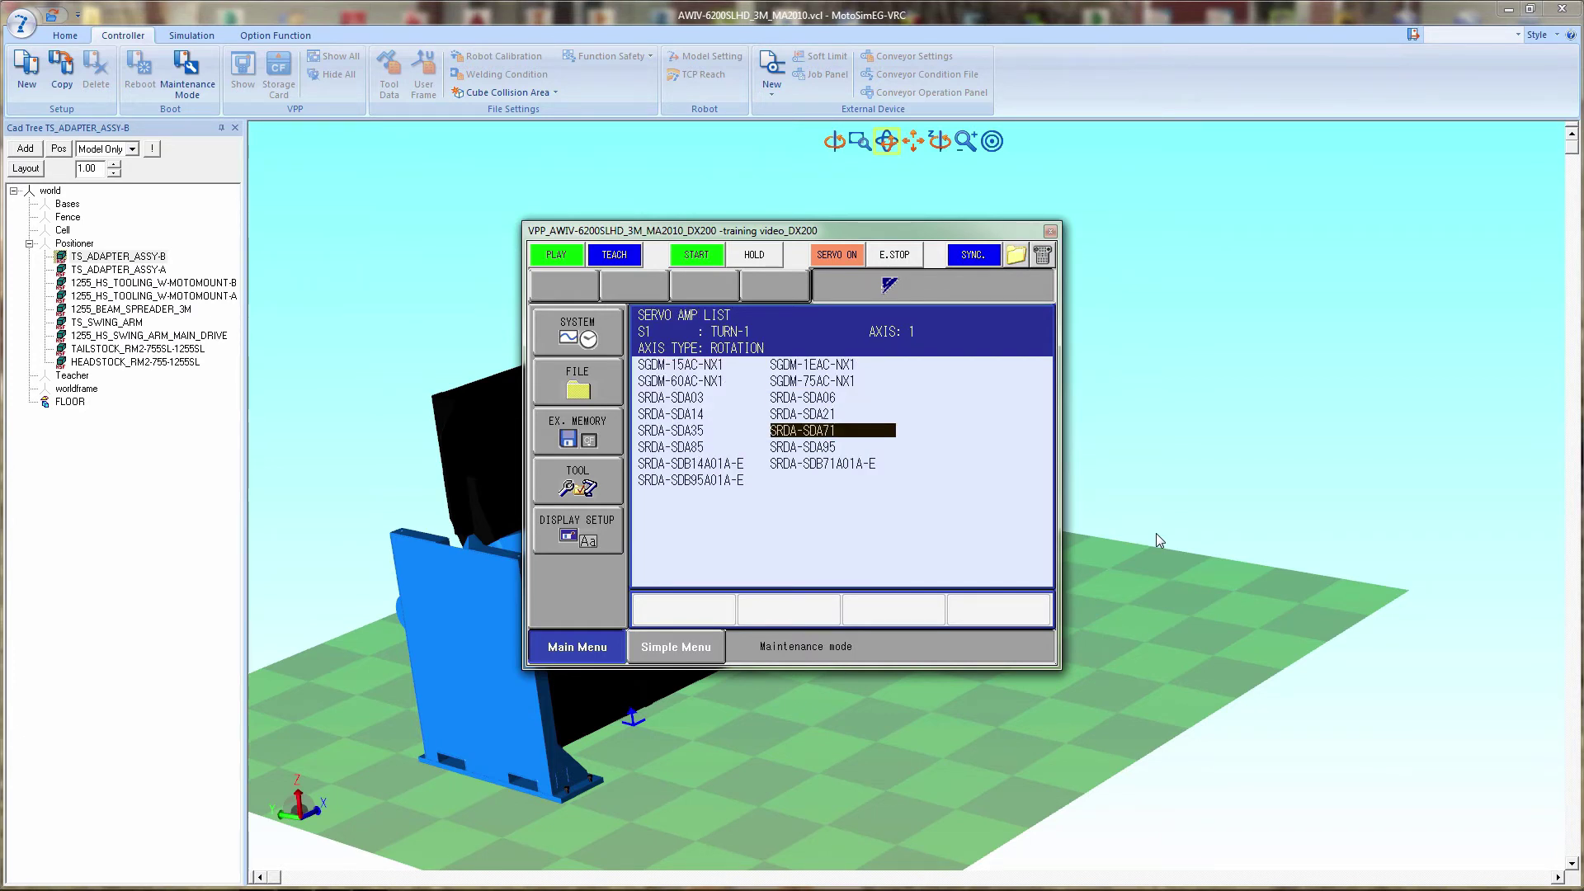
{"action": "key", "text": "Return"}
Step: Choose SRDA-COA30A21B-E as the converter in the S1 axis motor specification
{"action": "key", "text": "Down"}
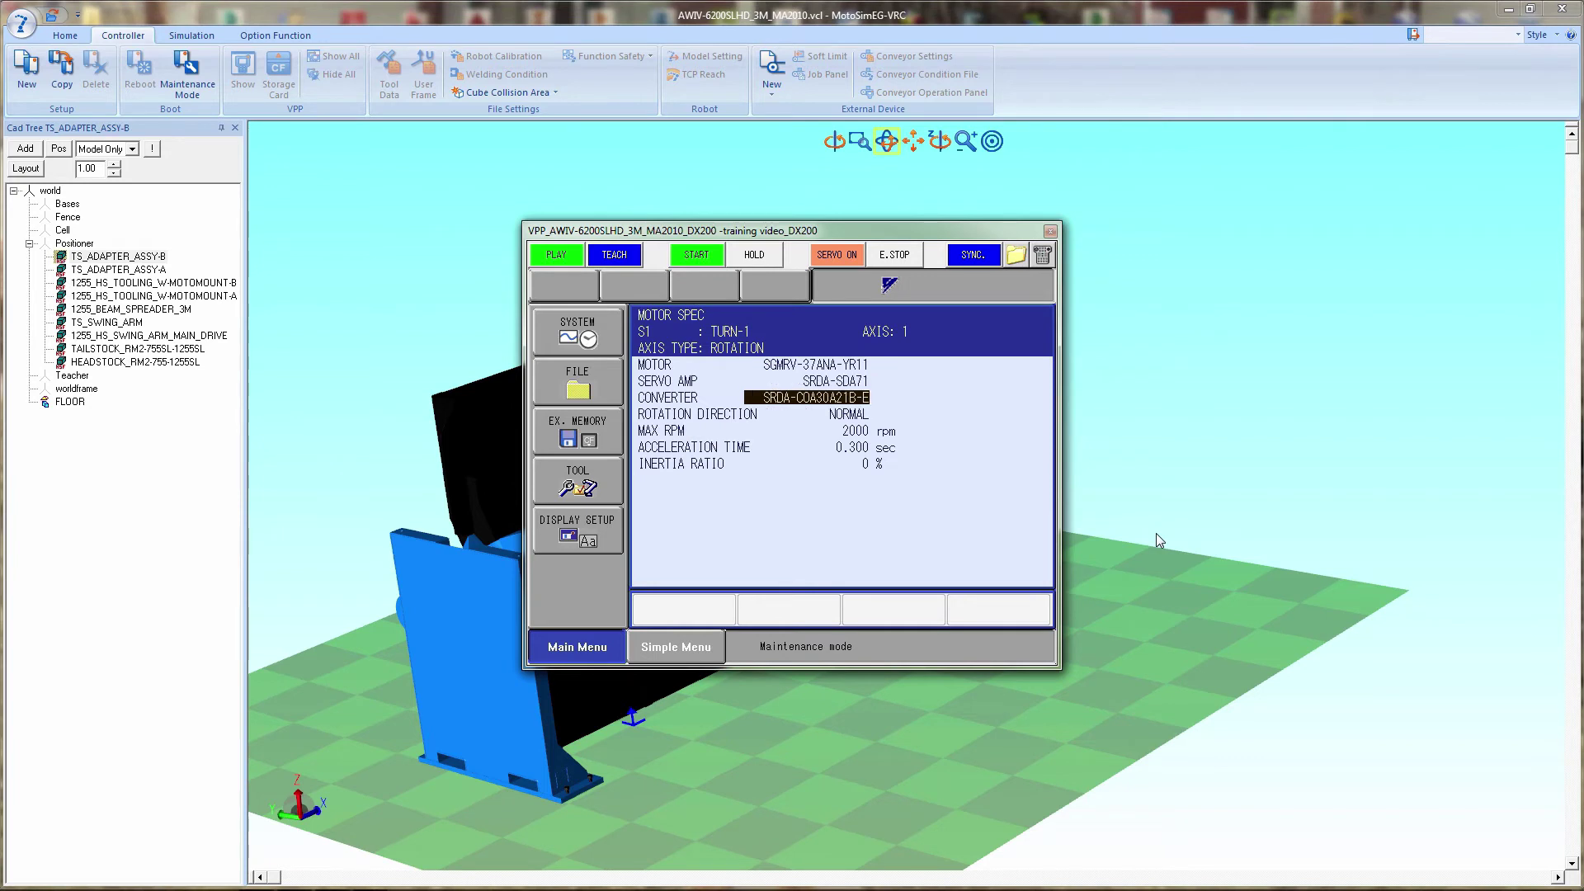
{"action": "key", "text": "Return"}
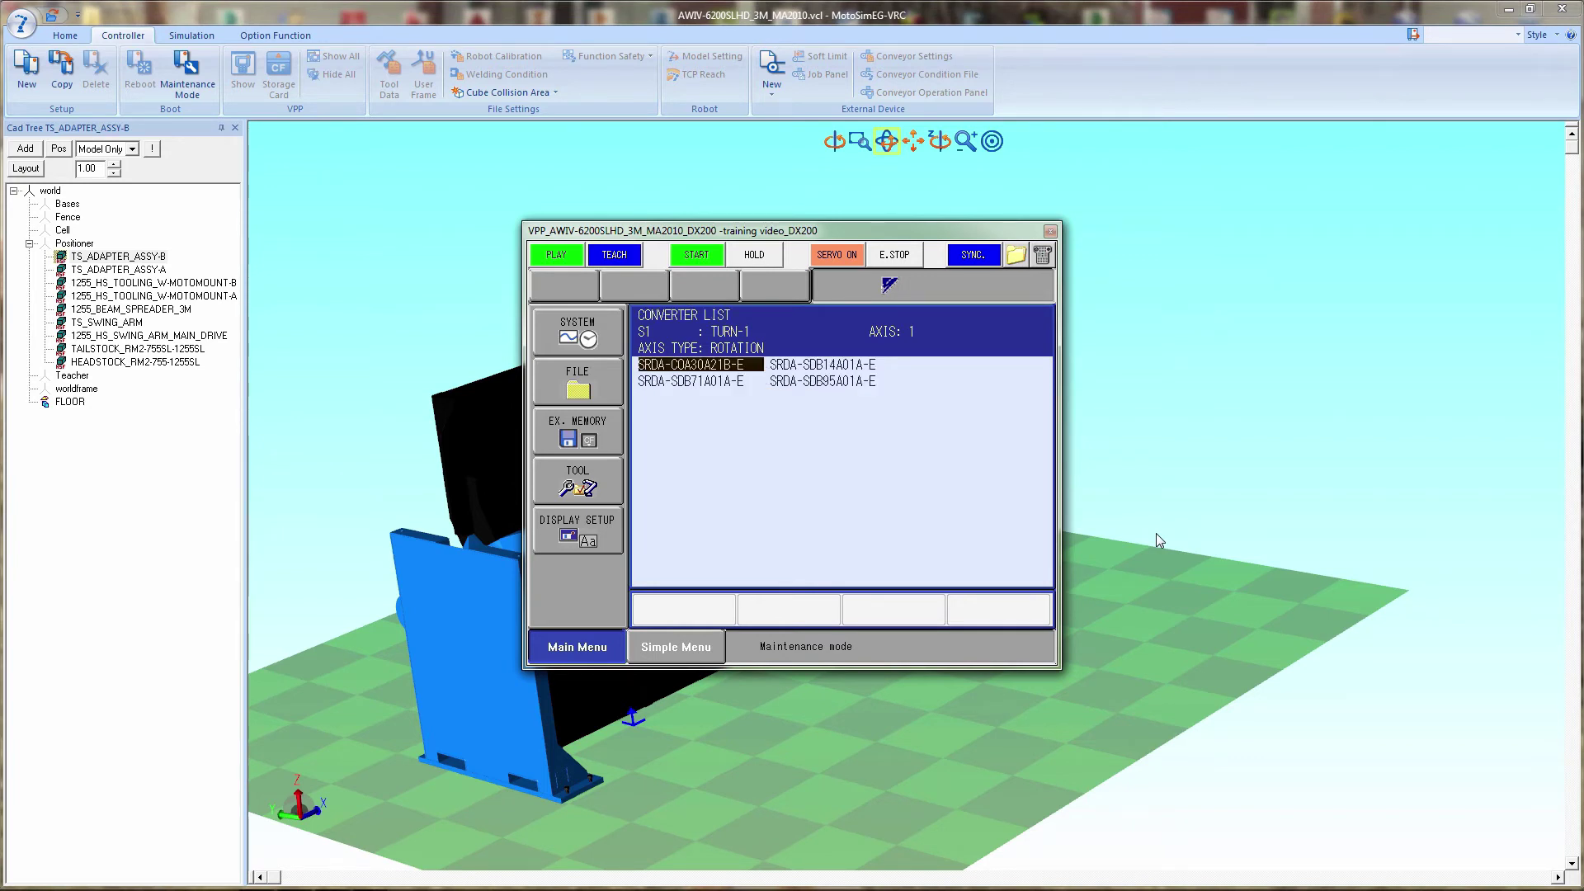
{"action": "key", "text": "Down"}
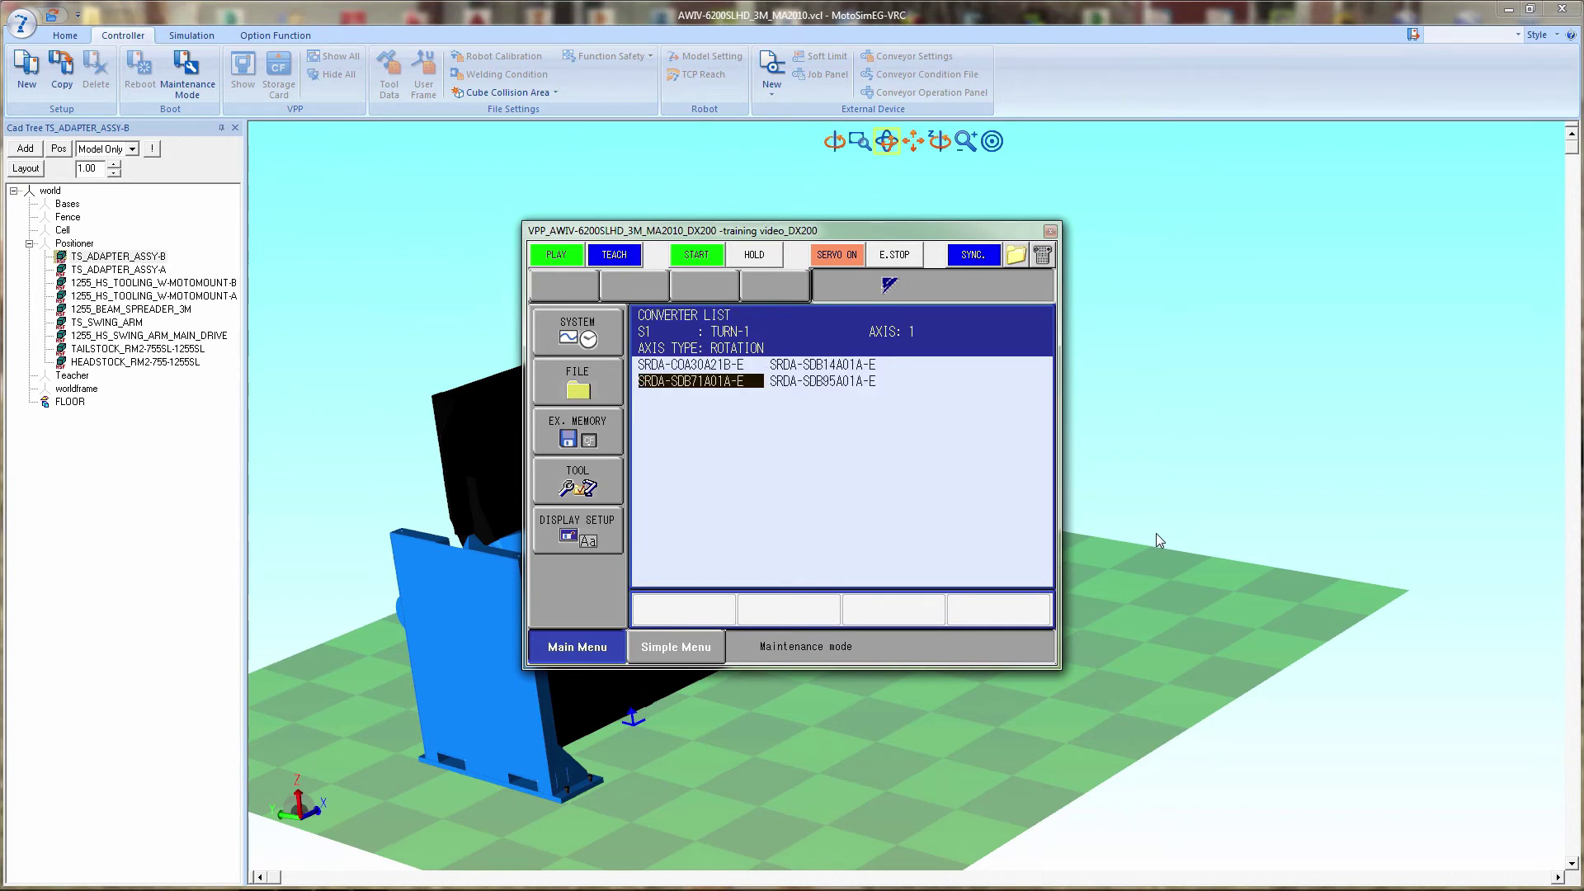
{"action": "key", "text": "Up"}
{"action": "key", "text": "Return"}
Step: Set the maximum speed of the S1 axis motor to 4100 rpm
{"action": "key", "text": "Down"}
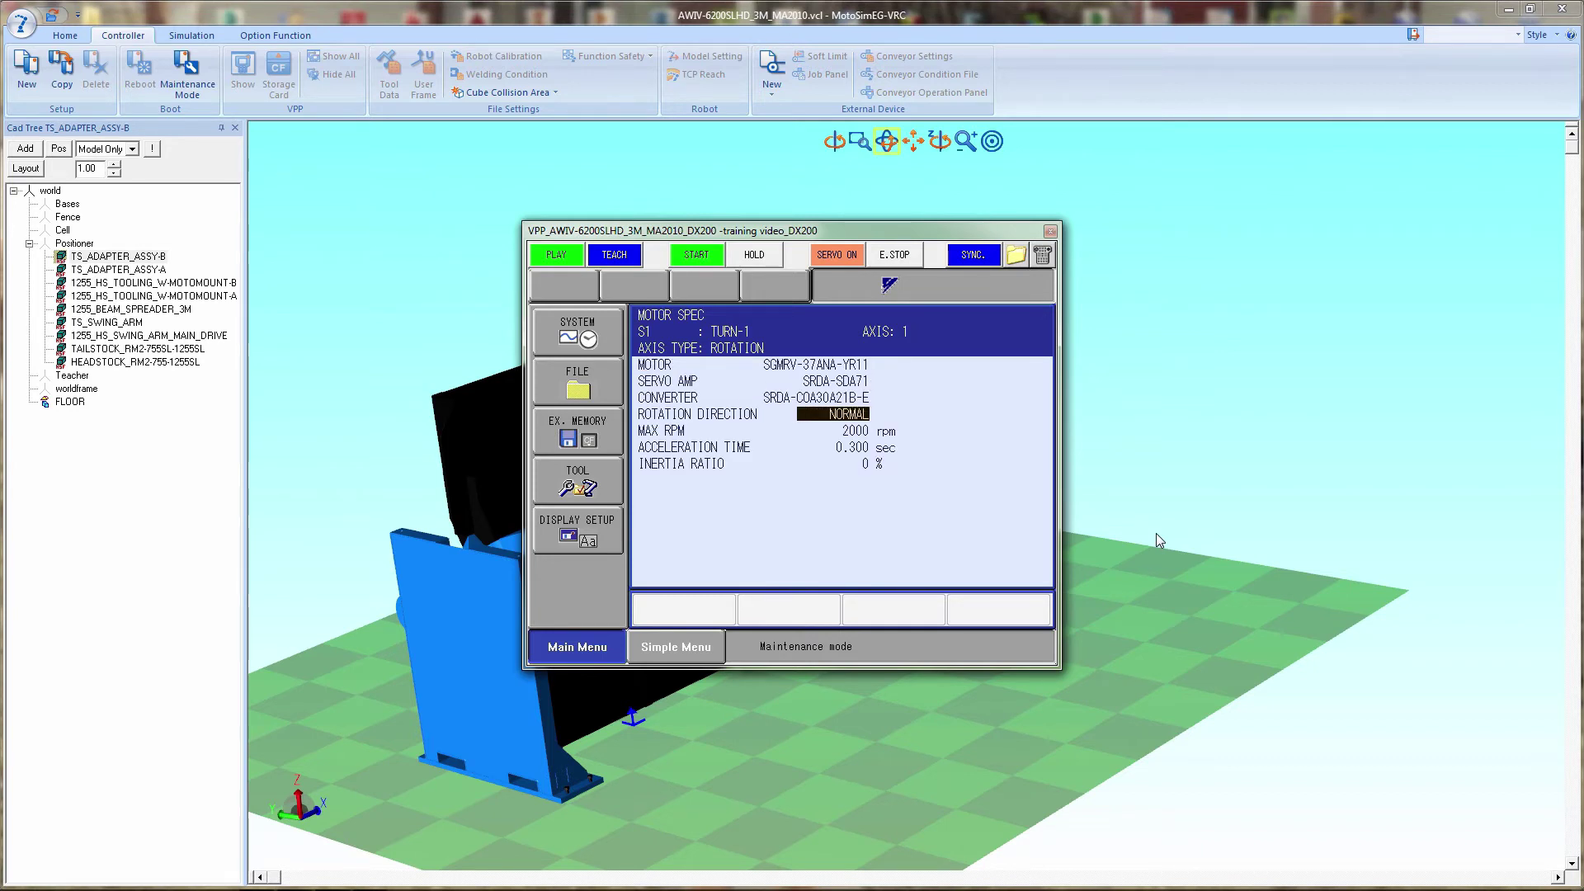
{"action": "key", "text": "Down"}
{"action": "key", "text": "Return"}
{"action": "type", "text": "4100"}
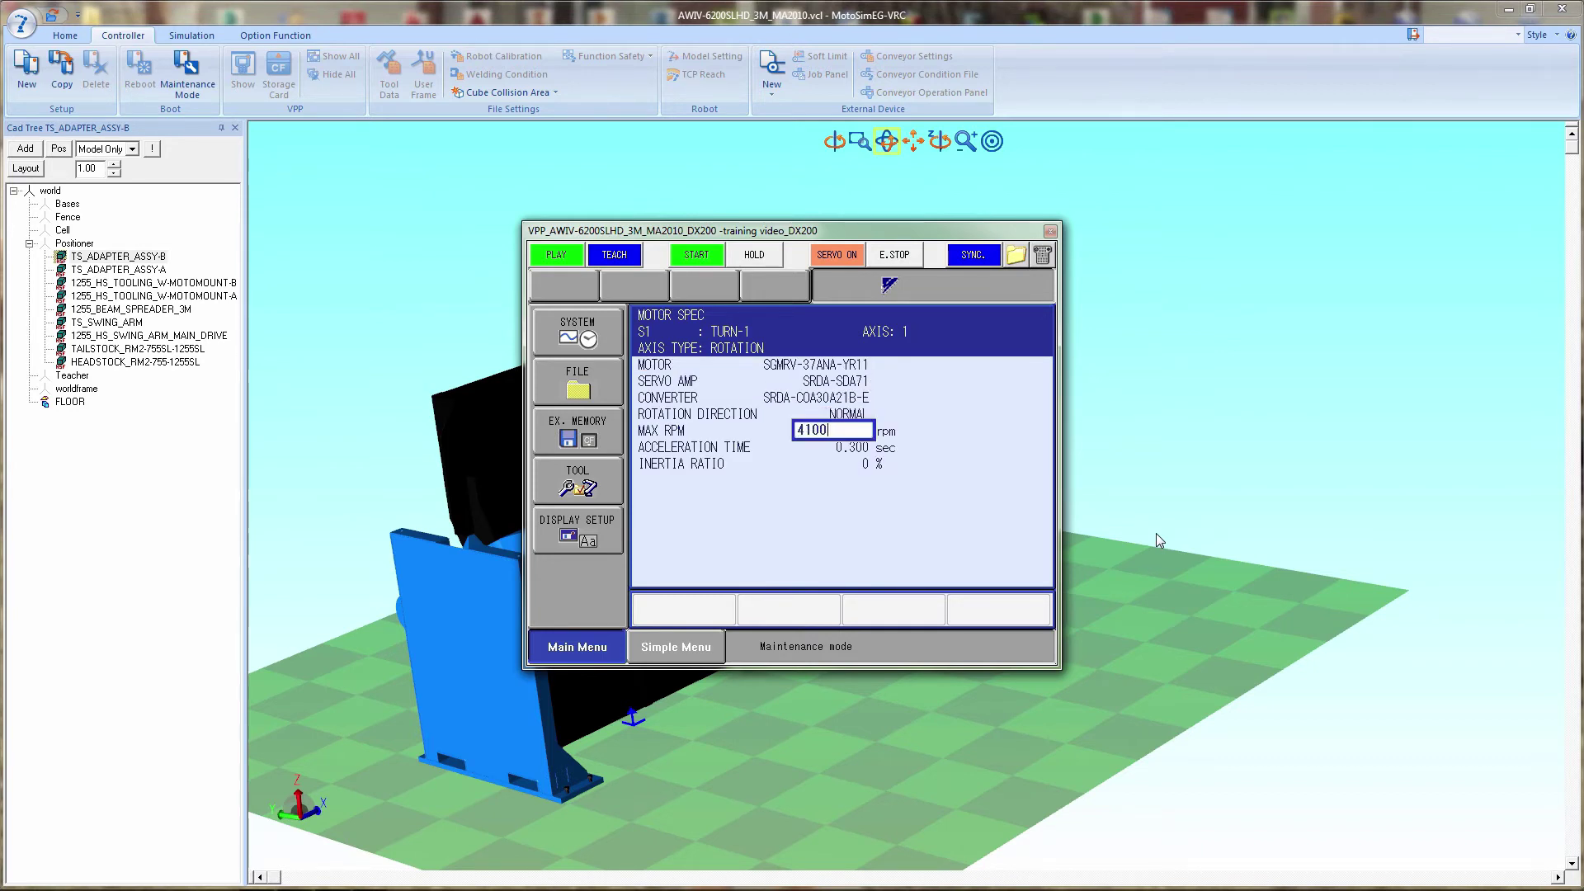
{"action": "key", "text": "Return"}
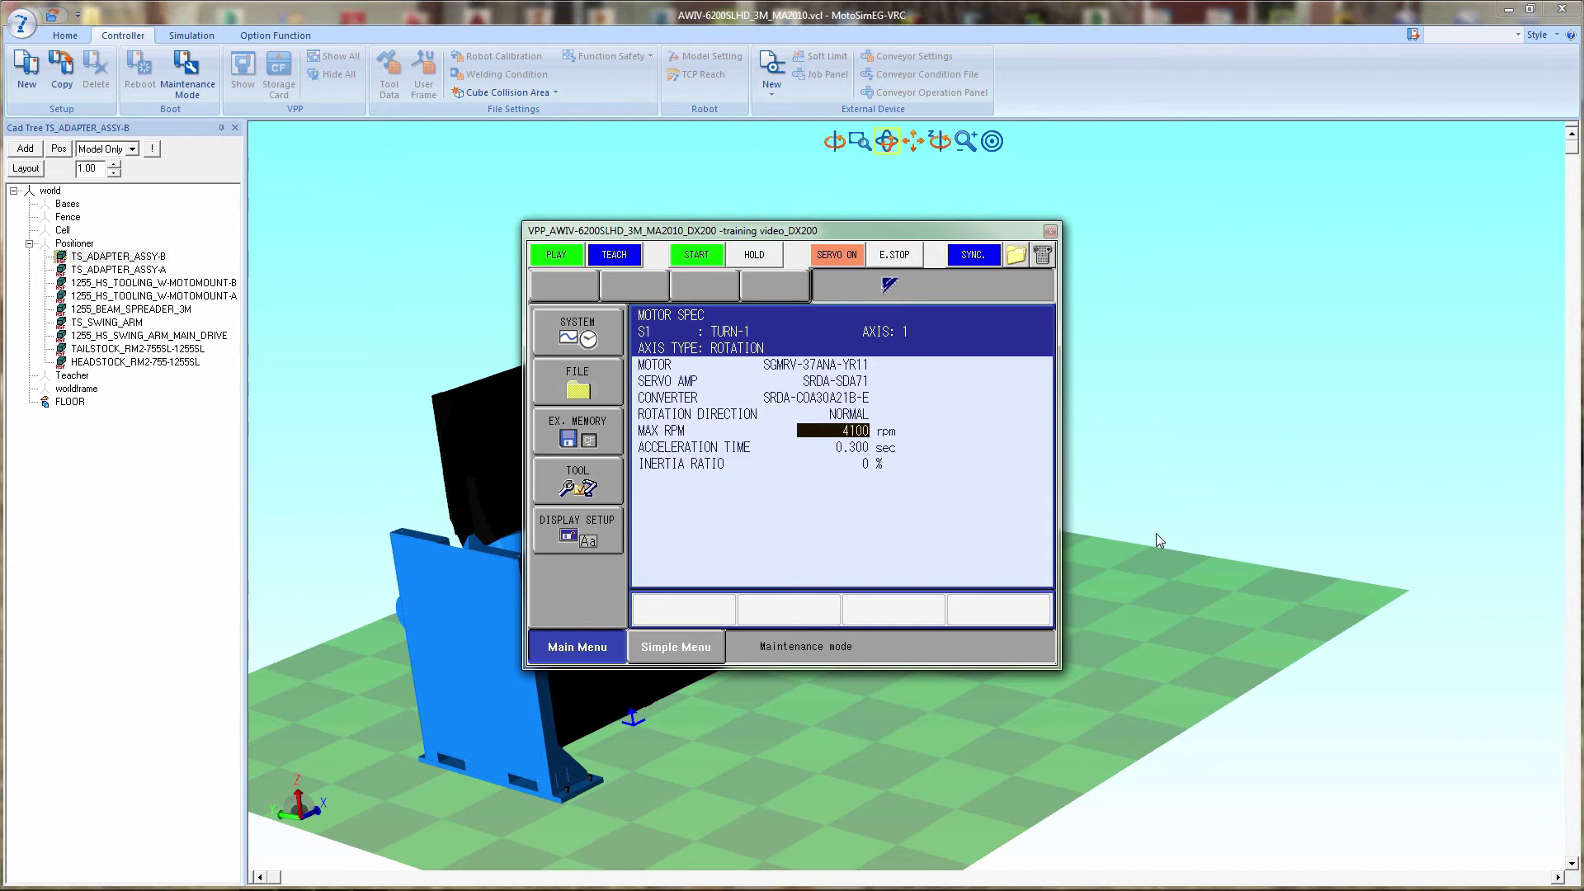
Step: Set the inertia ratio of the S1 axis to 200 % and go on to the S2 motor specification
{"action": "key", "text": "Down"}
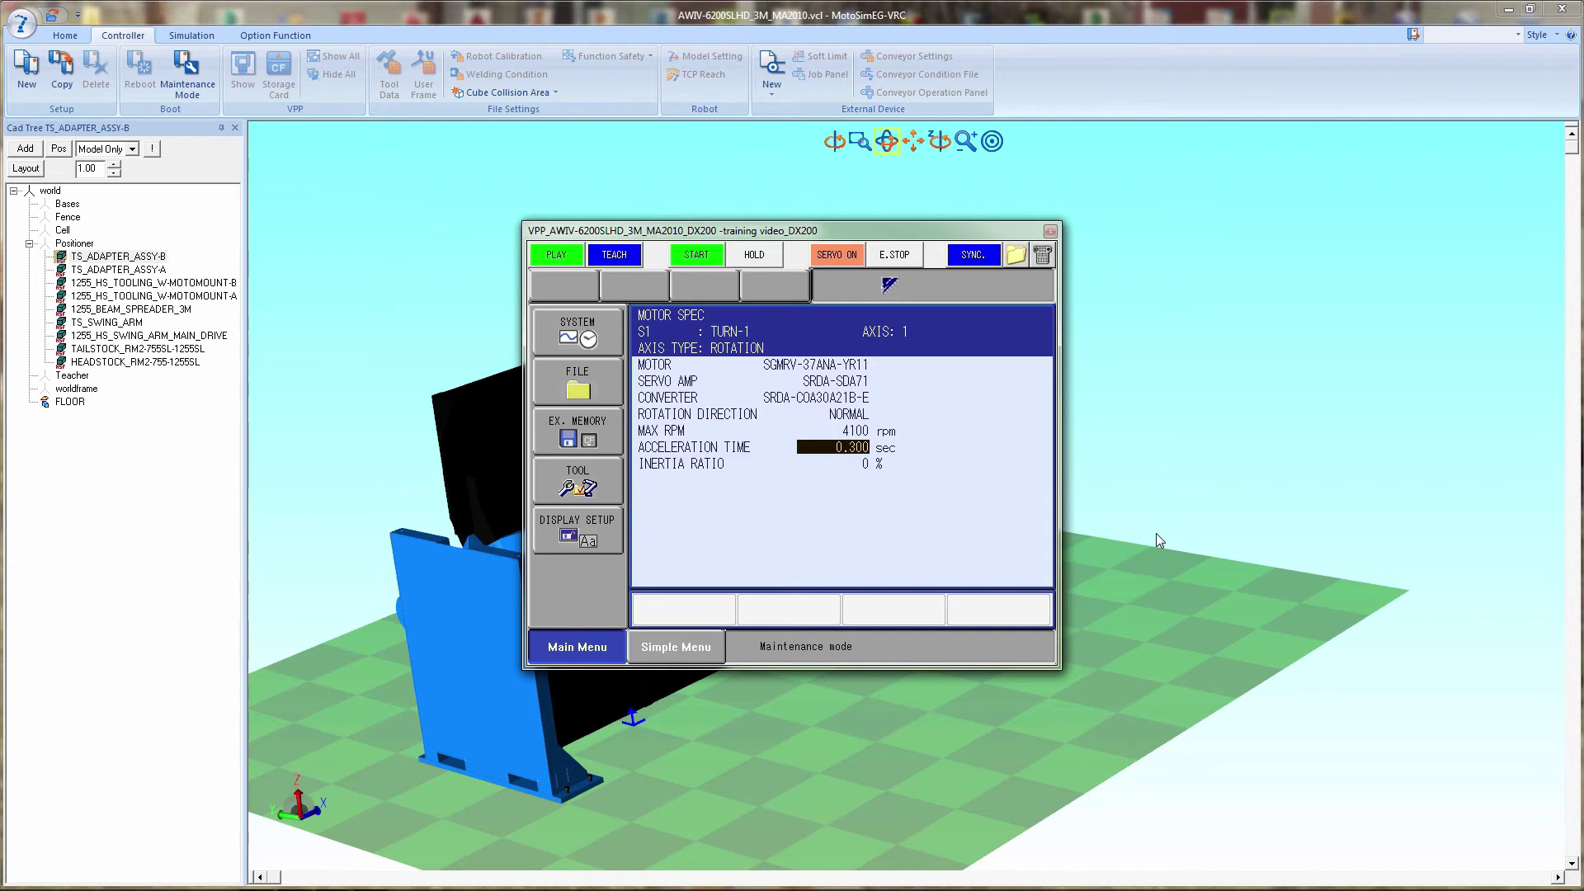
{"action": "key", "text": "Down"}
{"action": "key", "text": "Return"}
{"action": "type", "text": "200"}
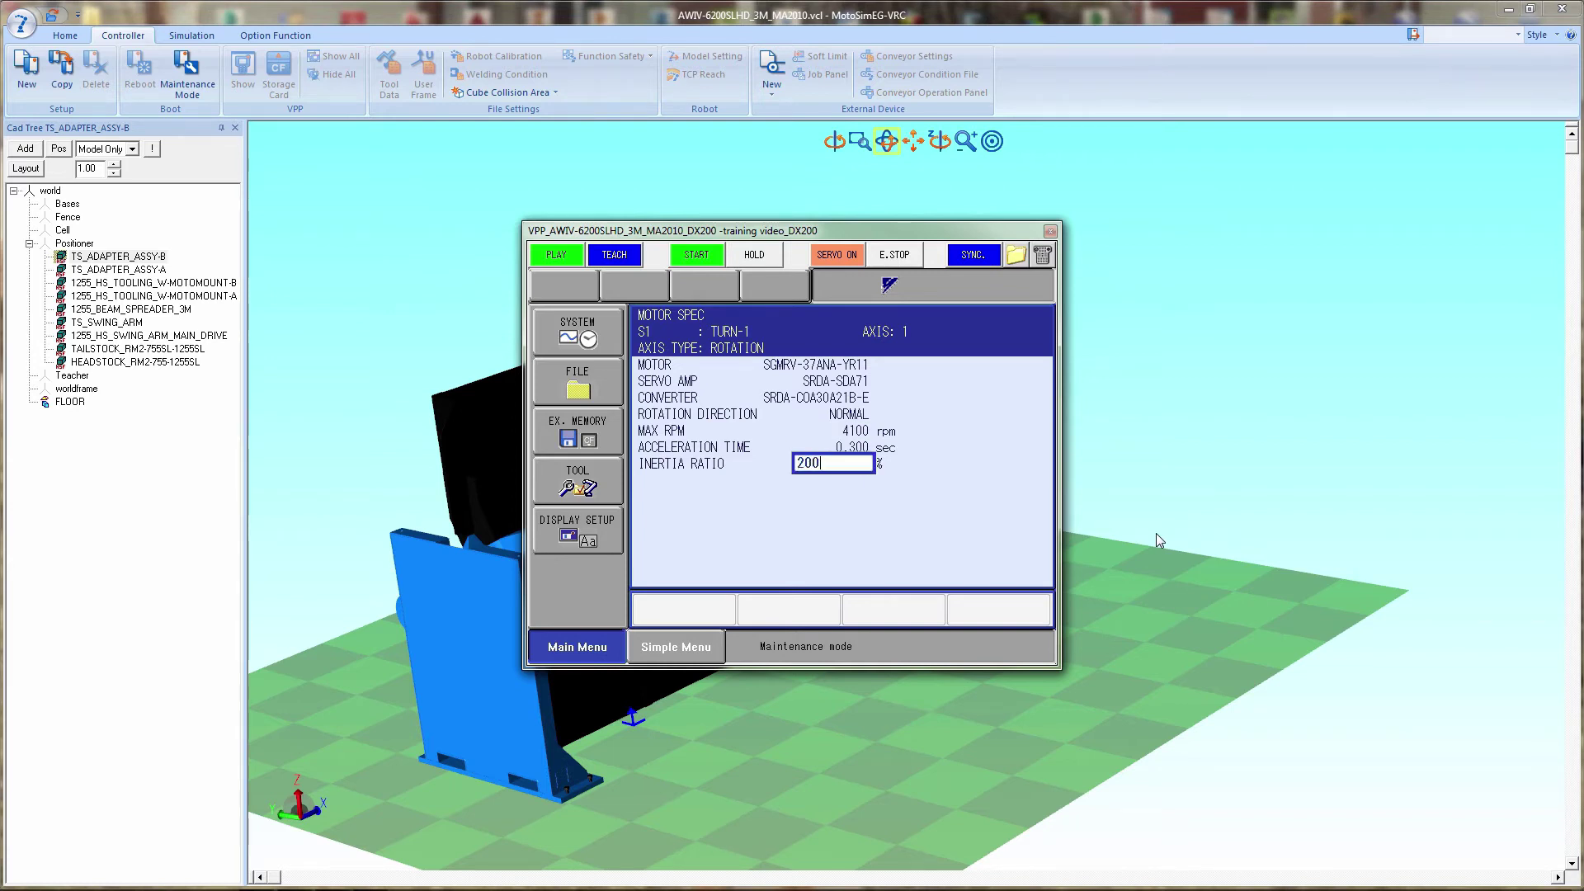
{"action": "key", "text": "Return"}
{"action": "key", "text": "Page_Down"}
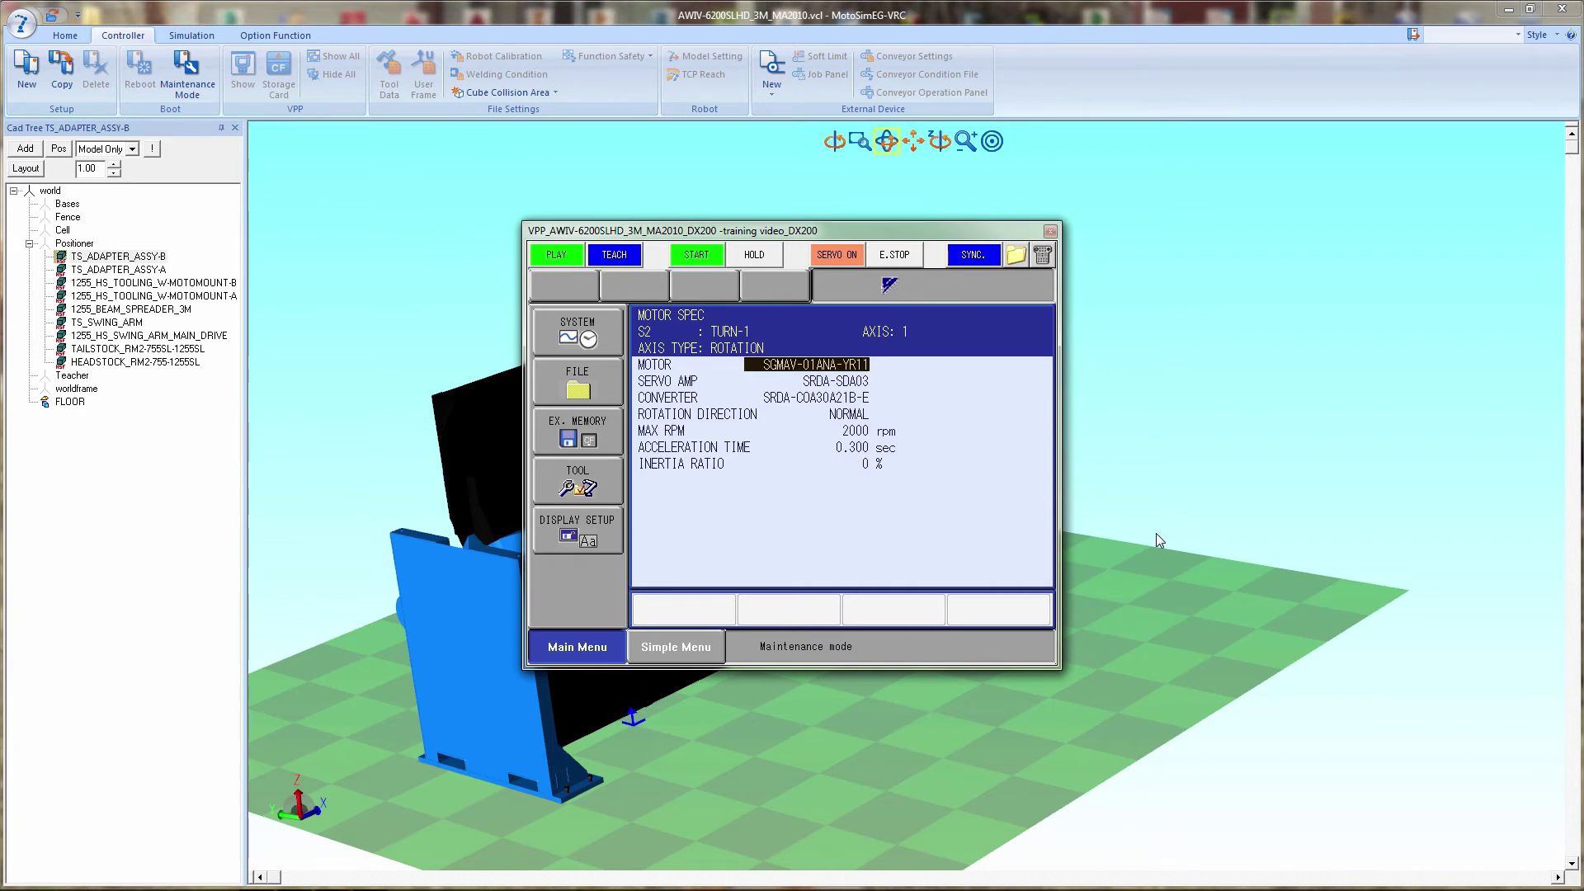
Step: Open the SGMR* family in the motor list for the S2 axis
{"action": "key", "text": "Return"}
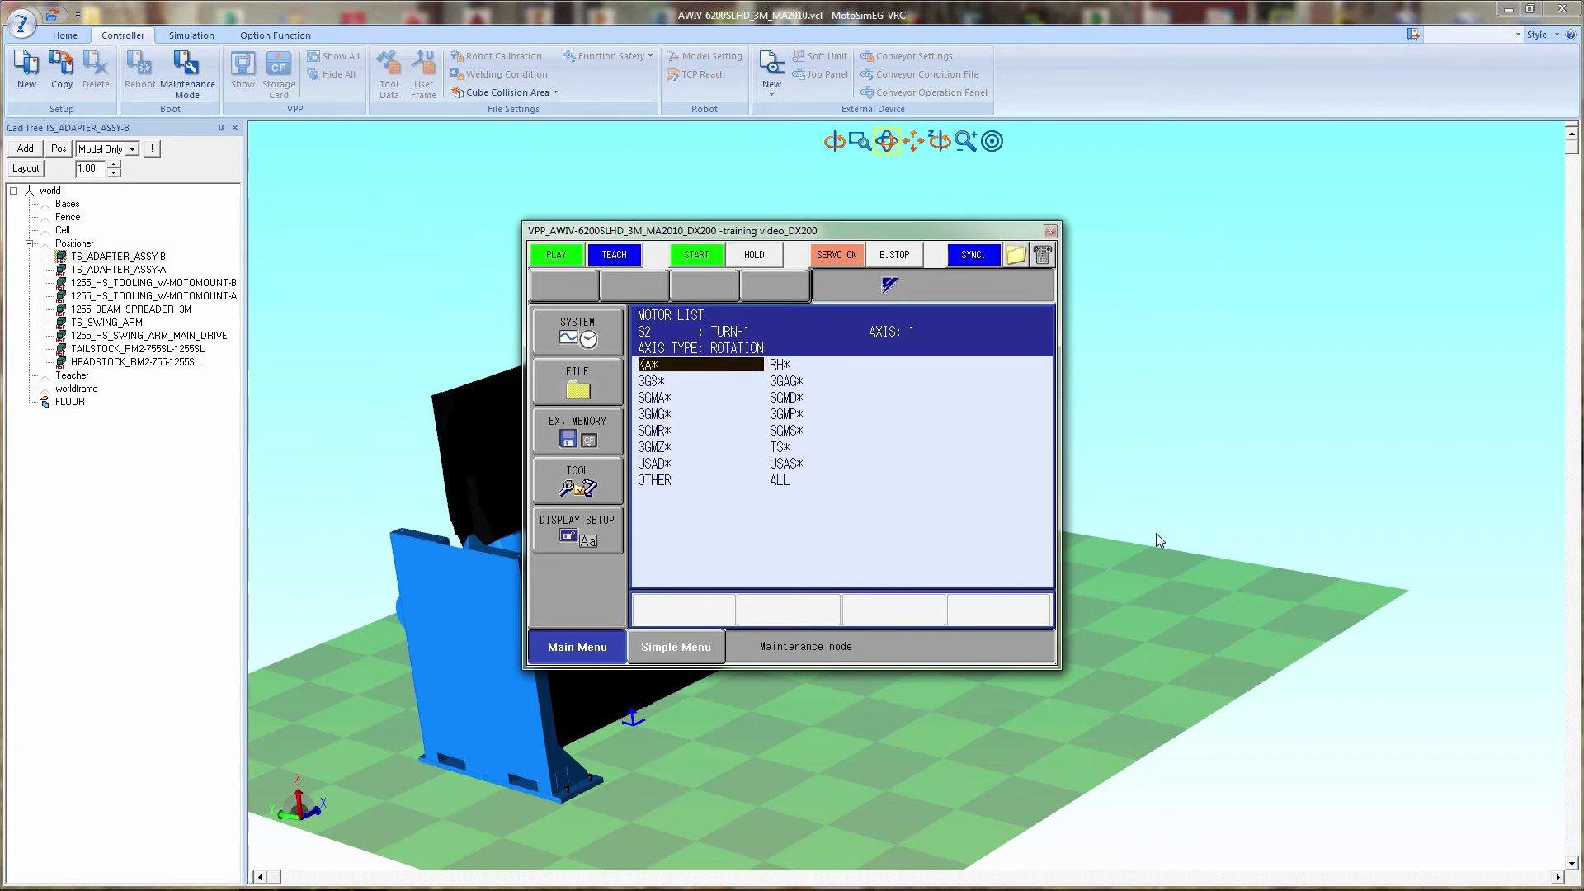
{"action": "key", "text": "Down"}
{"action": "key", "text": "Down"}
{"action": "key", "text": "Down"}
{"action": "key", "text": "Down"}
{"action": "key", "text": "Down"}
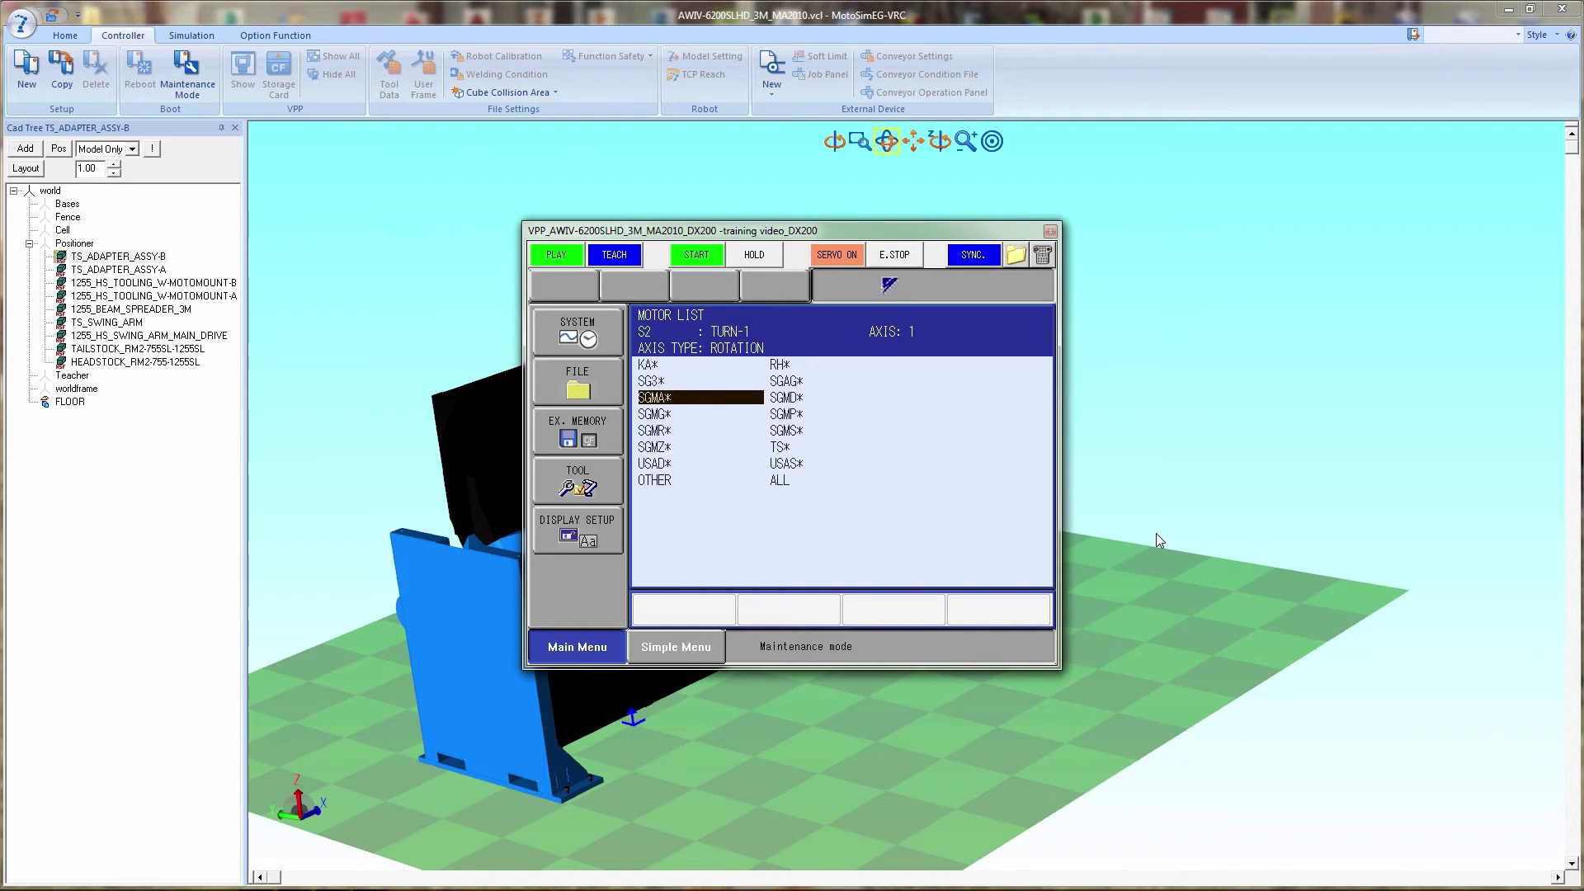
{"action": "key", "text": "Up"}
{"action": "key", "text": "Return"}
Step: Choose the SGMRV-37ANA-YR11 motor for the S2 axis motor specification
{"action": "key", "text": "Down"}
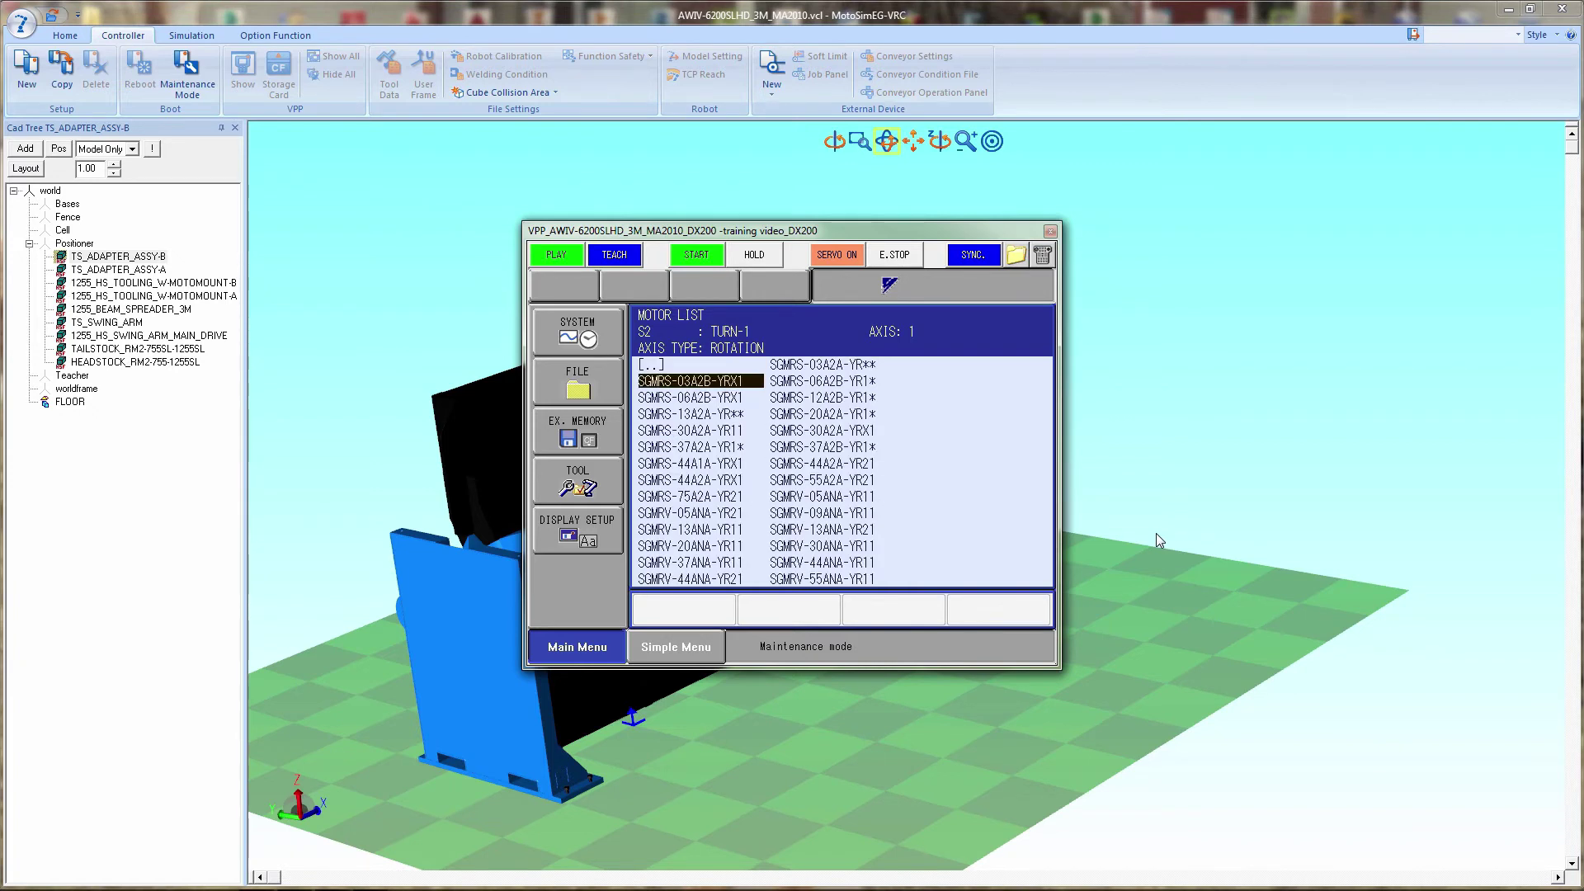
{"action": "key", "text": "Down"}
{"action": "key", "text": "Down"}
{"action": "key", "text": "Down"}
{"action": "key", "text": "Down"}
{"action": "key", "text": "Down"}
{"action": "key", "text": "Down"}
{"action": "key", "text": "Down"}
{"action": "key", "text": "Down"}
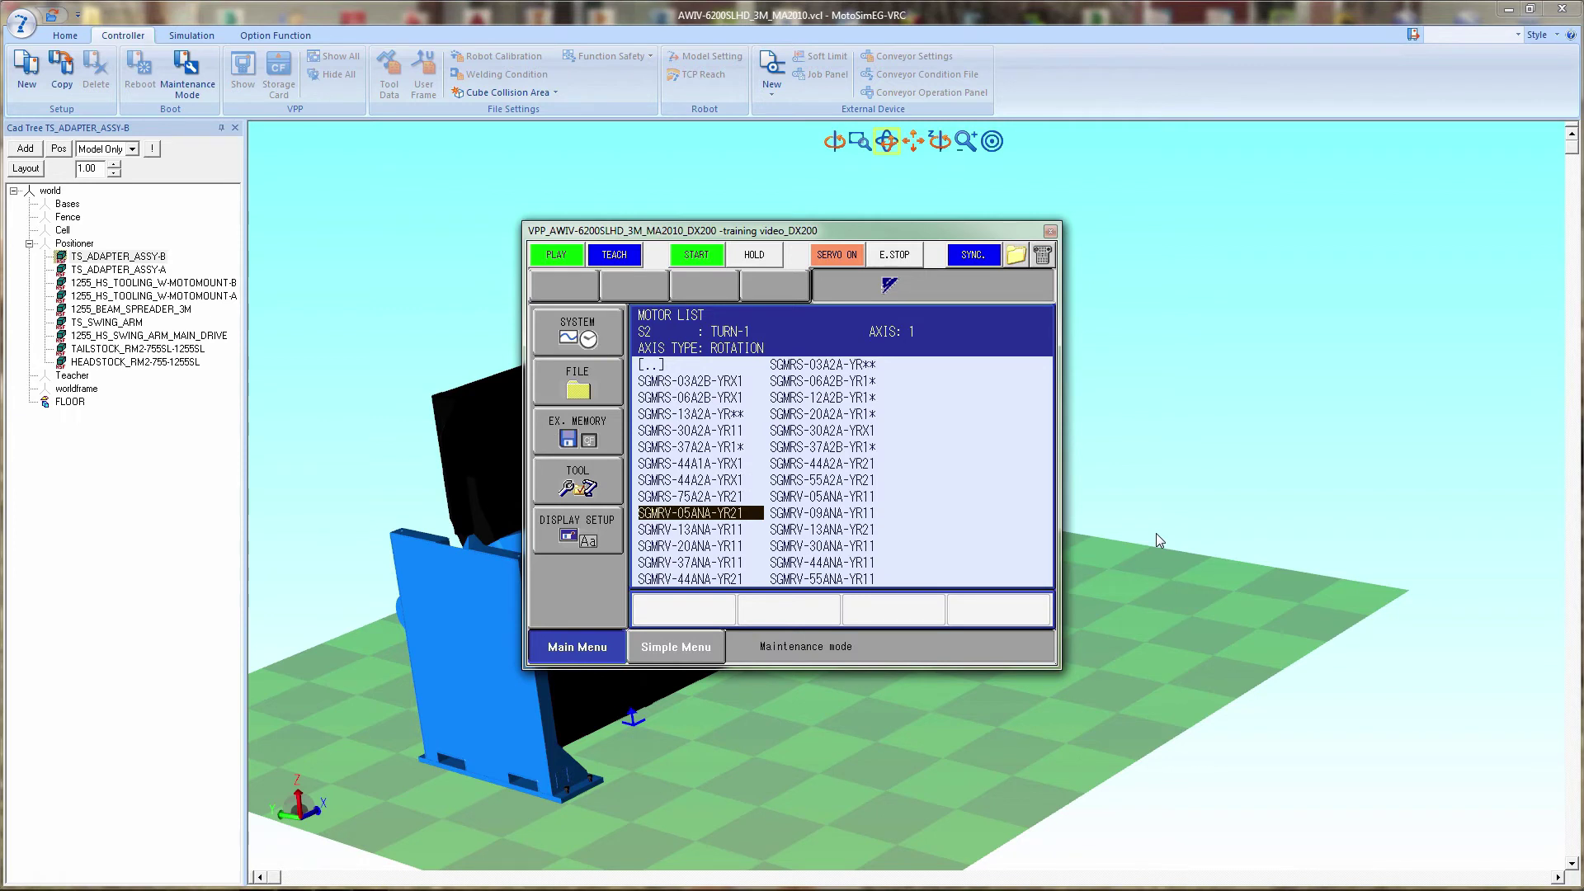
{"action": "key", "text": "Right"}
{"action": "key", "text": "Down"}
{"action": "key", "text": "Down"}
{"action": "key", "text": "Down"}
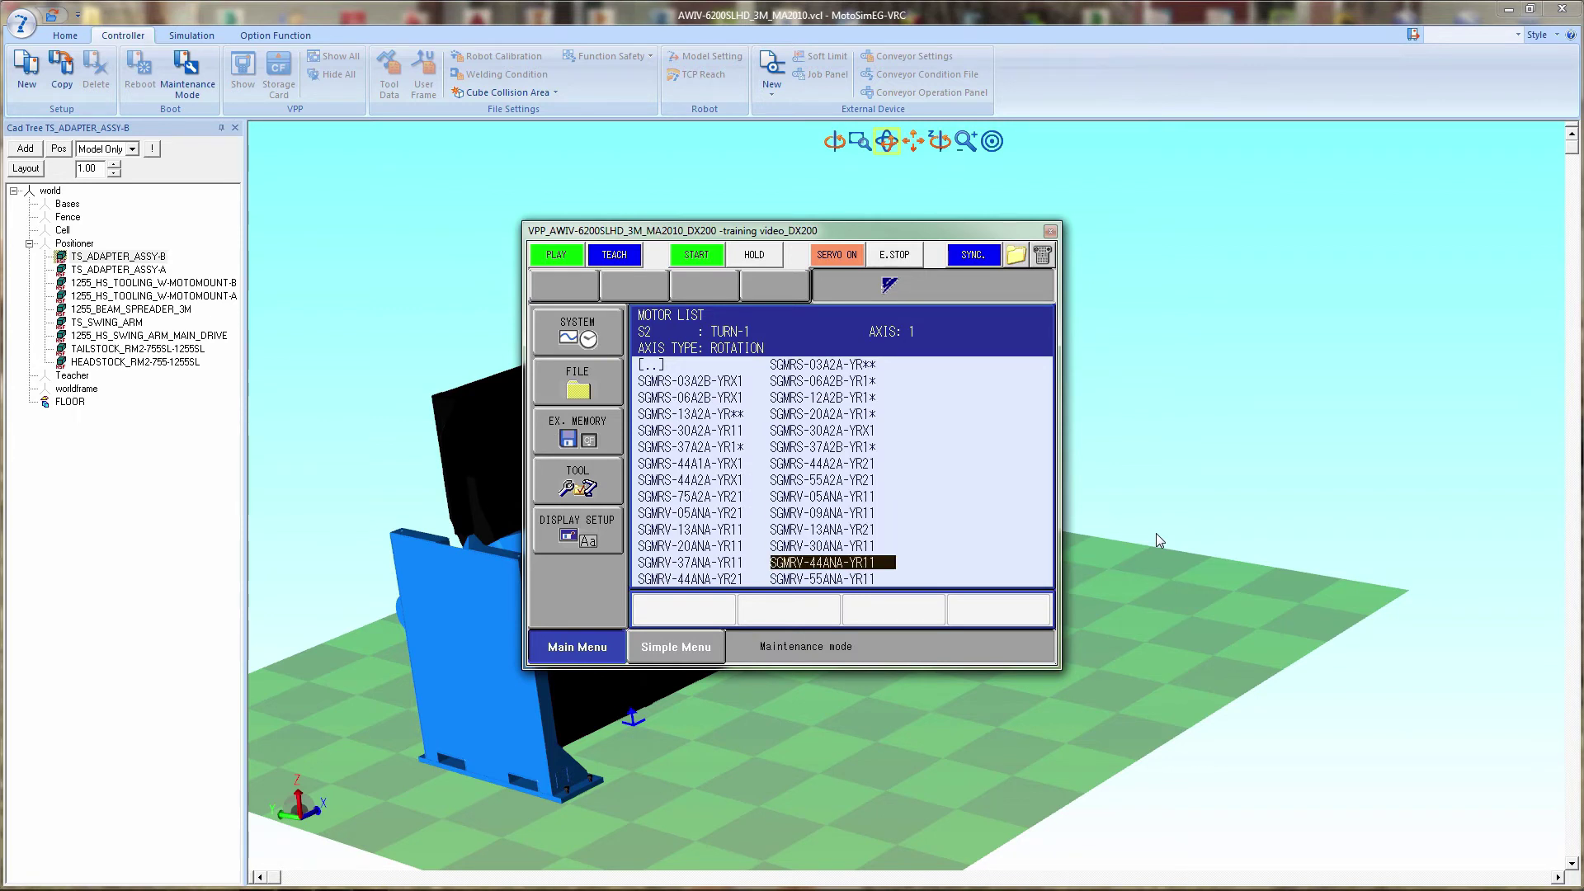
{"action": "key", "text": "Down"}
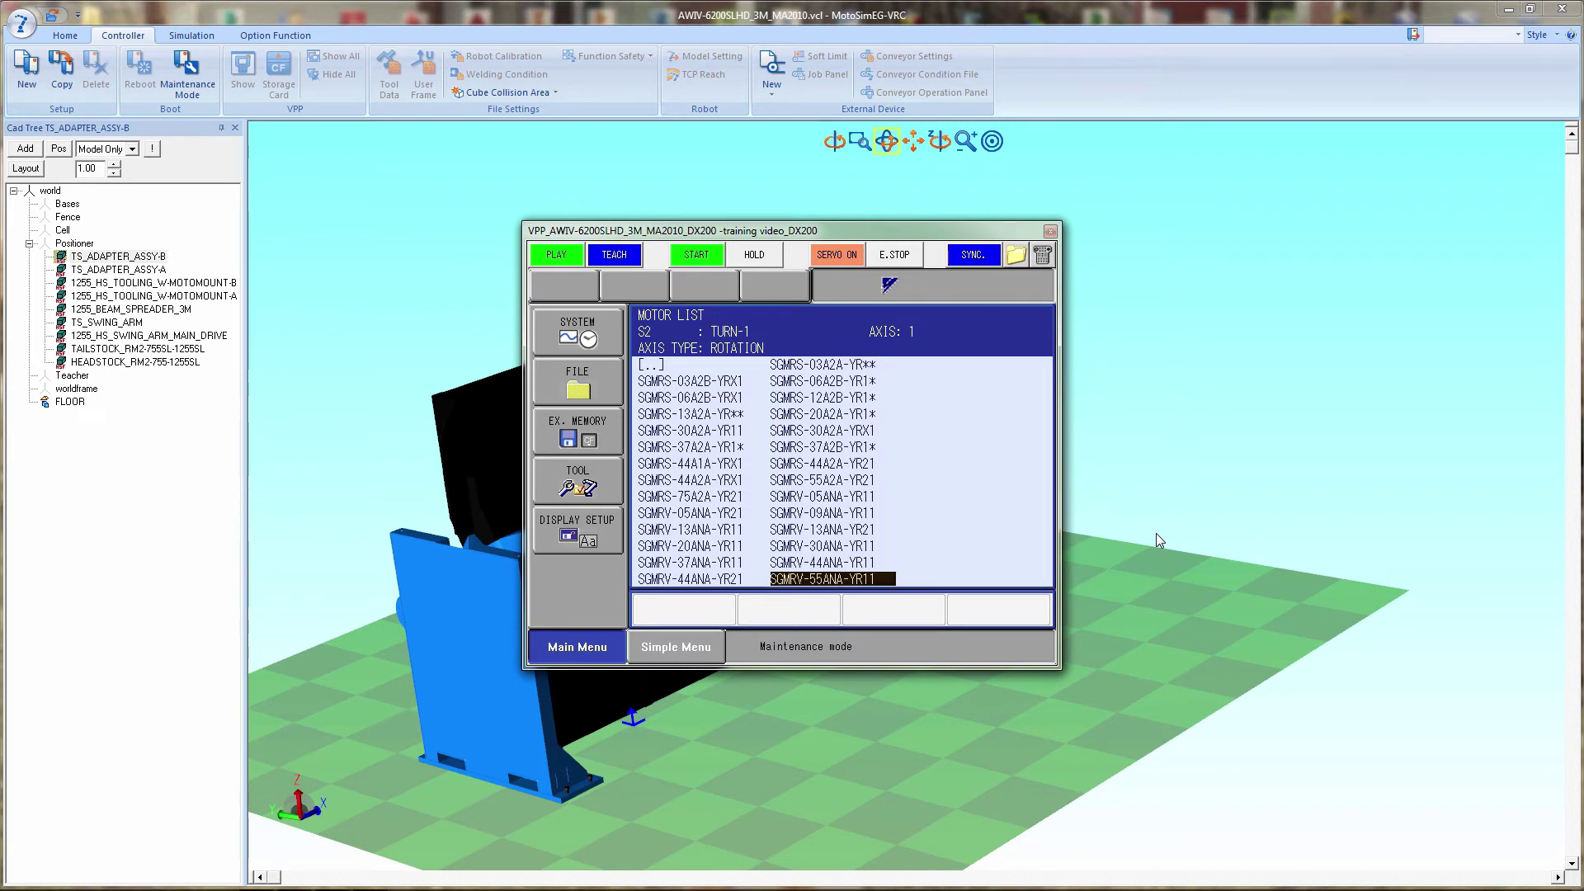
{"action": "key", "text": "Down"}
{"action": "key", "text": "Up"}
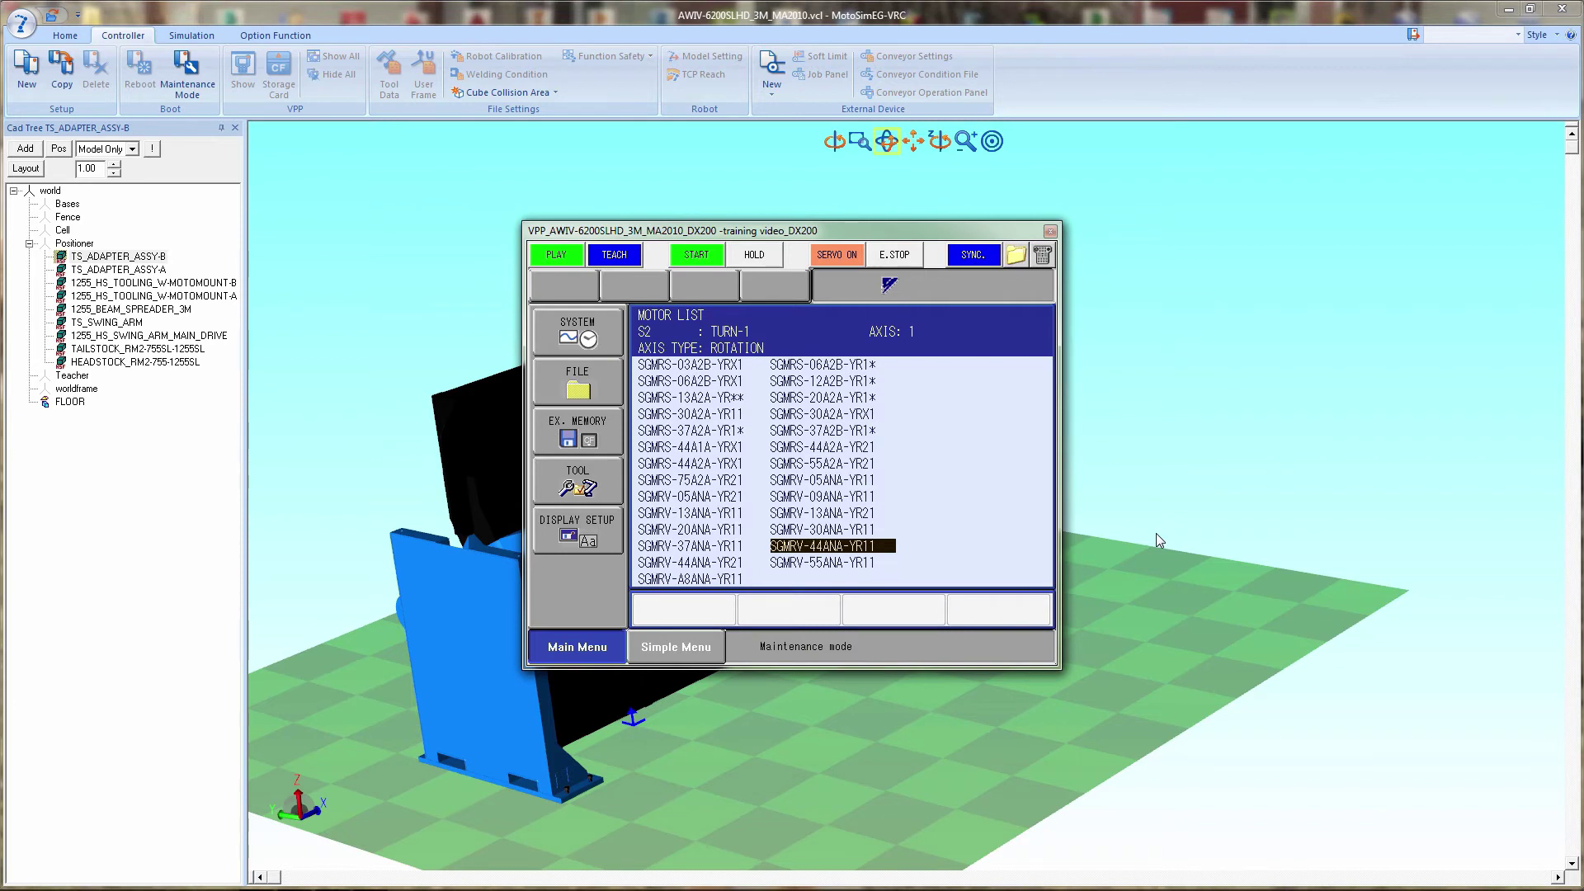
{"action": "key", "text": "Left"}
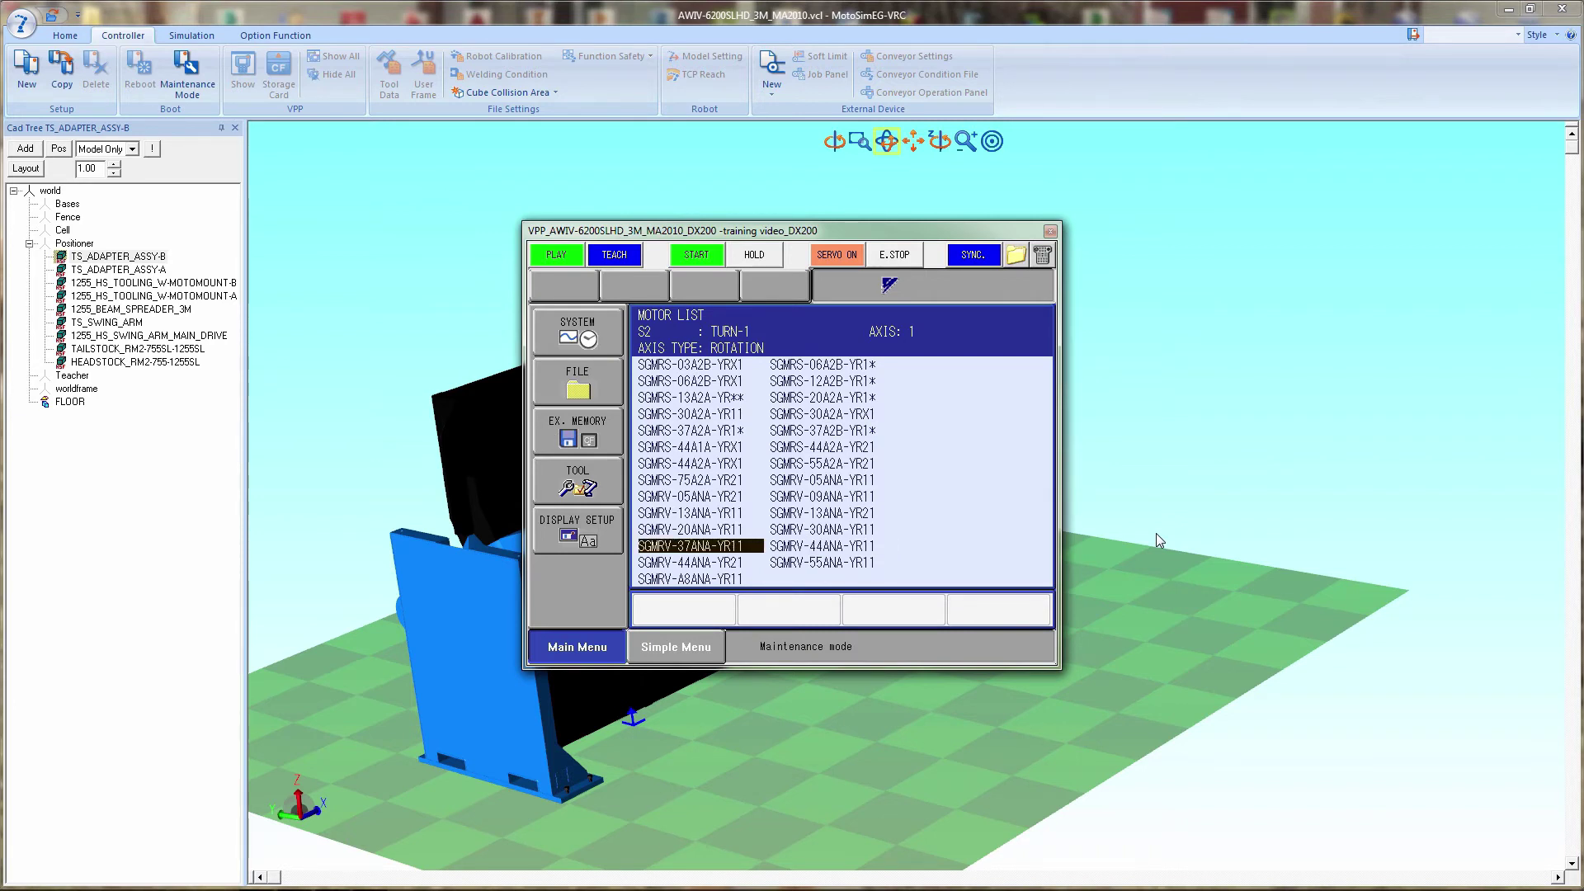
{"action": "key", "text": "Return"}
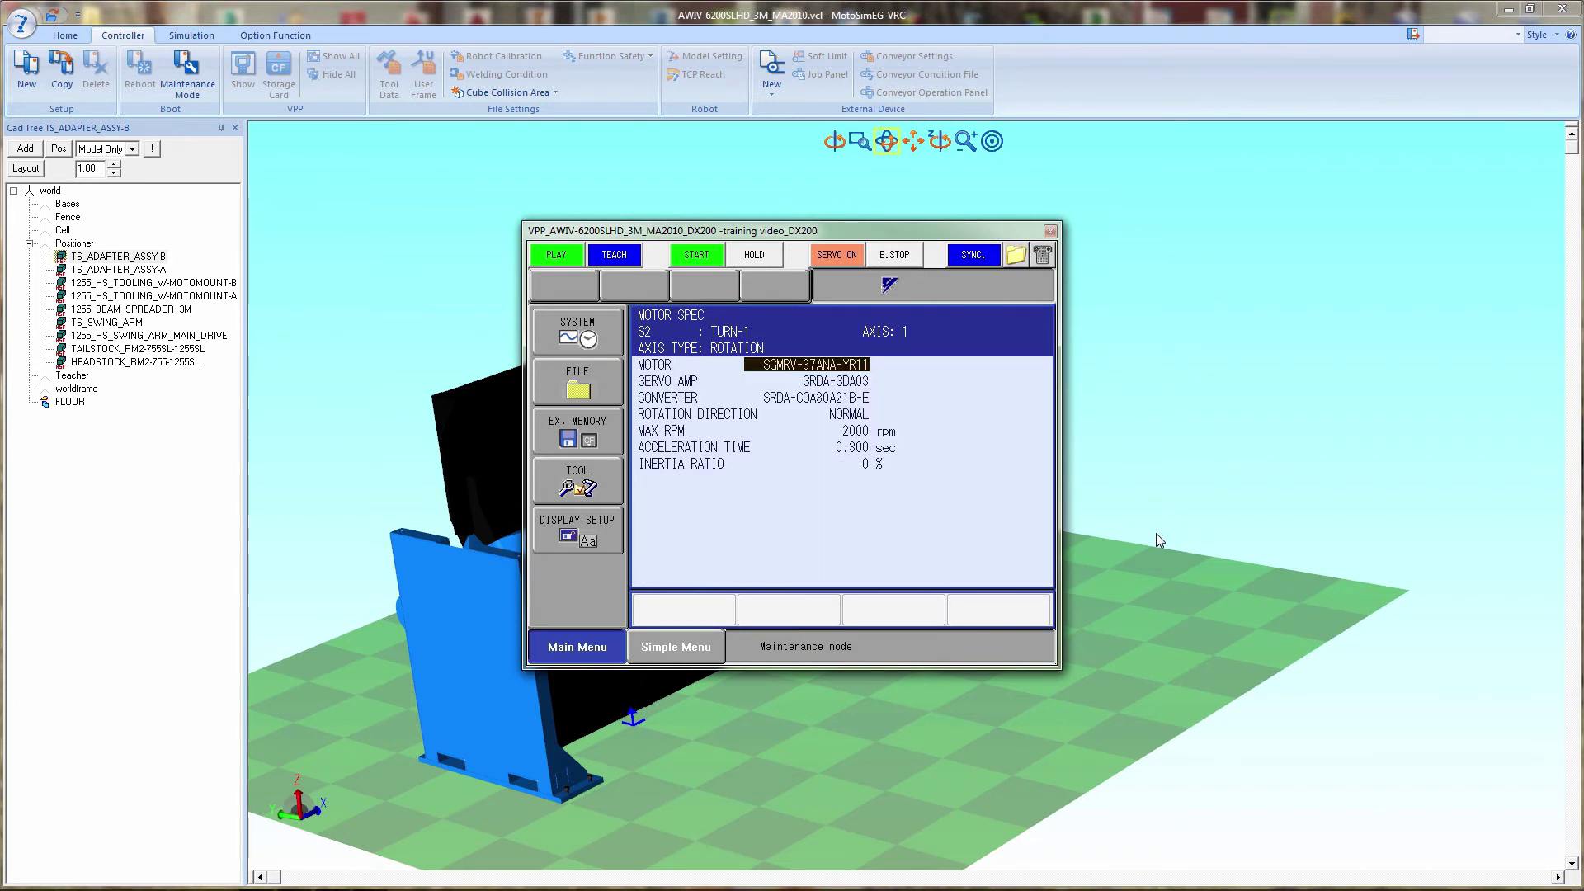
Step: Set the servo amplifier of the S2 axis to SRDA-SDA71
{"action": "key", "text": "Down"}
{"action": "key", "text": "Return"}
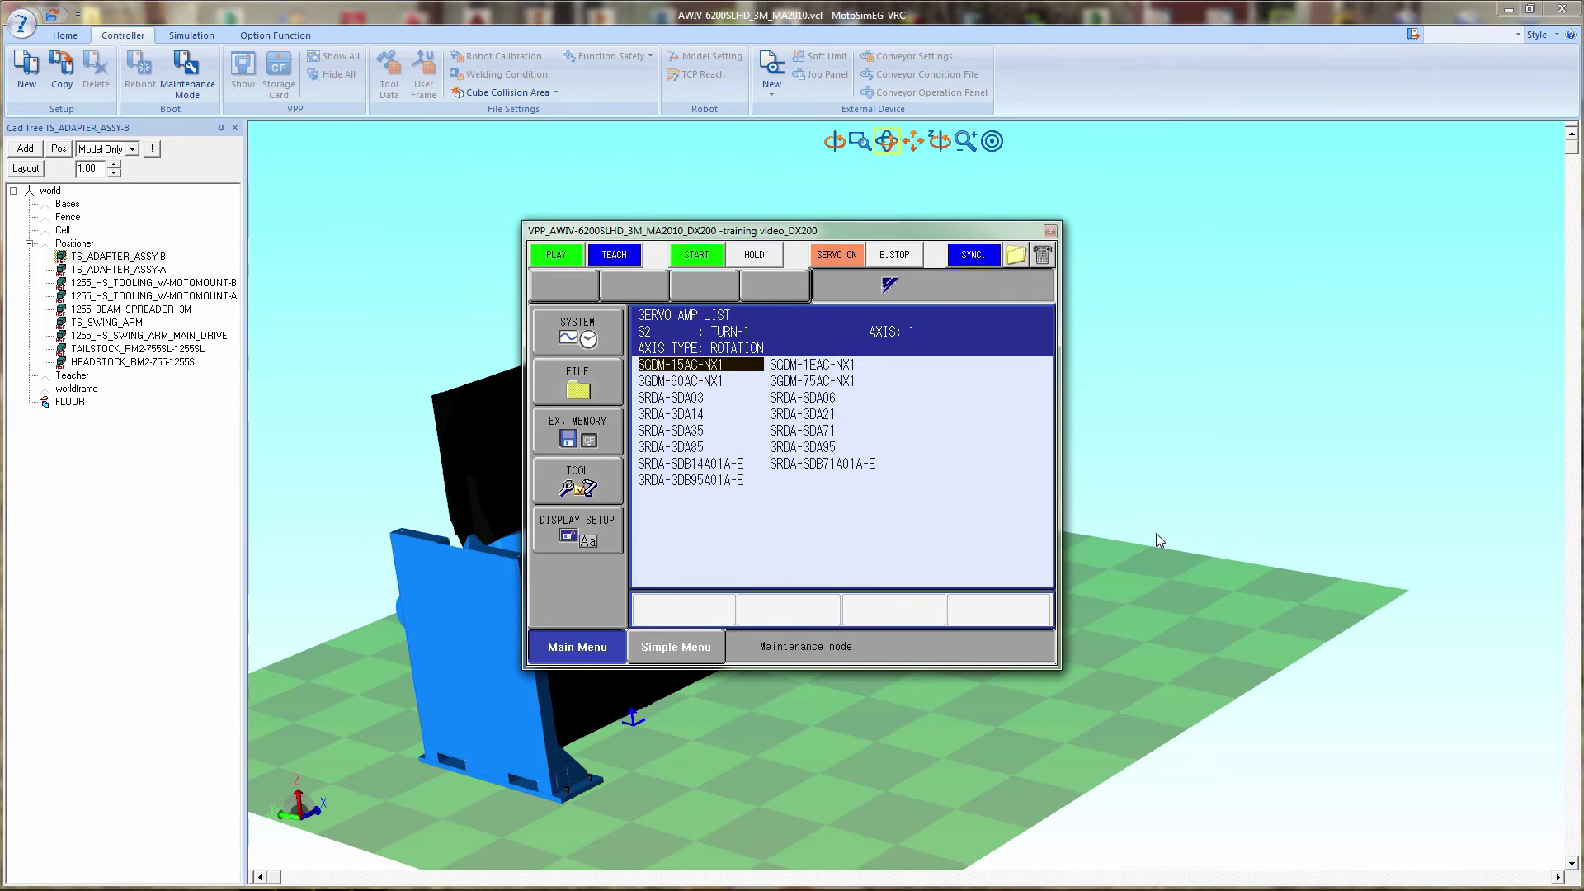
{"action": "key", "text": "Right"}
{"action": "key", "text": "Down"}
{"action": "key", "text": "Down"}
{"action": "key", "text": "Down"}
{"action": "key", "text": "Down"}
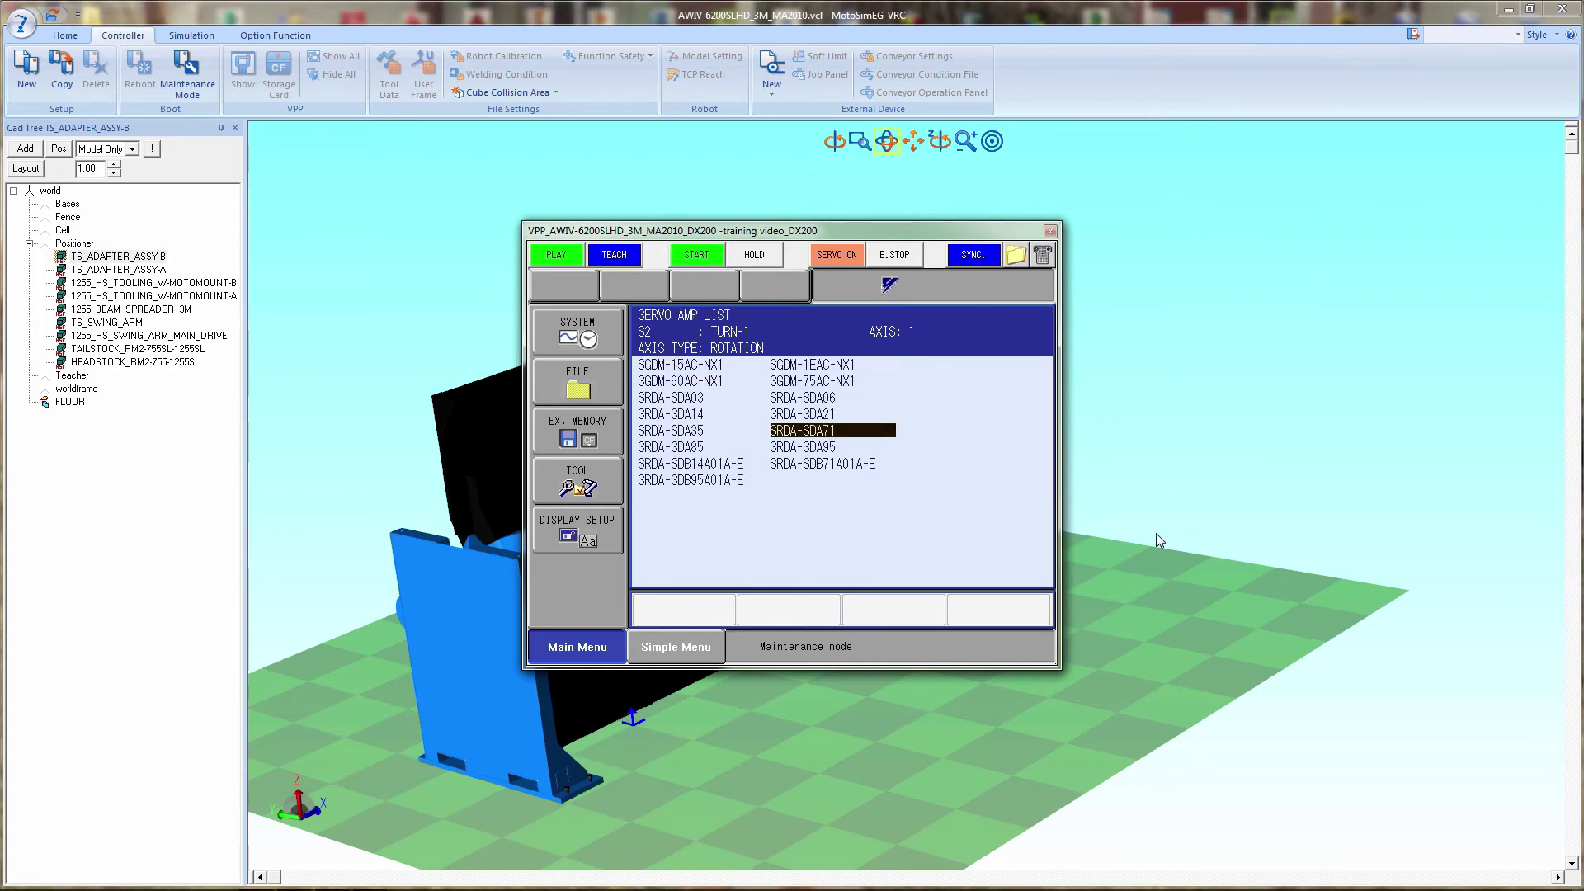
{"action": "key", "text": "Return"}
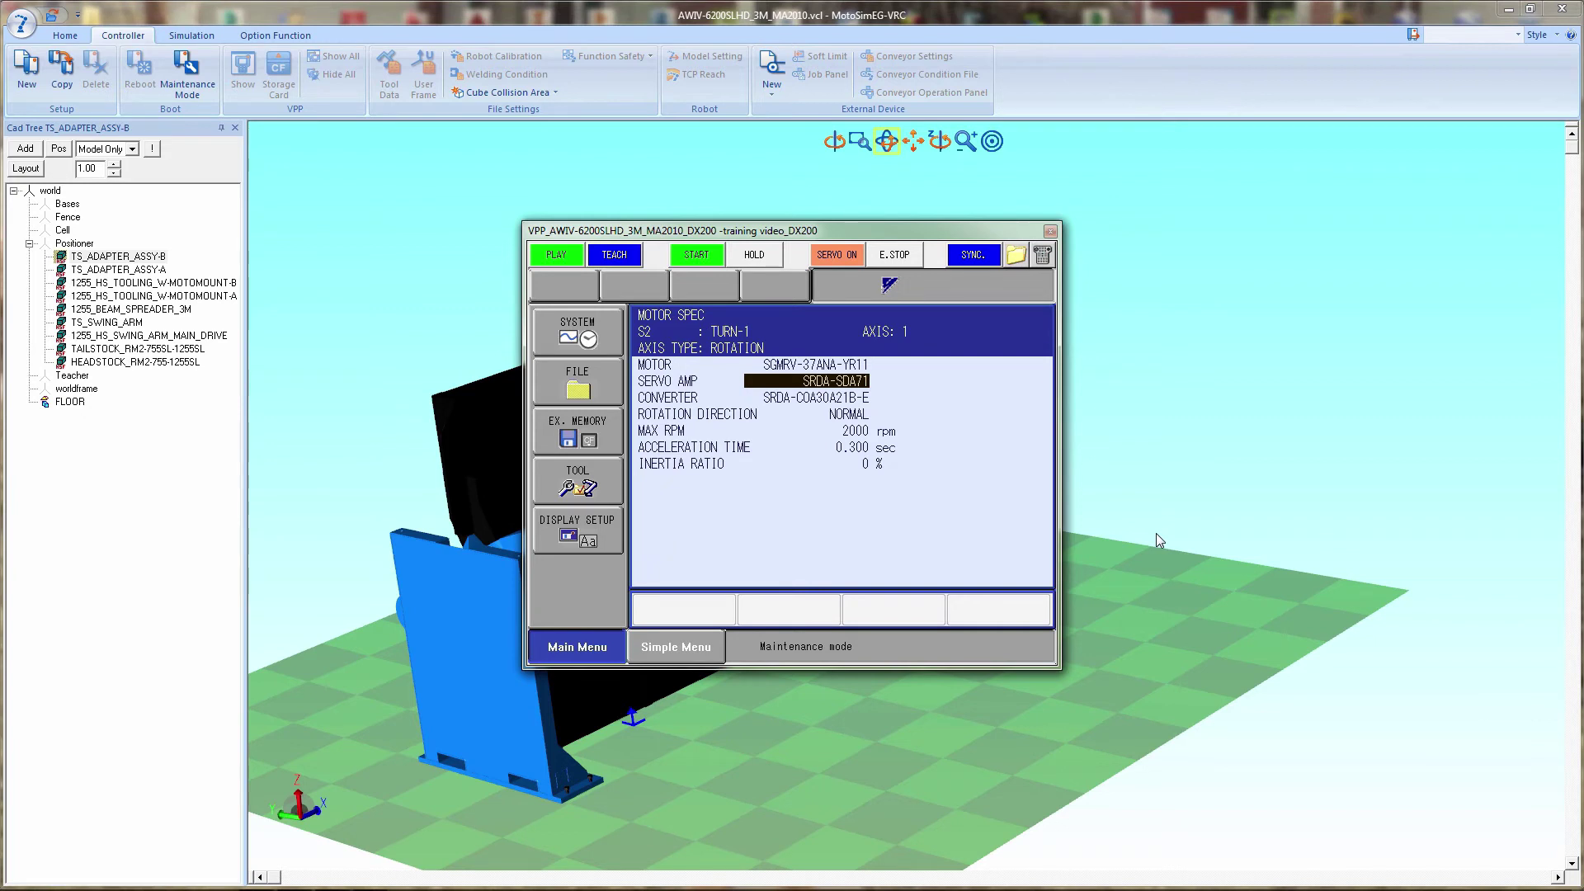
Step: Choose SRDA-COA30A21B-E as the converter in the S2 axis motor specification
{"action": "key", "text": "Down"}
{"action": "key", "text": "Return"}
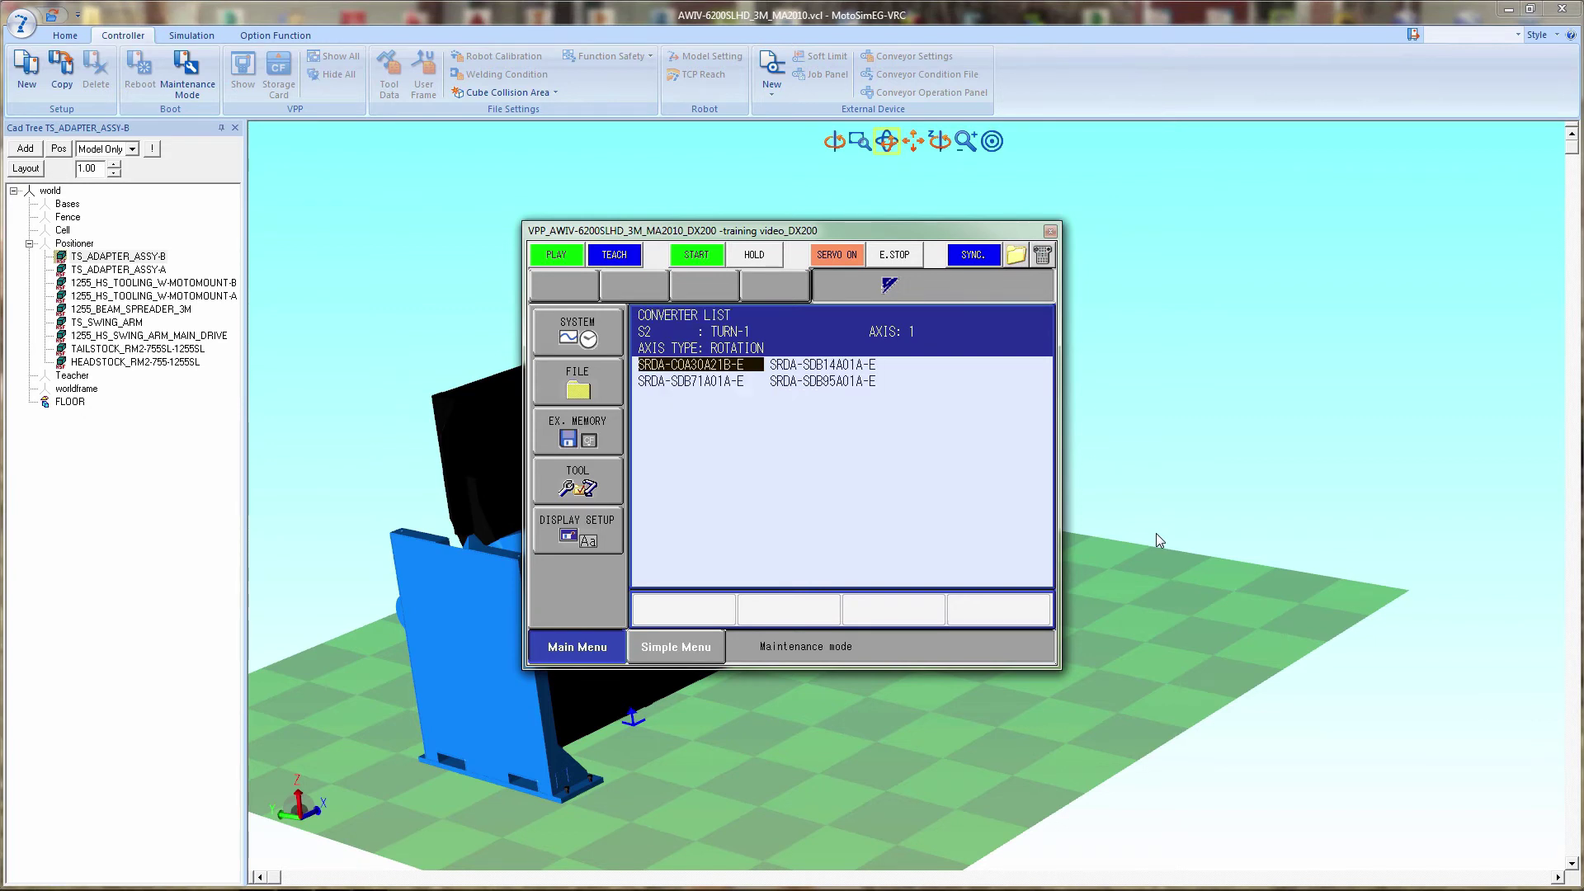
{"action": "key", "text": "Return"}
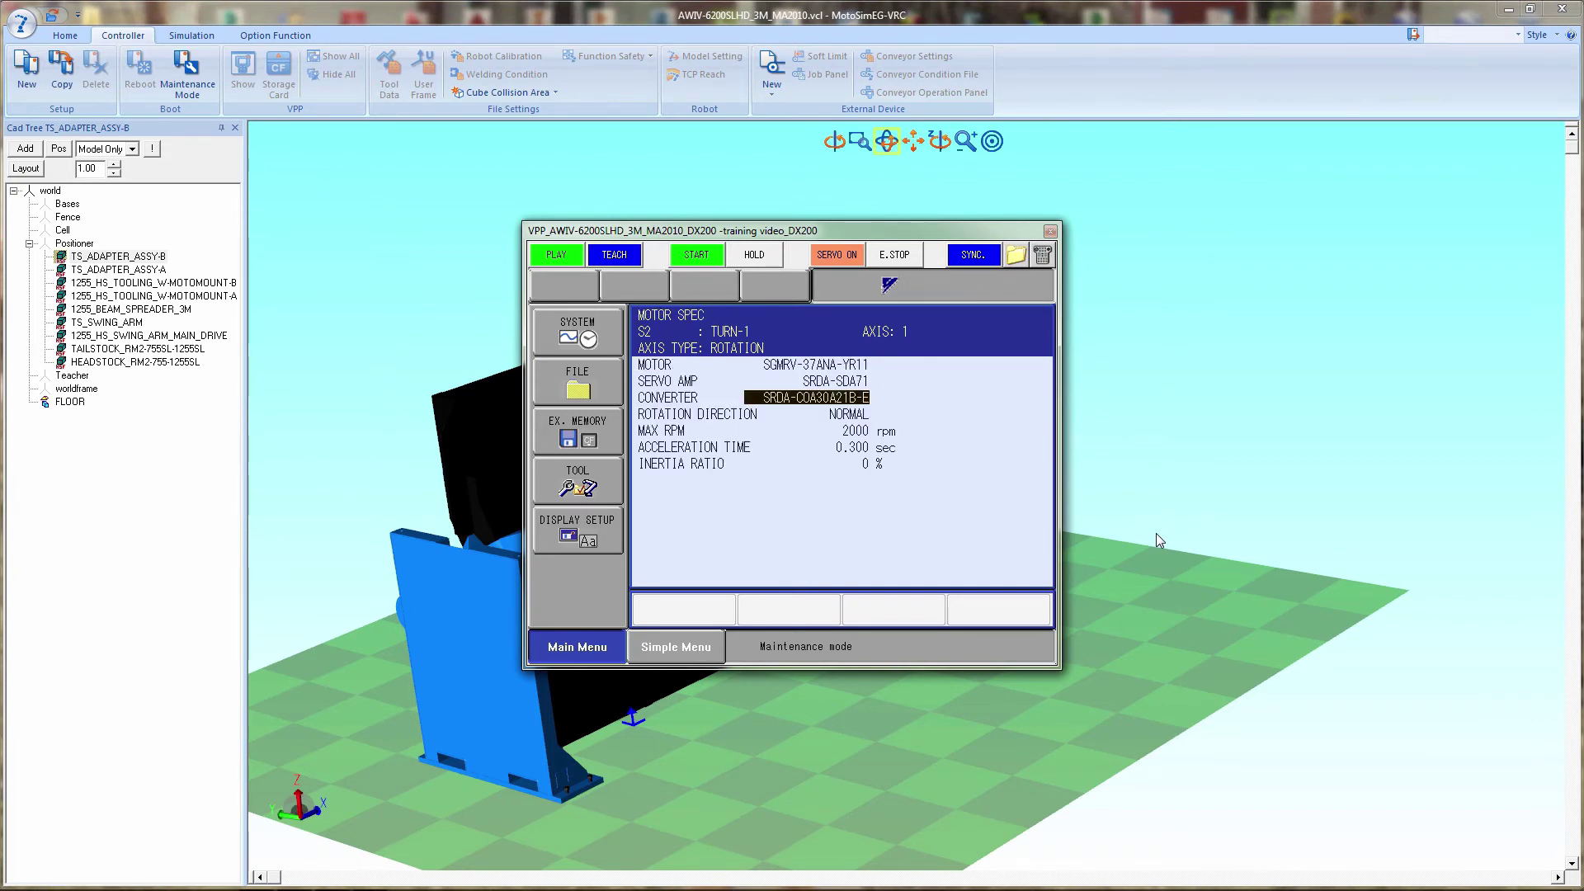
Step: Set the maximum speed of the S2 axis motor to 4000 rpm
{"action": "key", "text": "Down"}
{"action": "key", "text": "Down"}
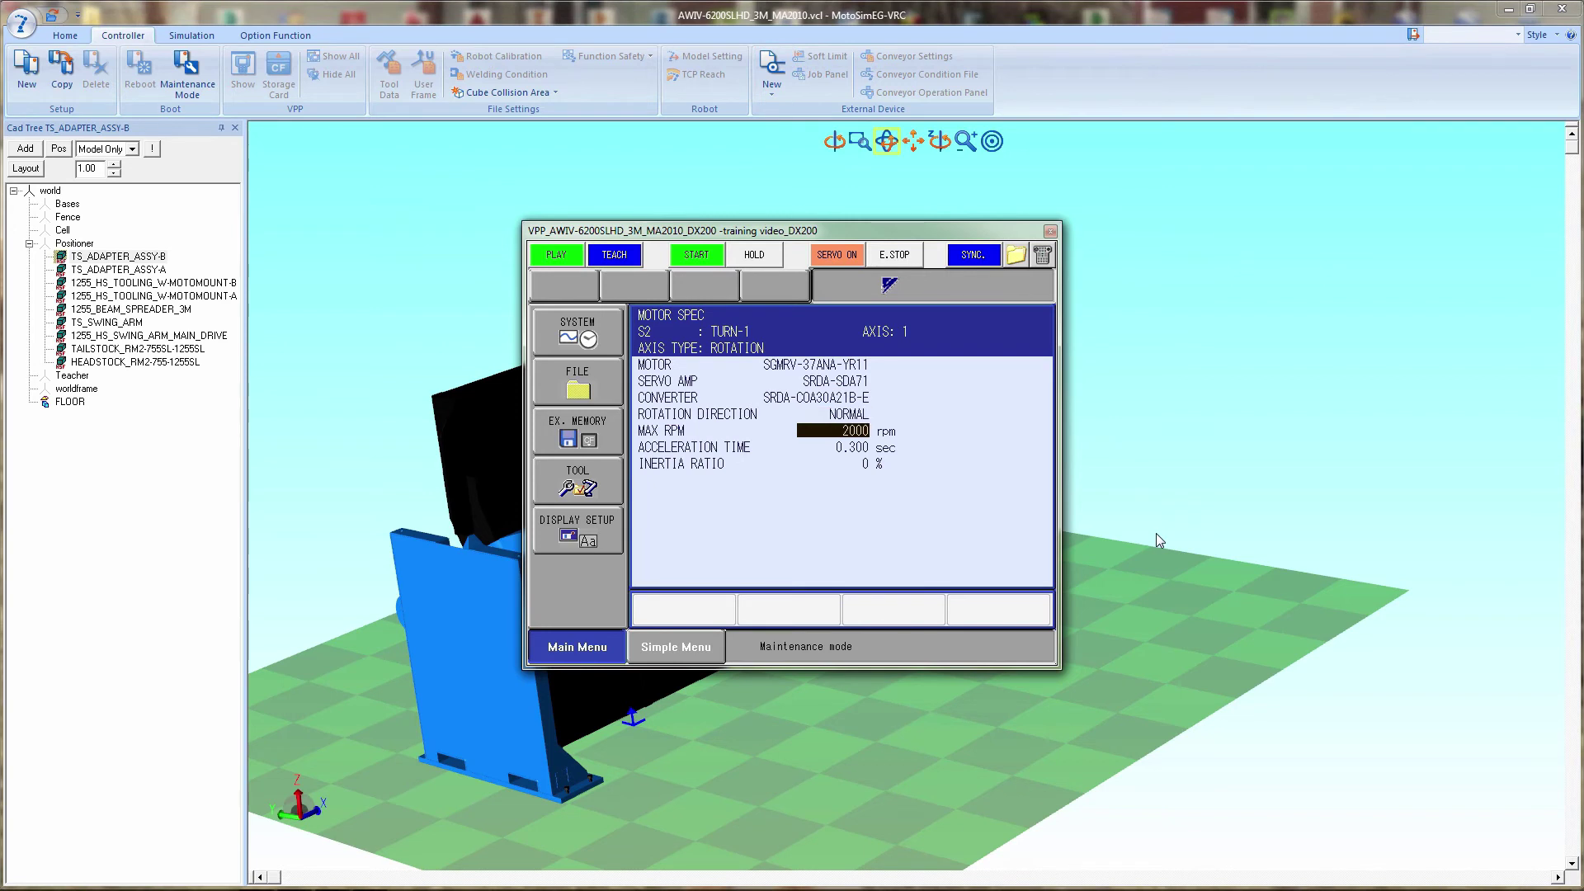
{"action": "key", "text": "Return"}
{"action": "type", "text": "4000"}
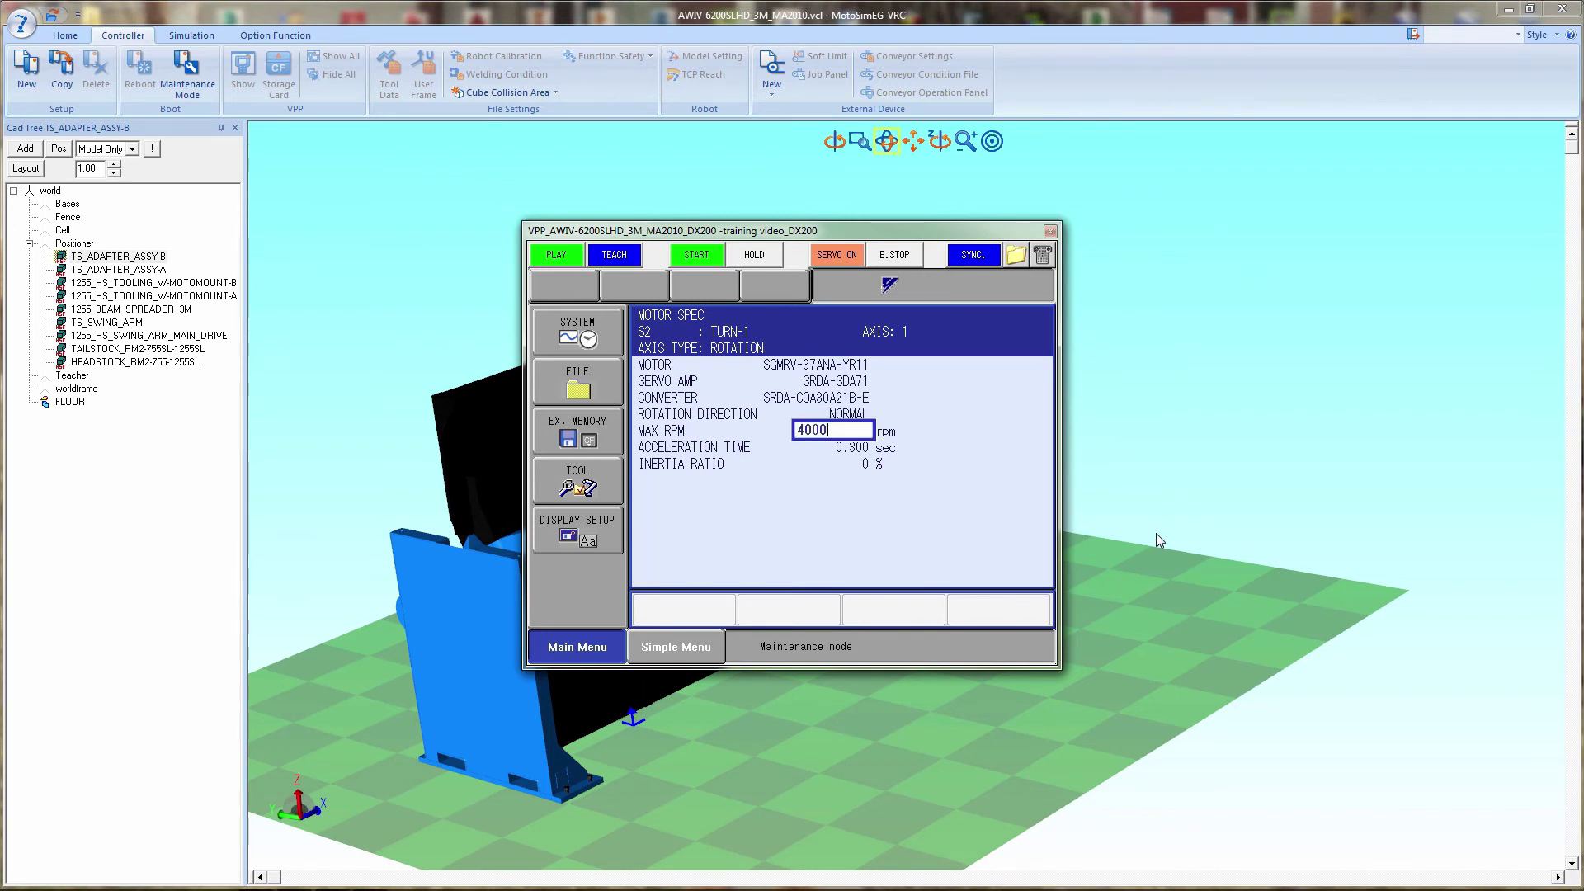
{"action": "key", "text": "Return"}
Step: Set the acceleration time of the S2 axis motor to 1 second
{"action": "key", "text": "Down"}
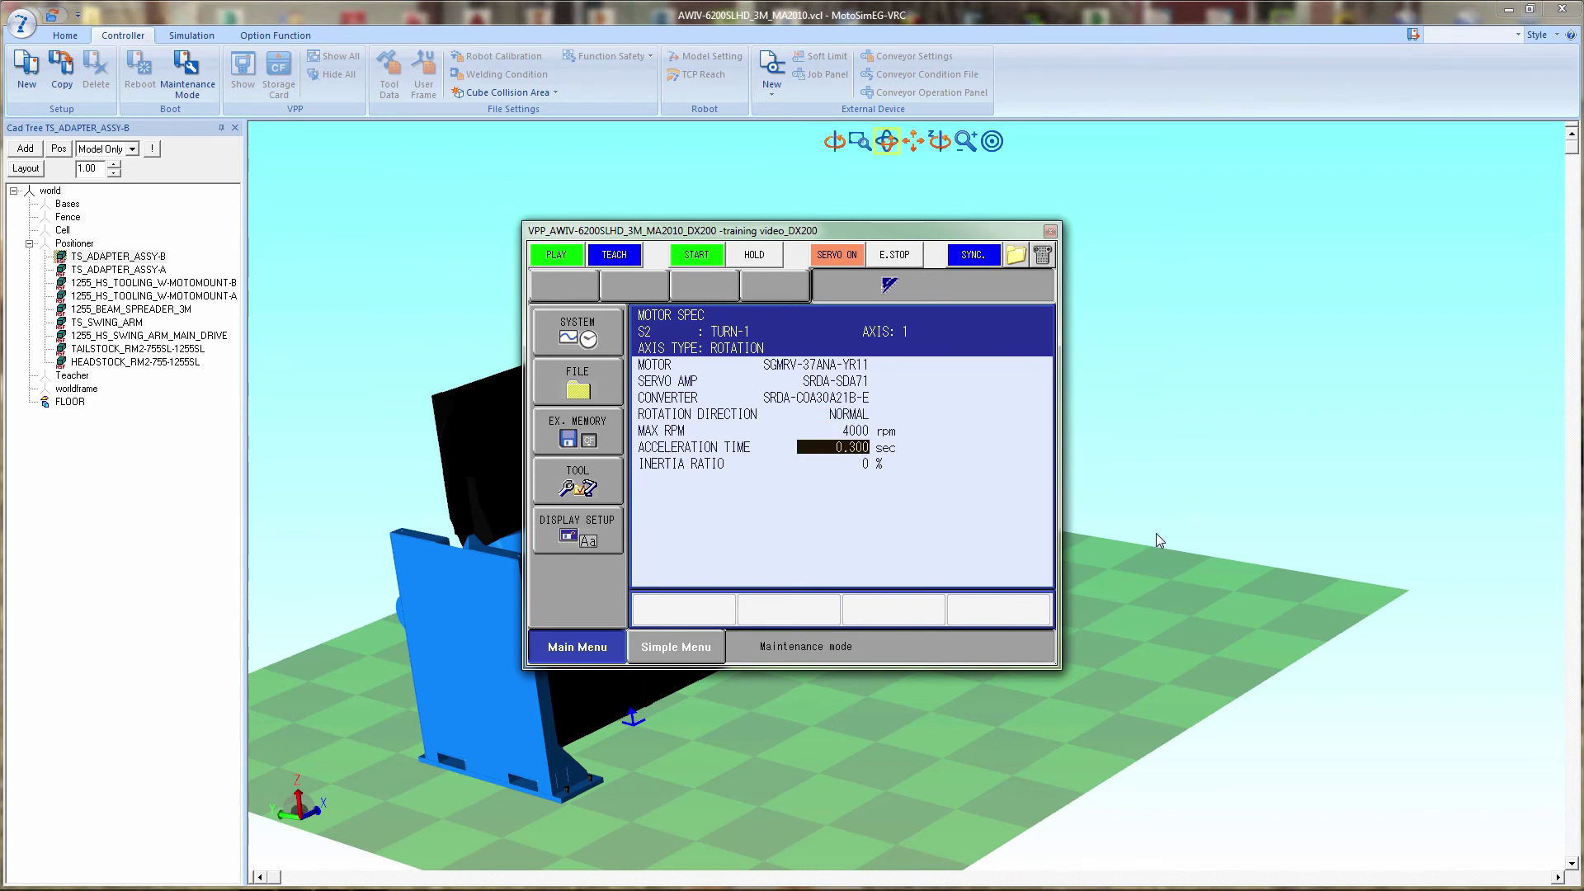
{"action": "key", "text": "Return"}
{"action": "type", "text": "1"}
{"action": "key", "text": "Return"}
Step: Set the inertia ratio of the S2 axis to 130 % and go on to the S3 motor specification
{"action": "key", "text": "Down"}
{"action": "key", "text": "Return"}
{"action": "type", "text": "130"}
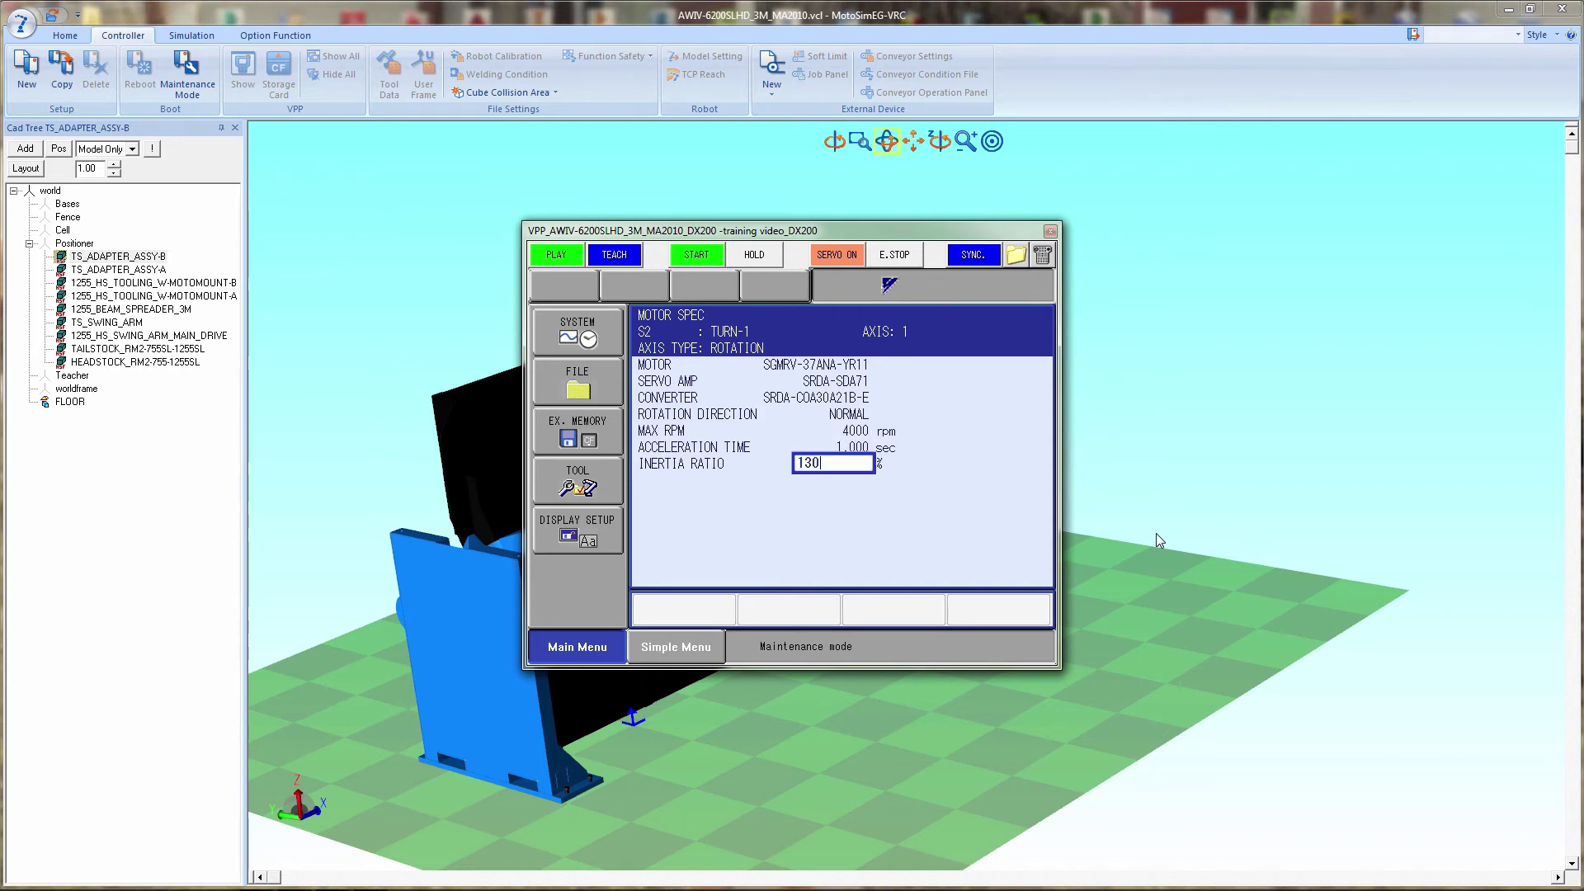
{"action": "key", "text": "Return"}
{"action": "key", "text": "Up"}
{"action": "key", "text": "Up"}
{"action": "key", "text": "Up"}
{"action": "key", "text": "Up"}
{"action": "key", "text": "Up"}
{"action": "key", "text": "Up"}
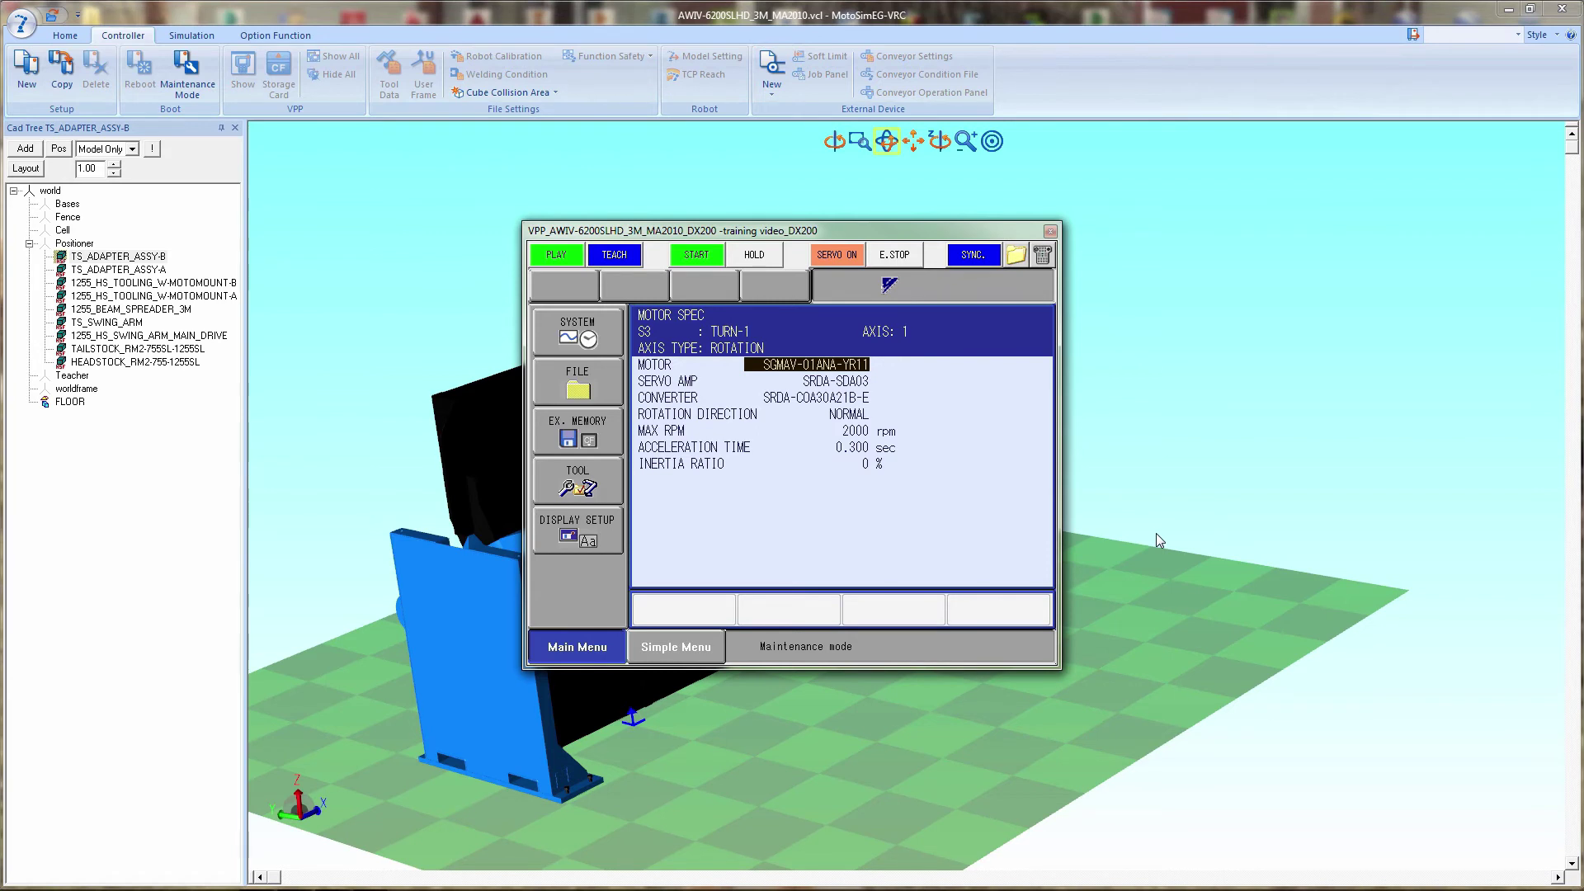
Step: Open the SGMR* family in the motor list for the S3 axis
{"action": "key", "text": "Return"}
{"action": "key", "text": "Down"}
{"action": "key", "text": "Down"}
{"action": "key", "text": "Down"}
{"action": "key", "text": "Down"}
{"action": "key", "text": "Return"}
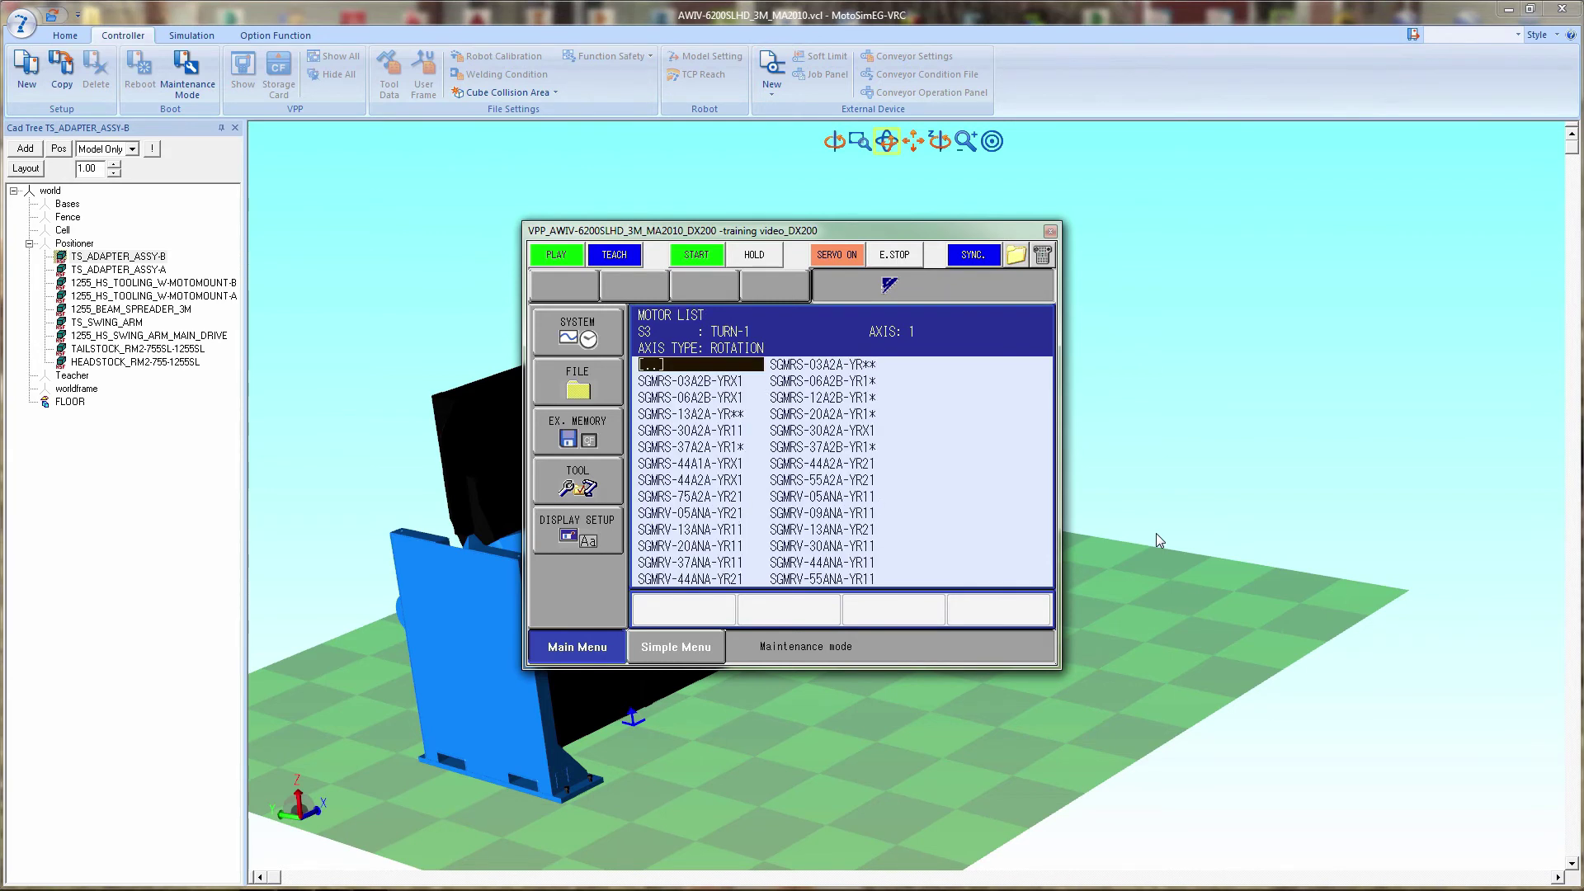
Step: Choose the SGMRV-37ANA-YR11 motor for the S3 axis motor specification
{"action": "key", "text": "Down"}
{"action": "key", "text": "Down"}
{"action": "key", "text": "Down"}
{"action": "key", "text": "Down"}
{"action": "key", "text": "Down"}
{"action": "key", "text": "Down"}
{"action": "key", "text": "Down"}
{"action": "key", "text": "Down"}
{"action": "key", "text": "Down"}
{"action": "key", "text": "Down"}
{"action": "key", "text": "Down"}
{"action": "key", "text": "Down"}
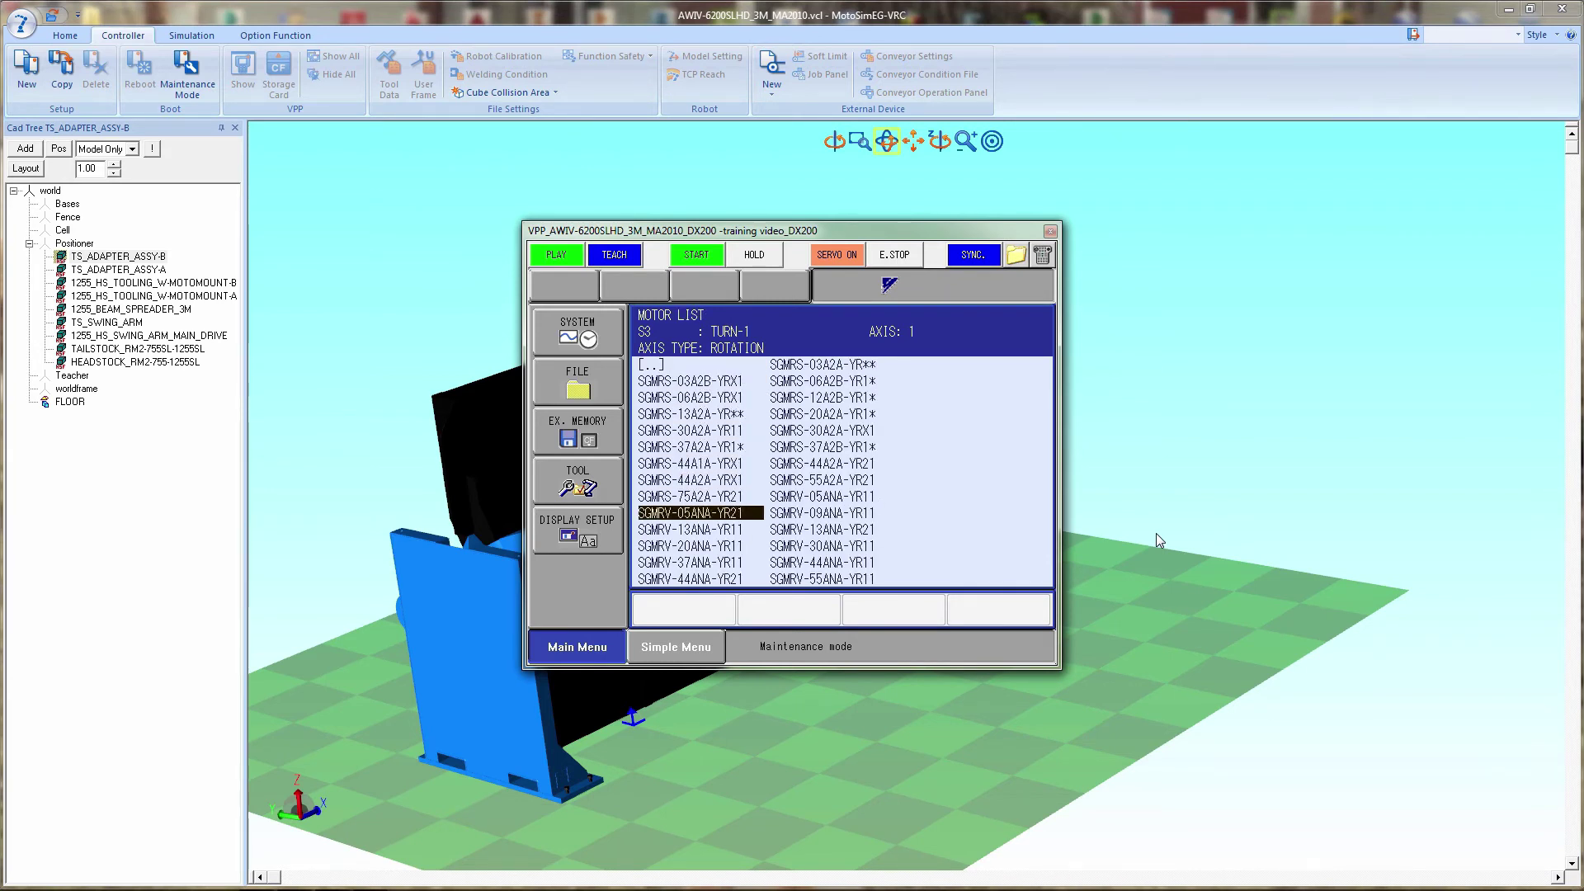
{"action": "key", "text": "Return"}
Step: Set the servo amplifier of the S3 axis to SRDA-SDA71
{"action": "key", "text": "Down"}
{"action": "key", "text": "Return"}
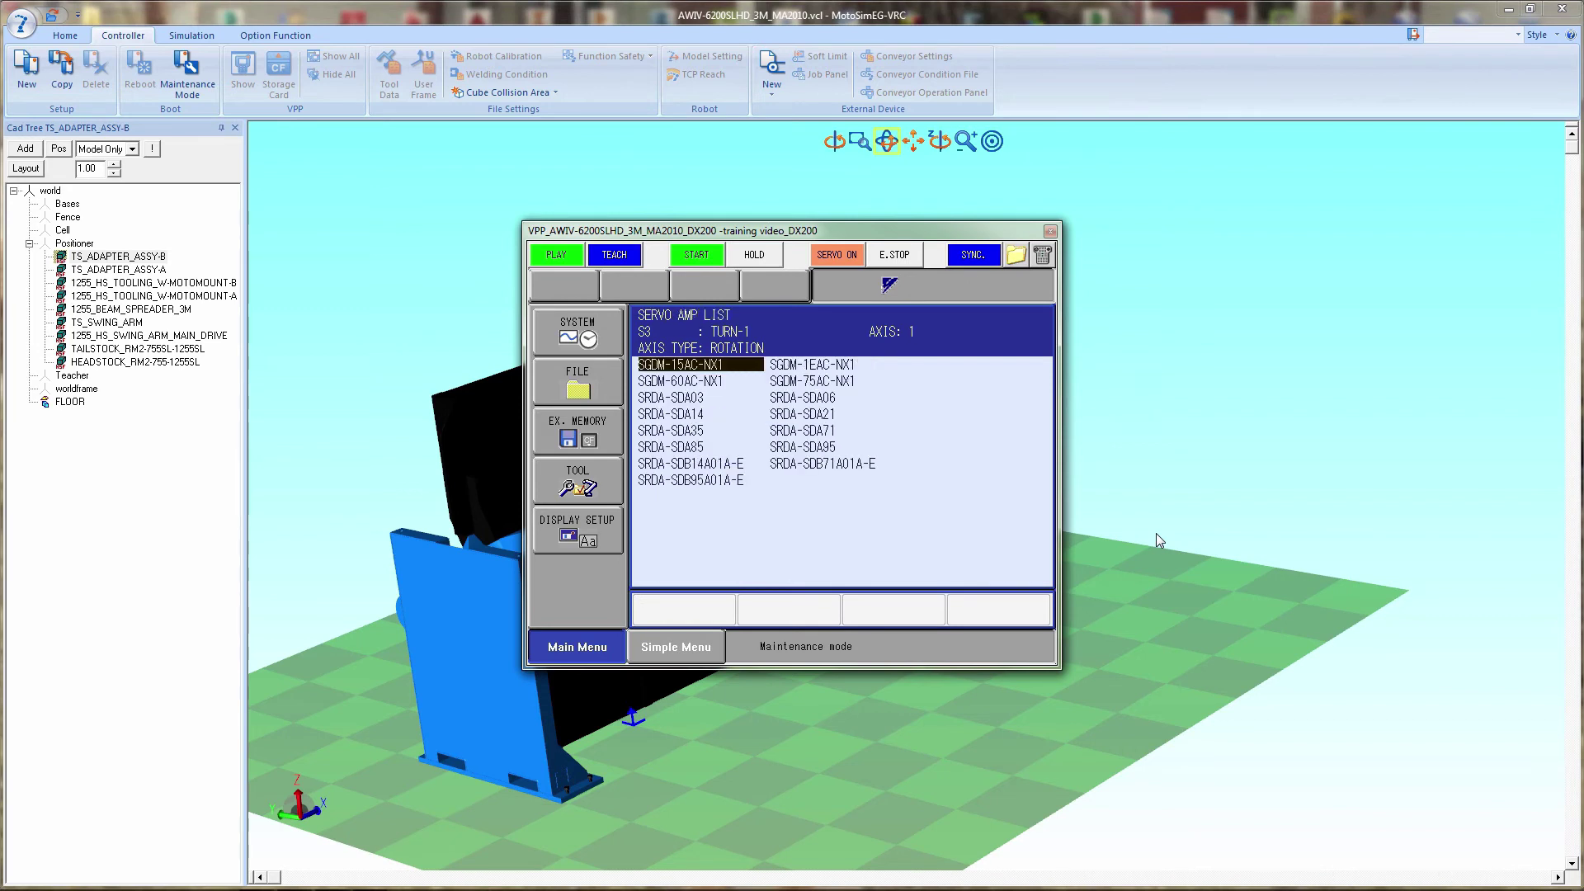
{"action": "key", "text": "Right"}
{"action": "key", "text": "Down"}
{"action": "key", "text": "Down"}
{"action": "key", "text": "Down"}
{"action": "key", "text": "Down"}
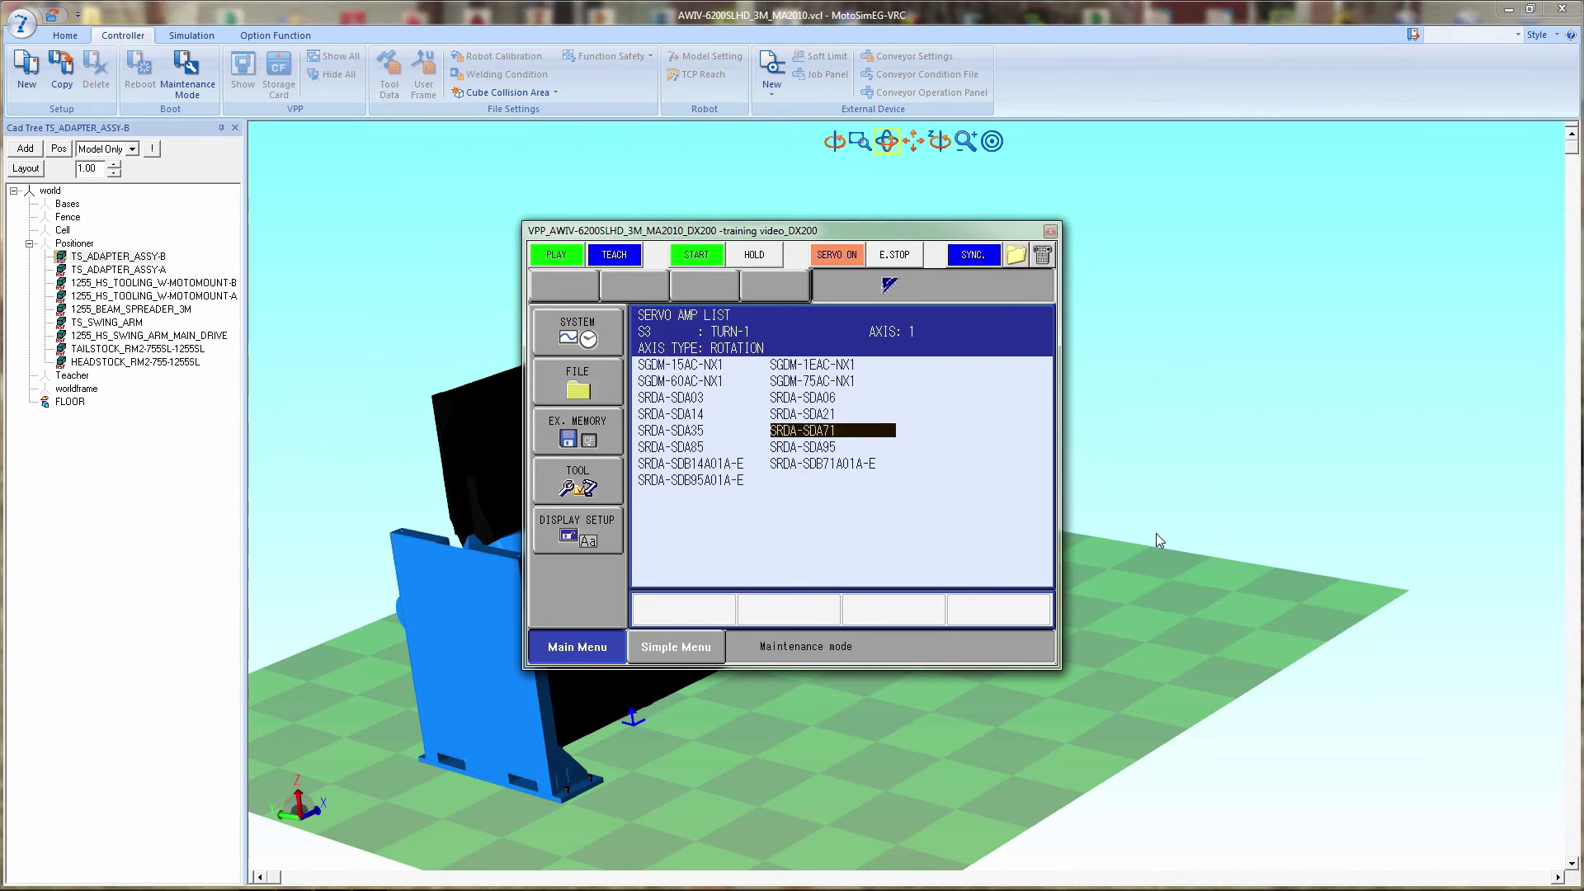
{"action": "key", "text": "Return"}
Step: Choose SRDA-COA30A21B-E as the converter in the S3 axis motor specification
{"action": "key", "text": "Down"}
{"action": "key", "text": "Return"}
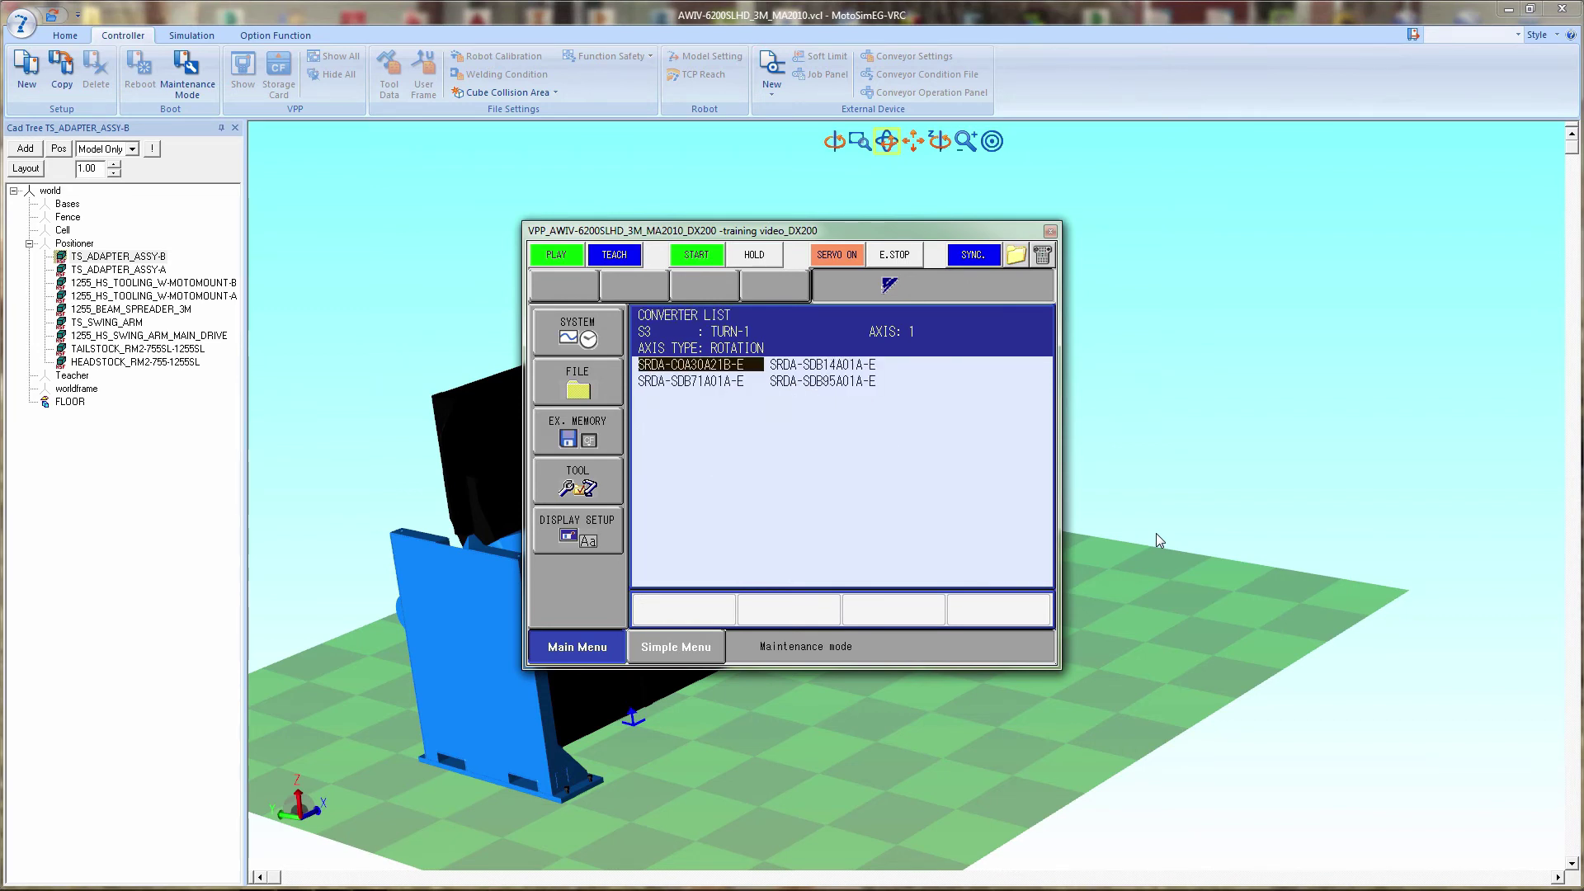
{"action": "key", "text": "Return"}
Step: Set the maximum speed in the S3 axis motor specification to 4000 rpm, leaving the rotation direction at NORMAL
{"action": "key", "text": "Down"}
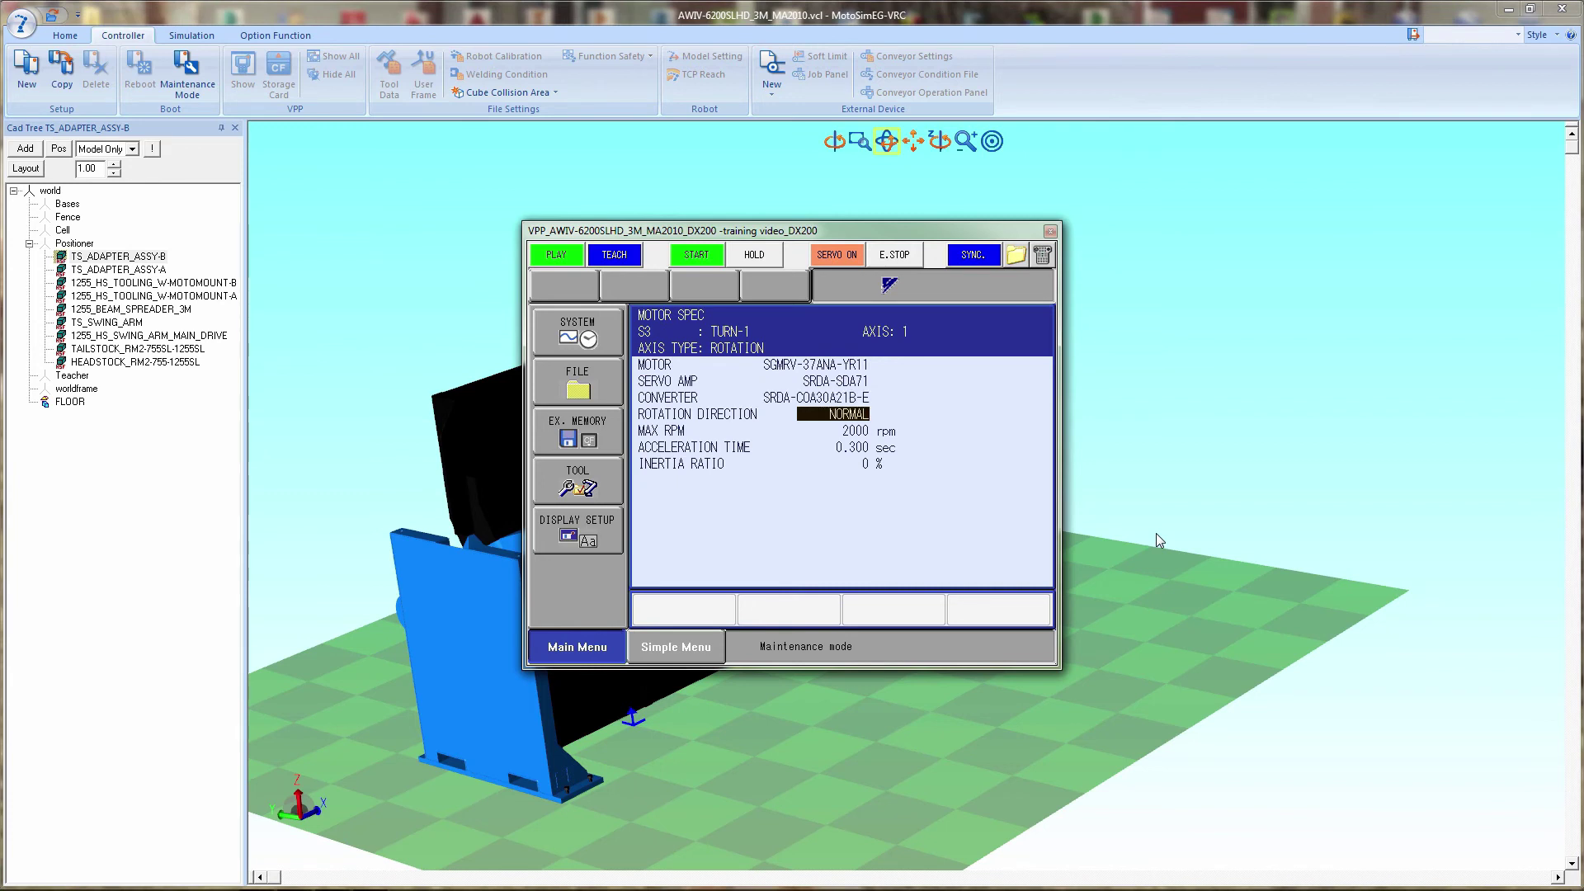
{"action": "key", "text": "Down"}
{"action": "key", "text": "Return"}
{"action": "type", "text": "4000"}
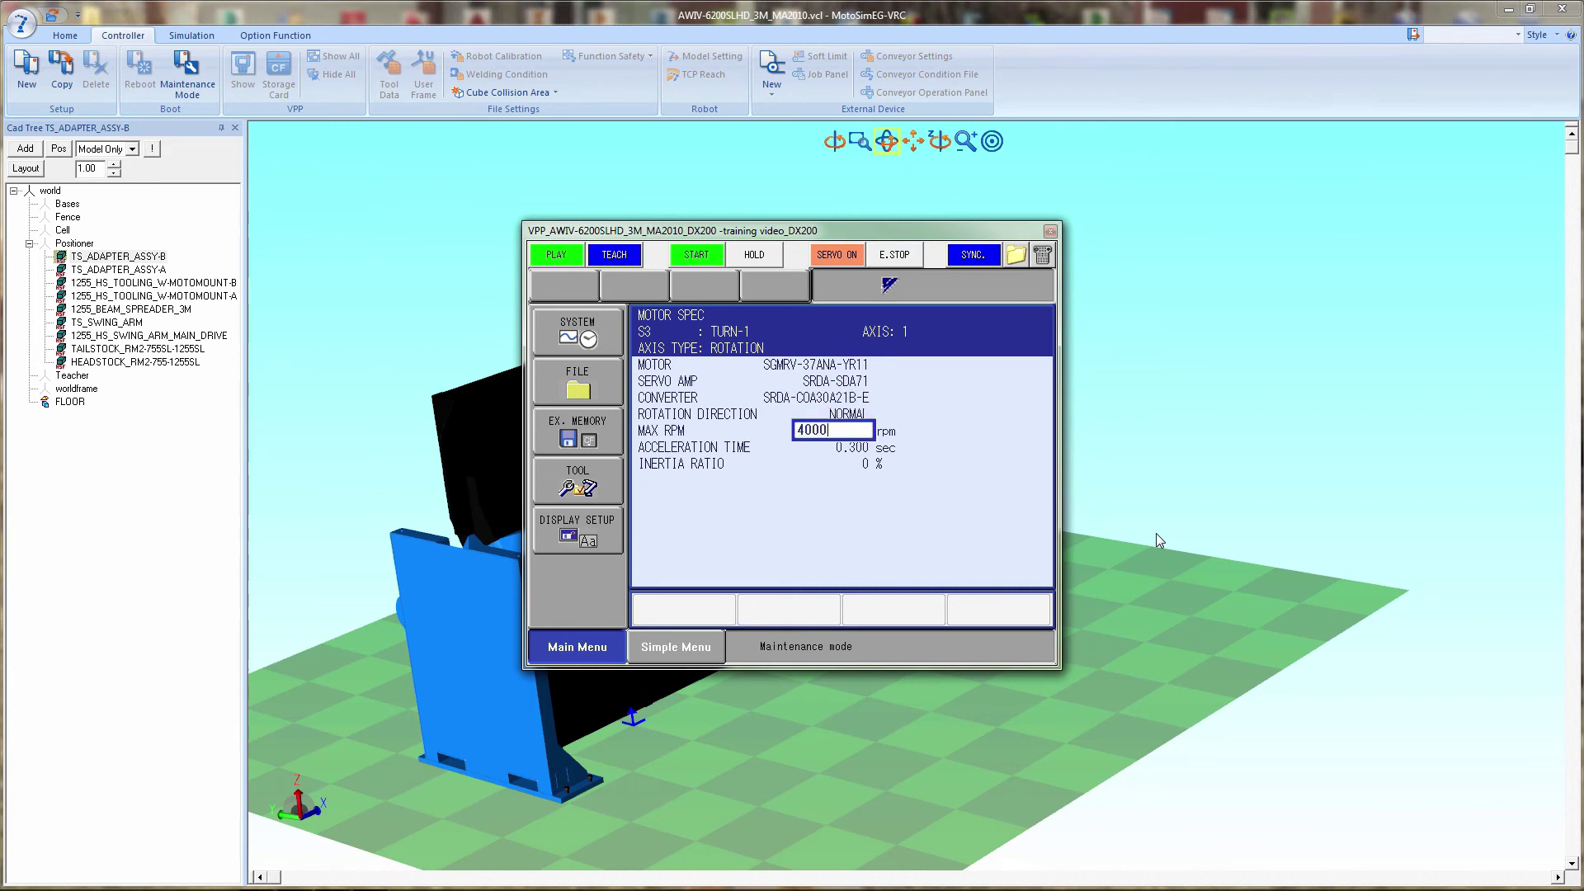
{"action": "key", "text": "Return"}
{"action": "key", "text": "Down"}
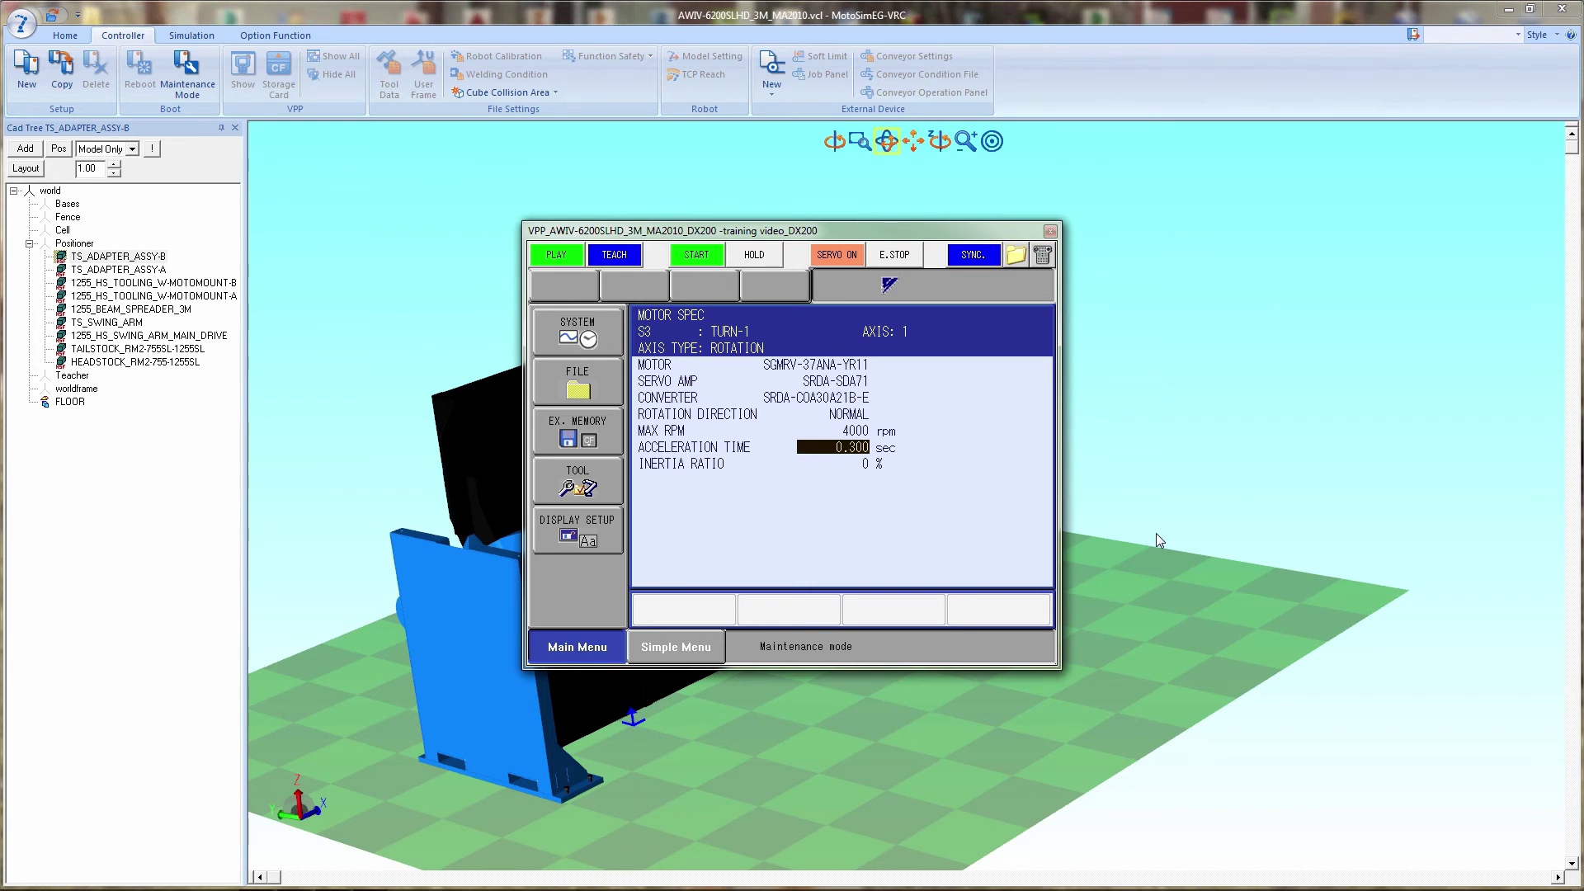
Step: Set the S3 axis acceleration time to 1.000 sec and the inertia ratio to 130 %, and accept the motor specification
{"action": "key", "text": "Return"}
{"action": "type", "text": "1"}
{"action": "key", "text": "Return"}
{"action": "key", "text": "Down"}
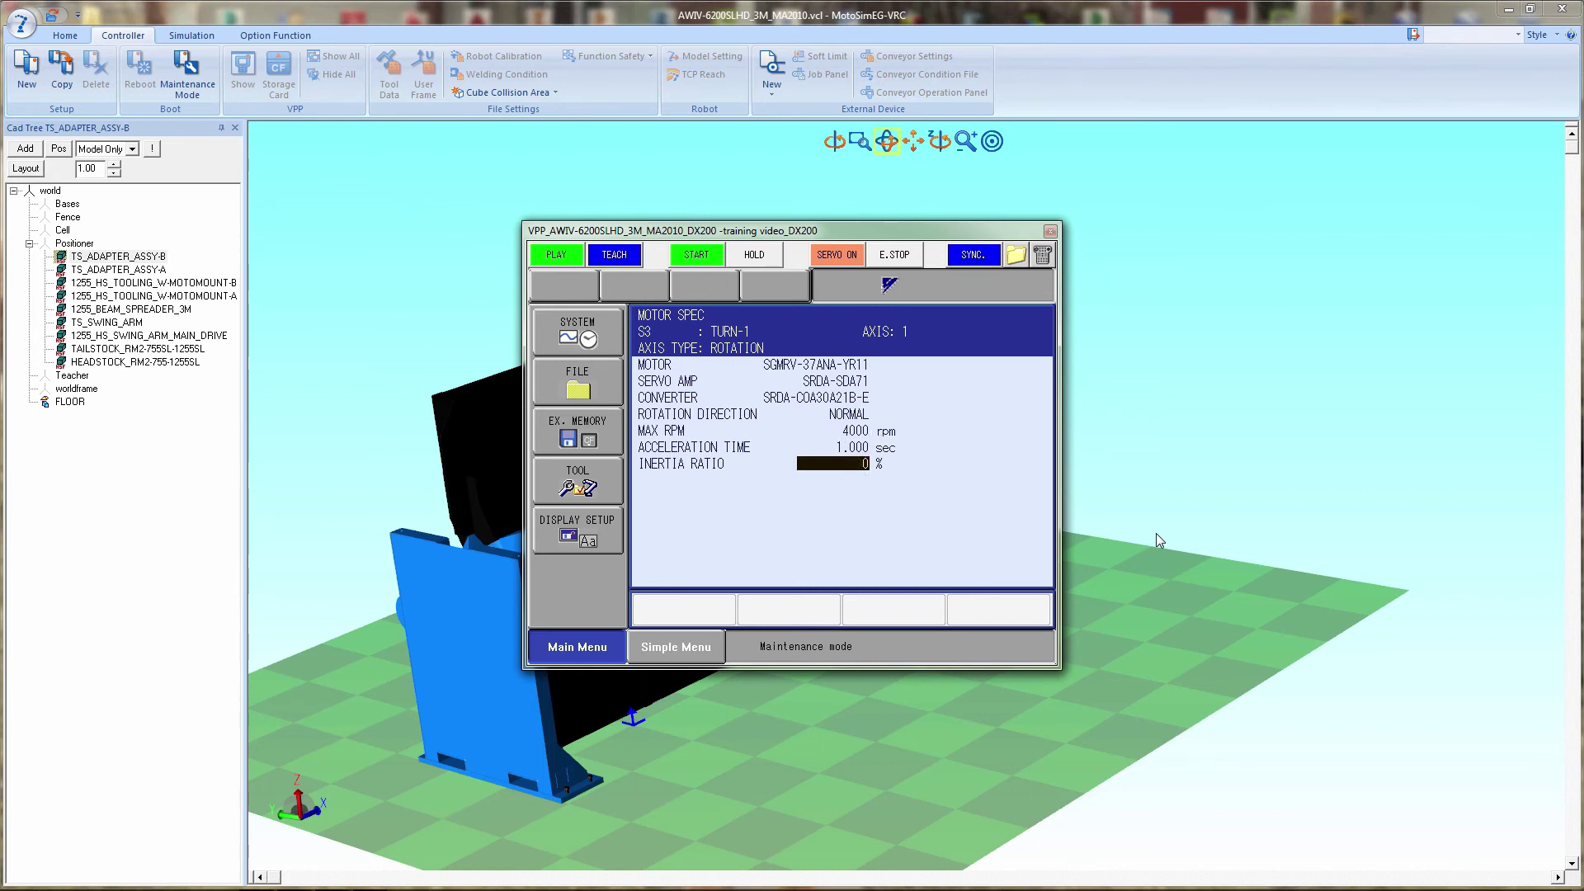
{"action": "key", "text": "Return"}
{"action": "type", "text": "130"}
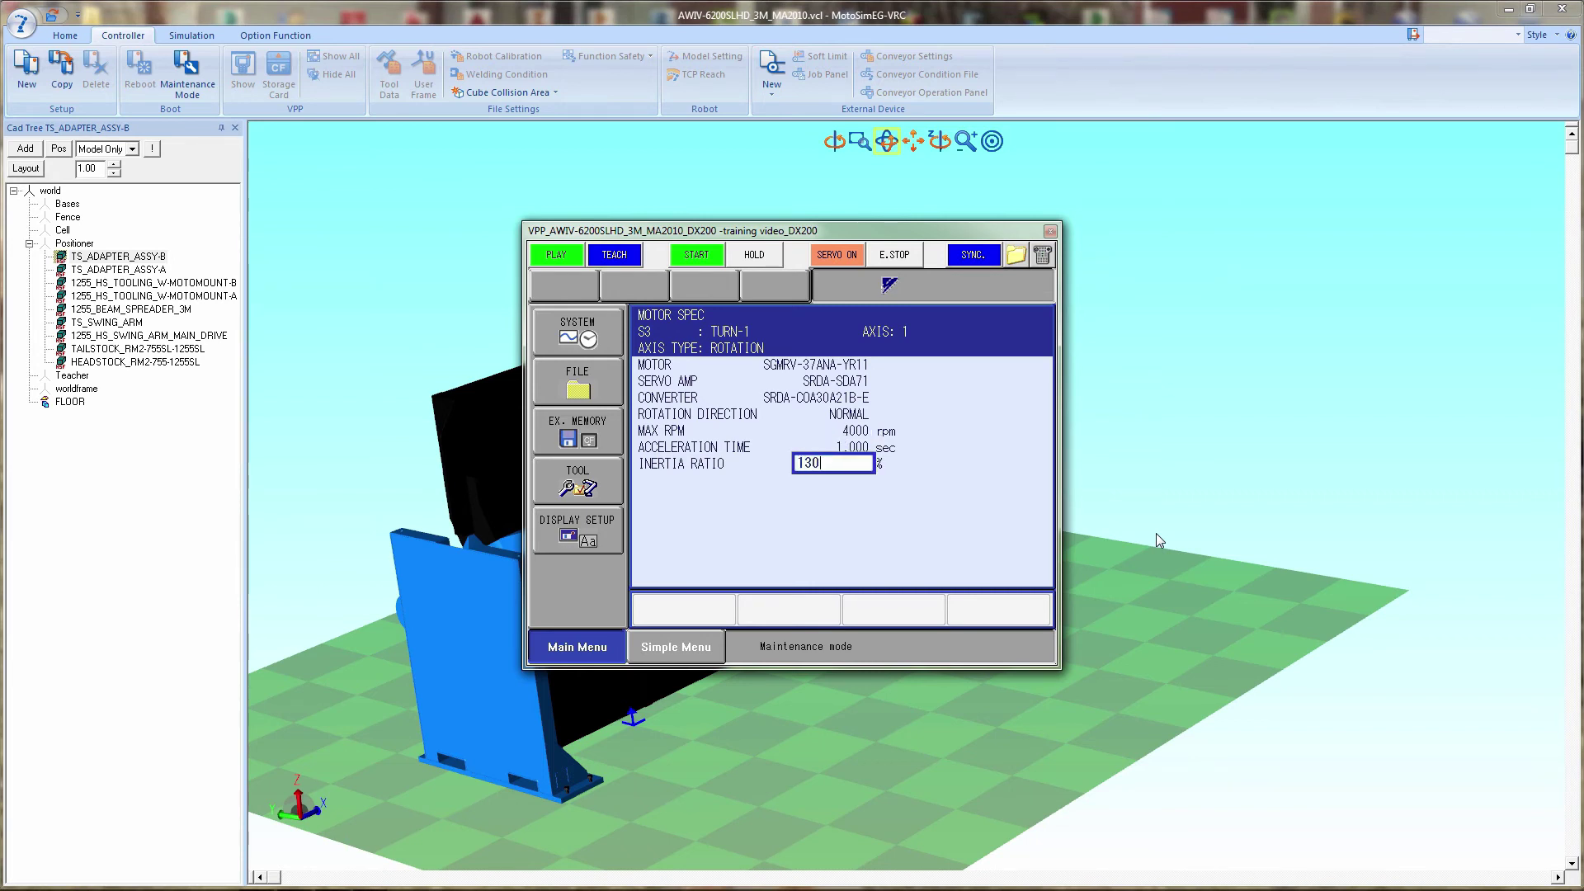
{"action": "key", "text": "Return"}
{"action": "key", "text": "Return"}
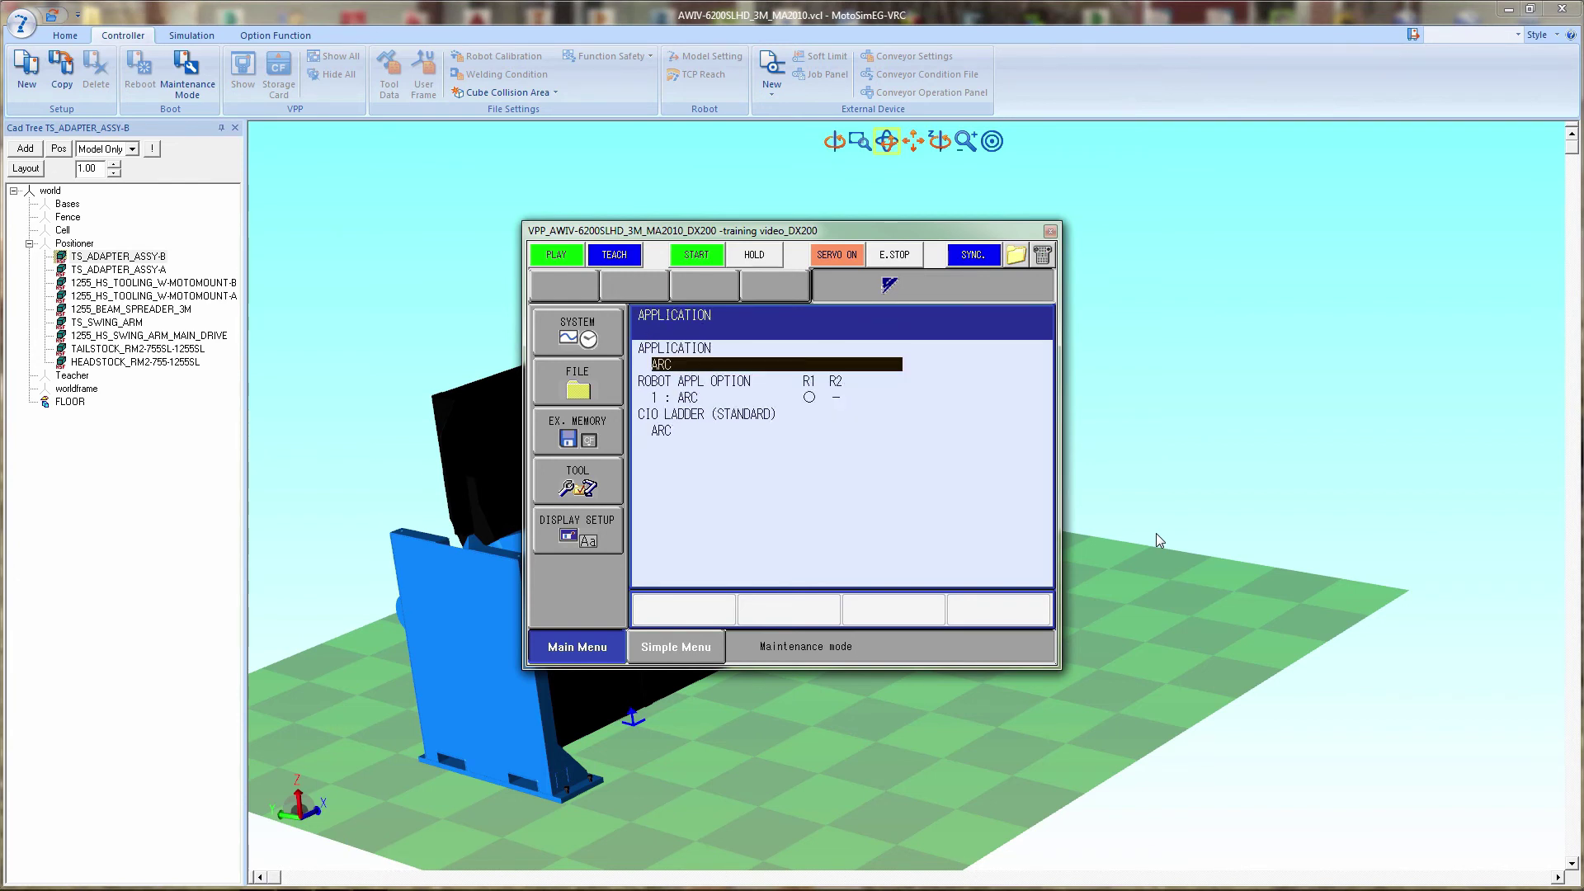
Step: Set the controller application to ARC + ARC for the two robots
{"action": "key", "text": "Return"}
{"action": "key", "text": "Down"}
{"action": "key", "text": "Down"}
{"action": "key", "text": "Down"}
{"action": "key", "text": "Down"}
{"action": "key", "text": "Down"}
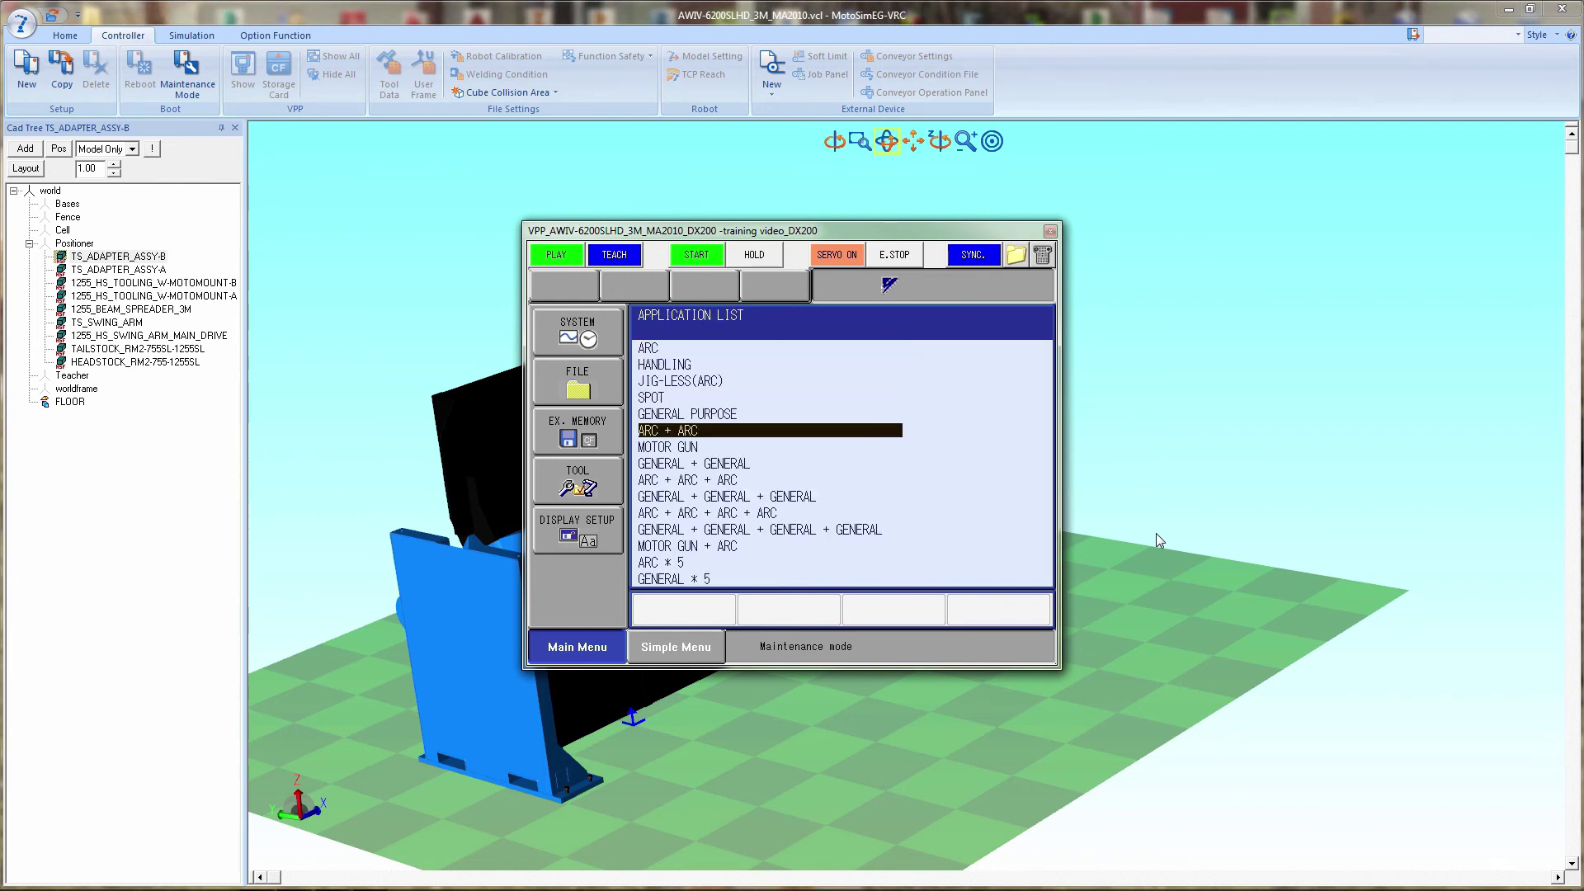
{"action": "key", "text": "Return"}
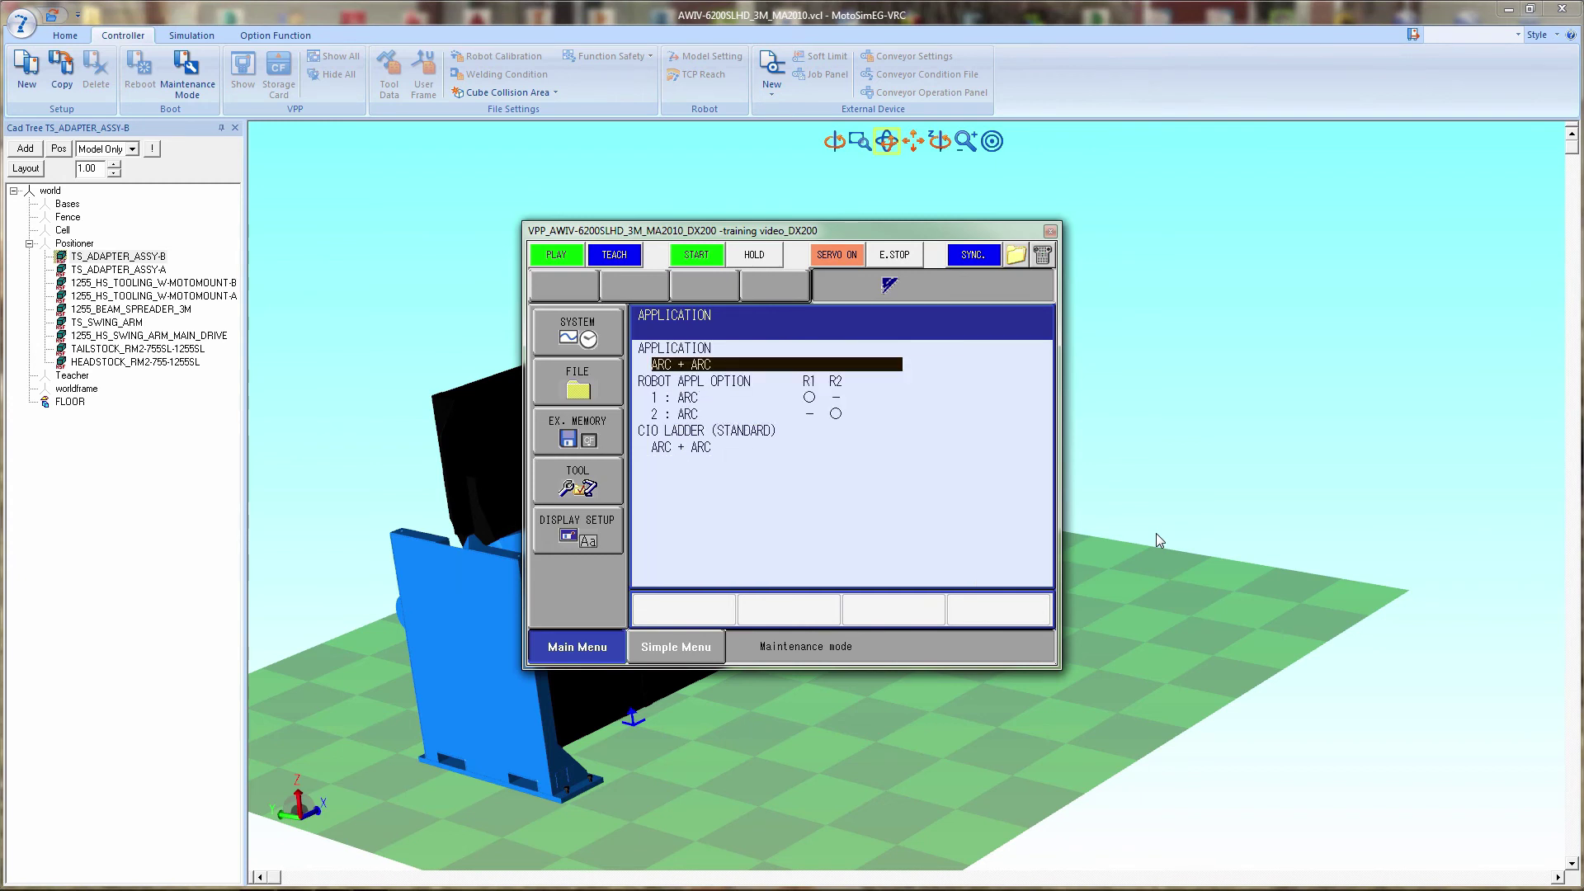
Step: Accept the default I/O module, CMOS memory and date/time settings, and initialize the controller
{"action": "key", "text": "Return"}
{"action": "key", "text": "Return"}
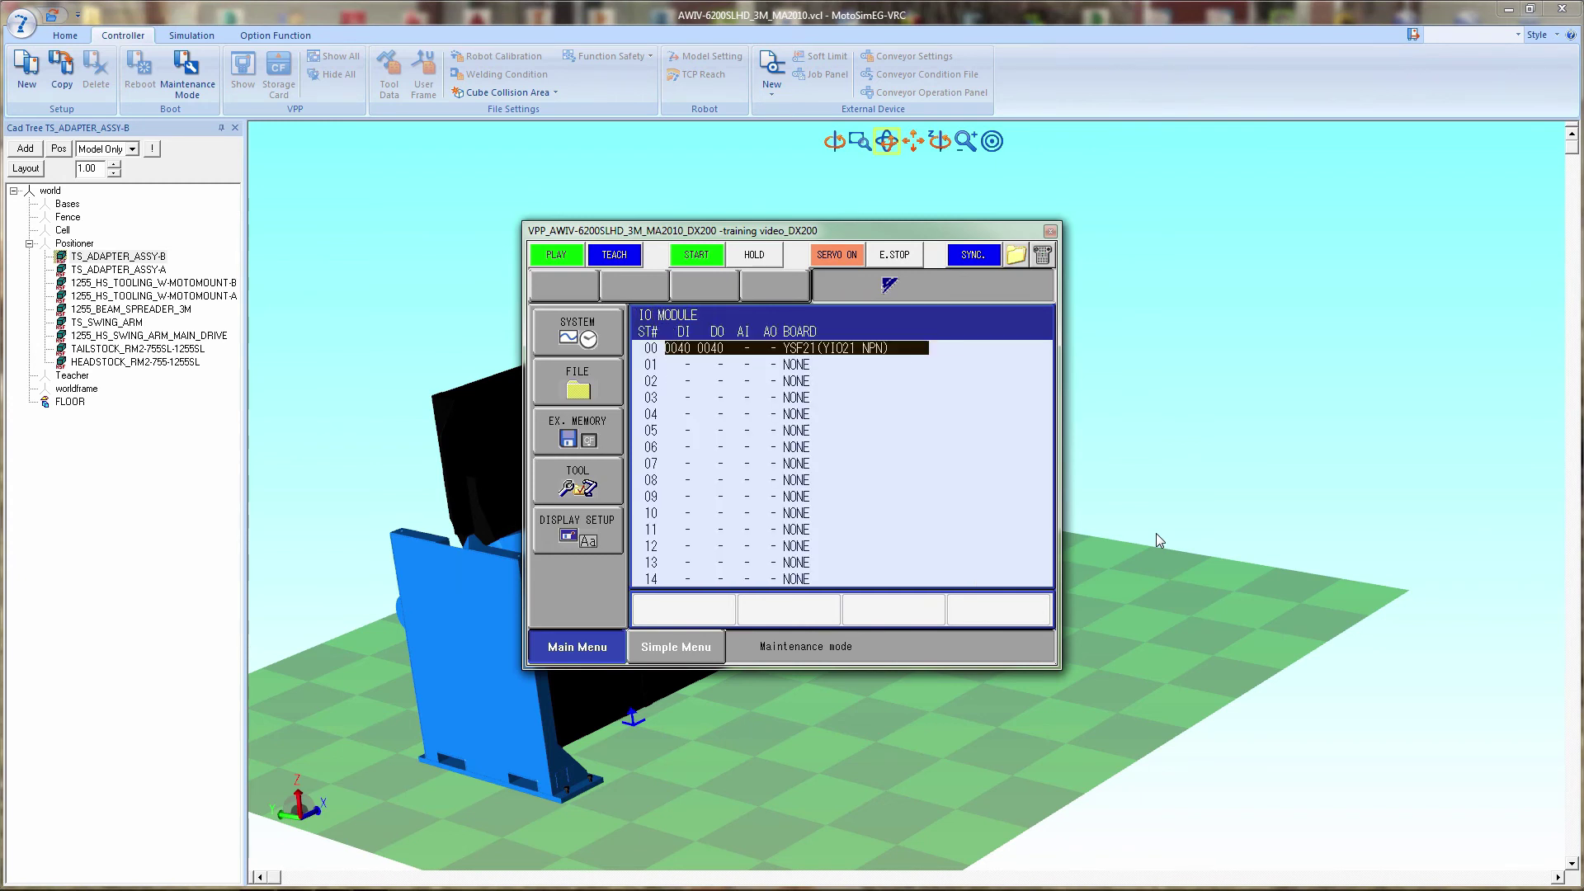
{"action": "key", "text": "Up"}
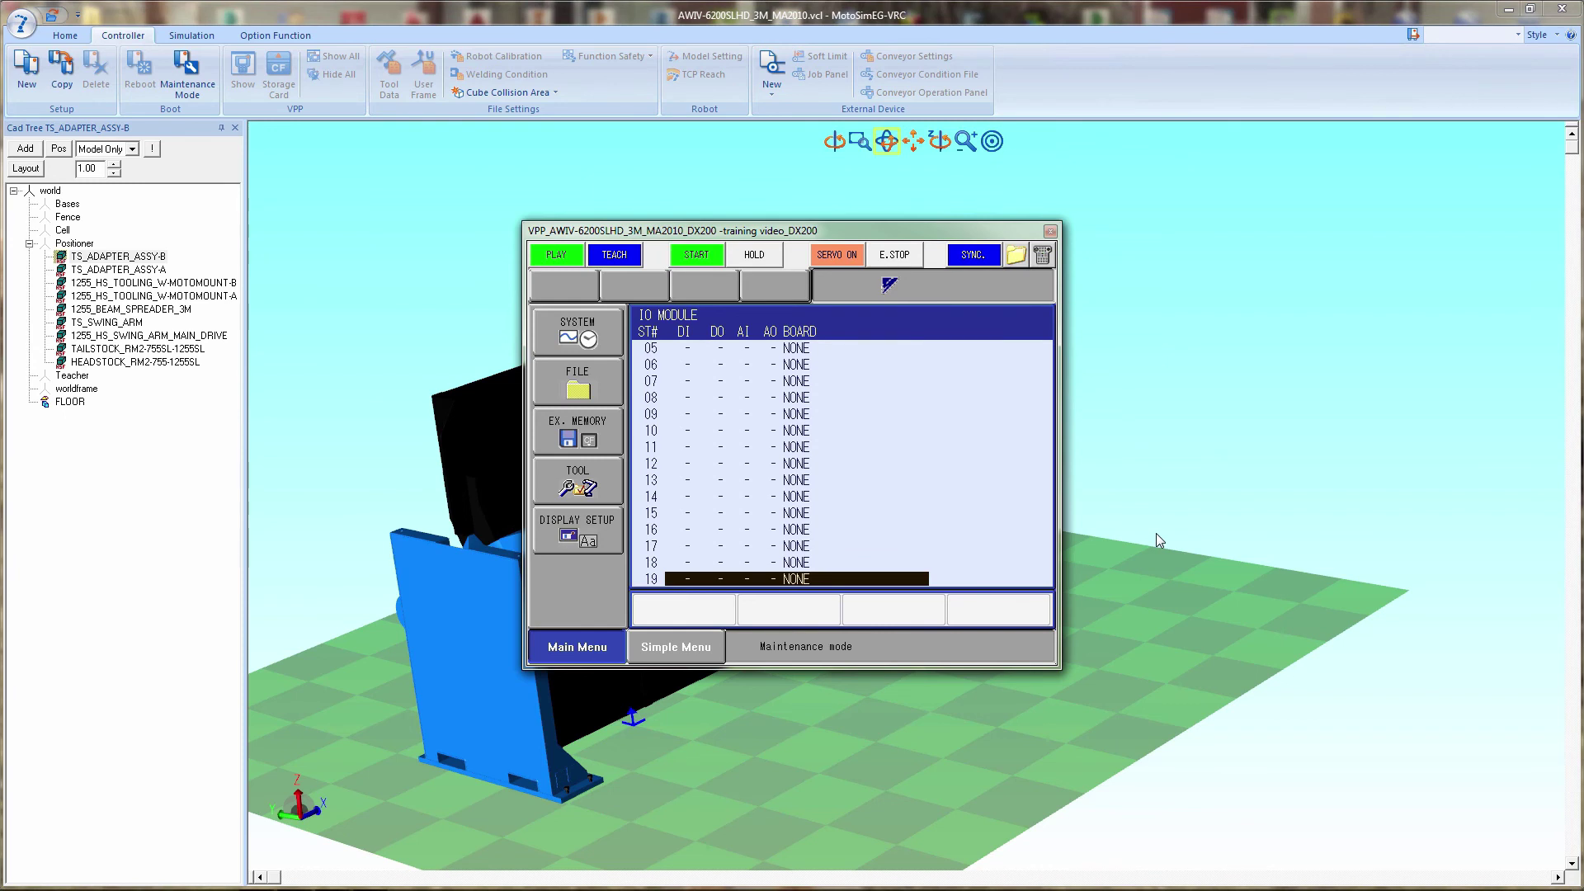
{"action": "key", "text": "Return"}
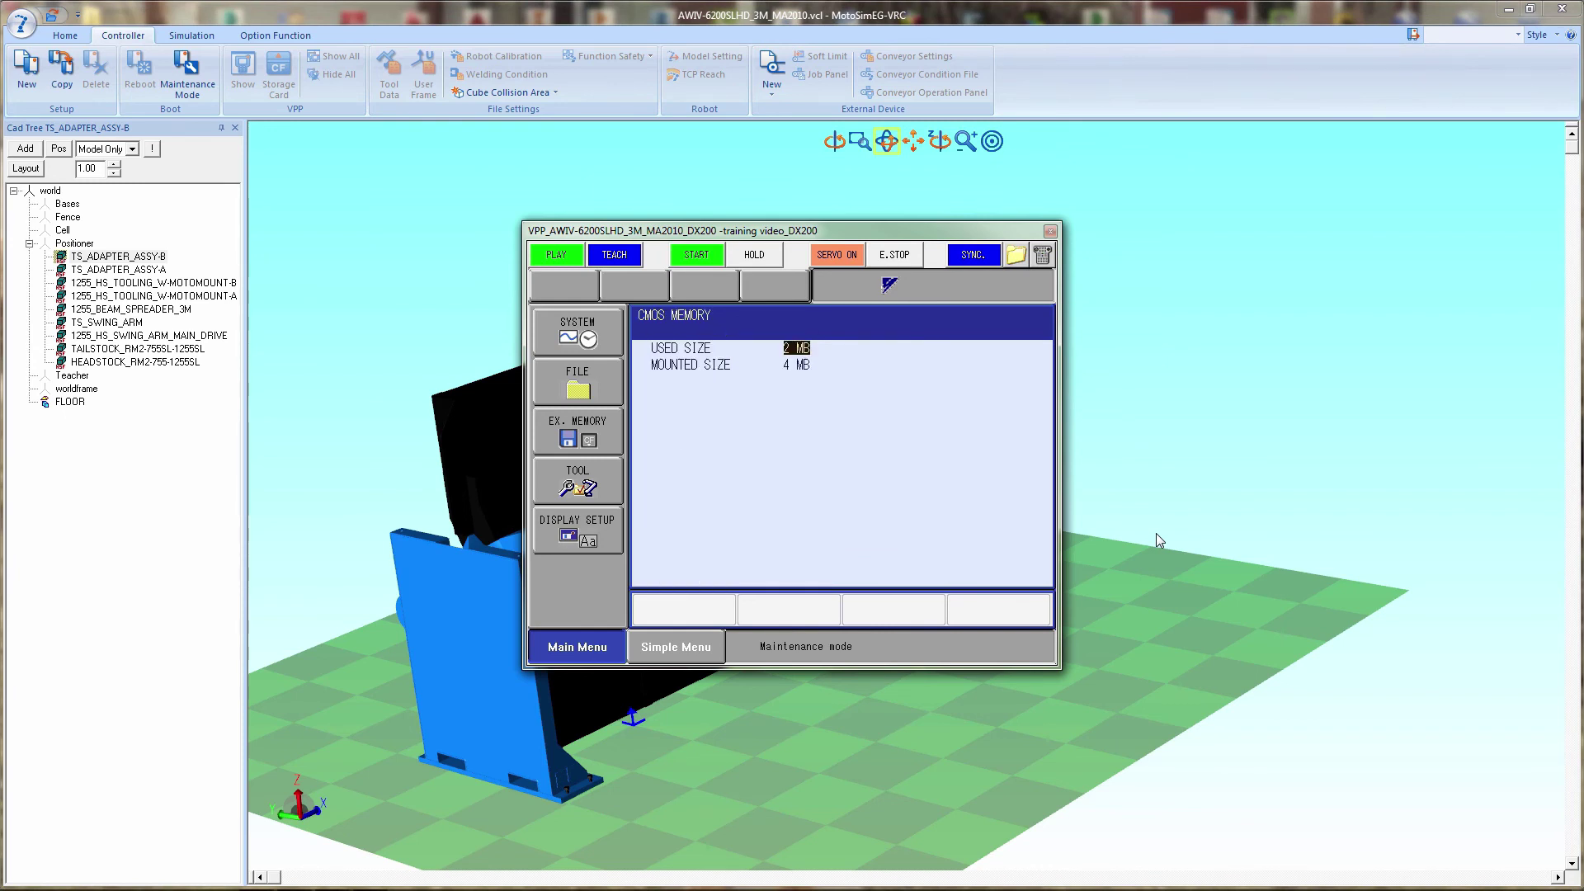
{"action": "key", "text": "Return"}
{"action": "key", "text": "Return"}
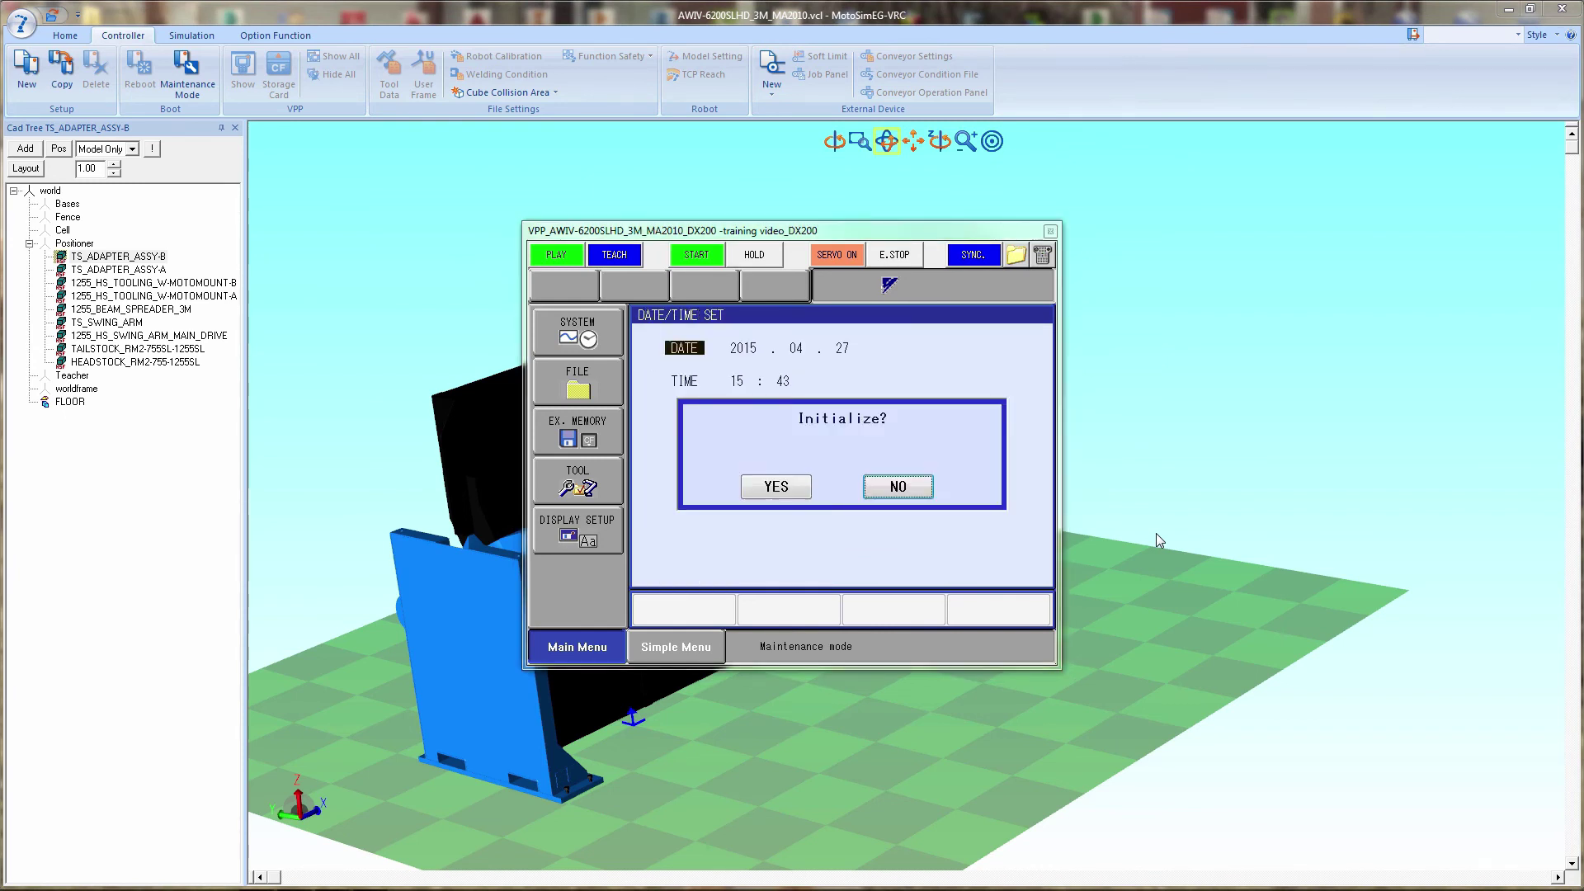
{"action": "key", "text": "Left"}
{"action": "key", "text": "Return"}
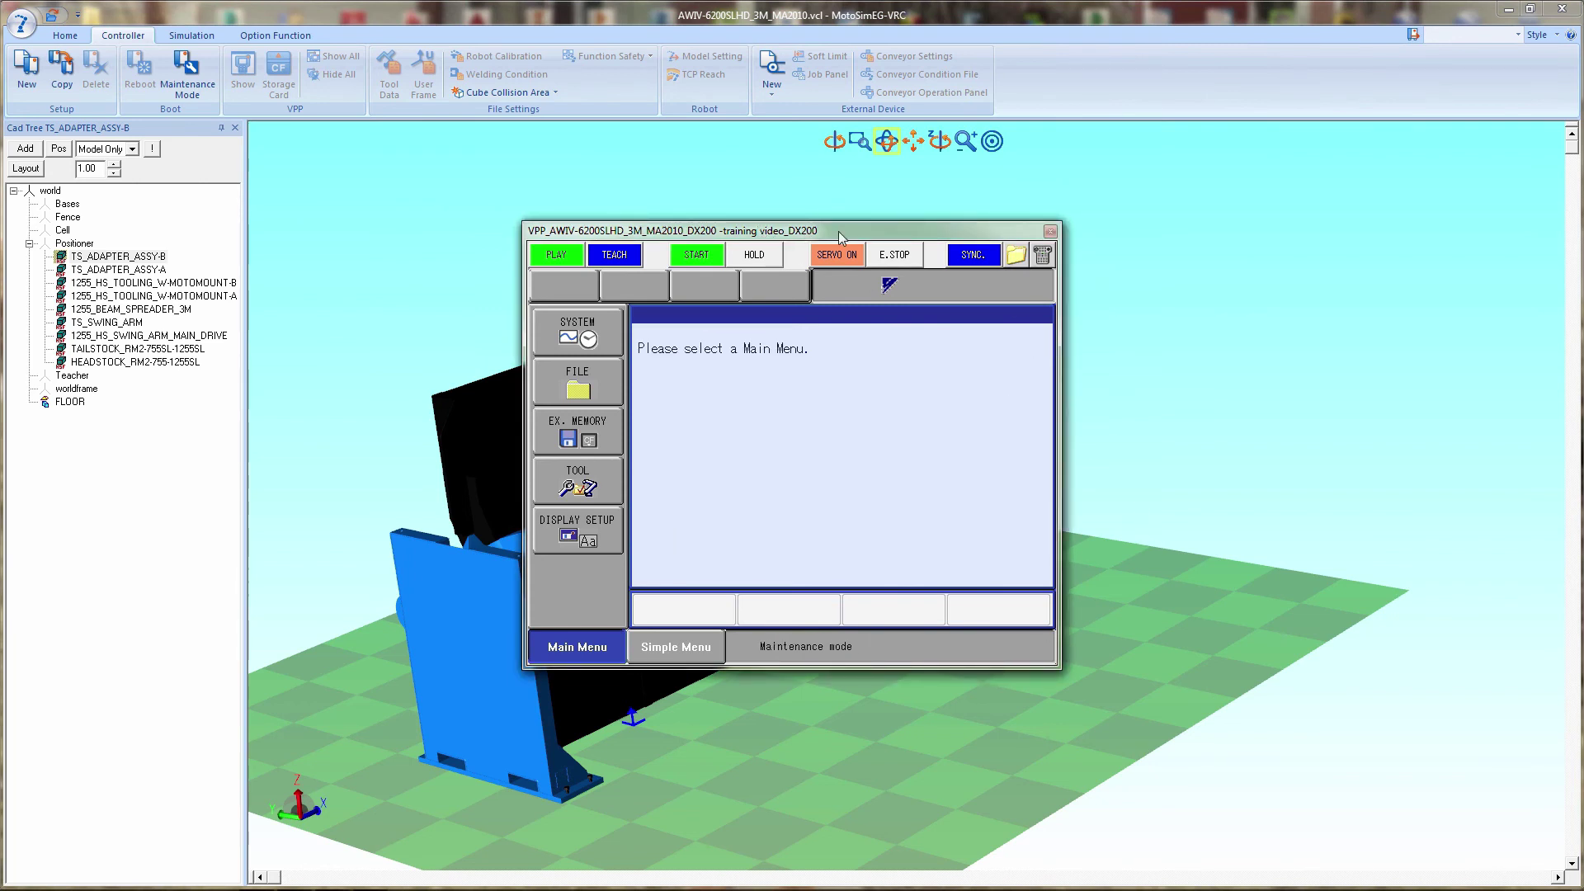
Step: Complete the remaining controller maintenance mode instructions and accept the listed robot and station models
{"action": "left_click_drag", "start_coordinate": [838, 232], "coordinate": [493, 206]}
{"action": "left_click", "coordinate": [903, 590]}
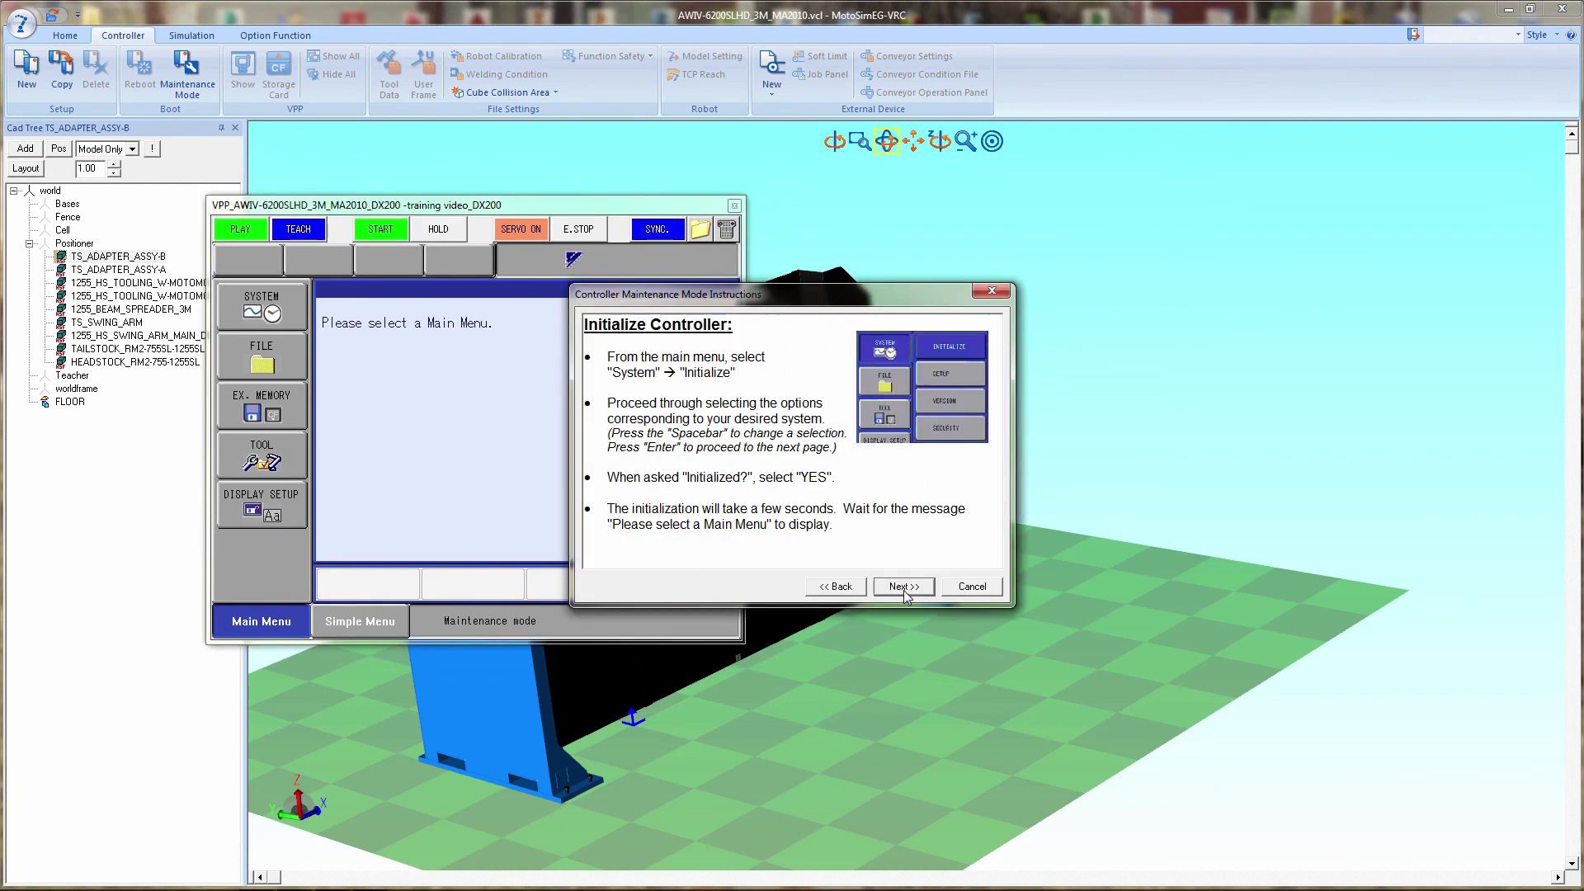
{"action": "left_click", "coordinate": [903, 587]}
{"action": "left_click", "coordinate": [904, 586]}
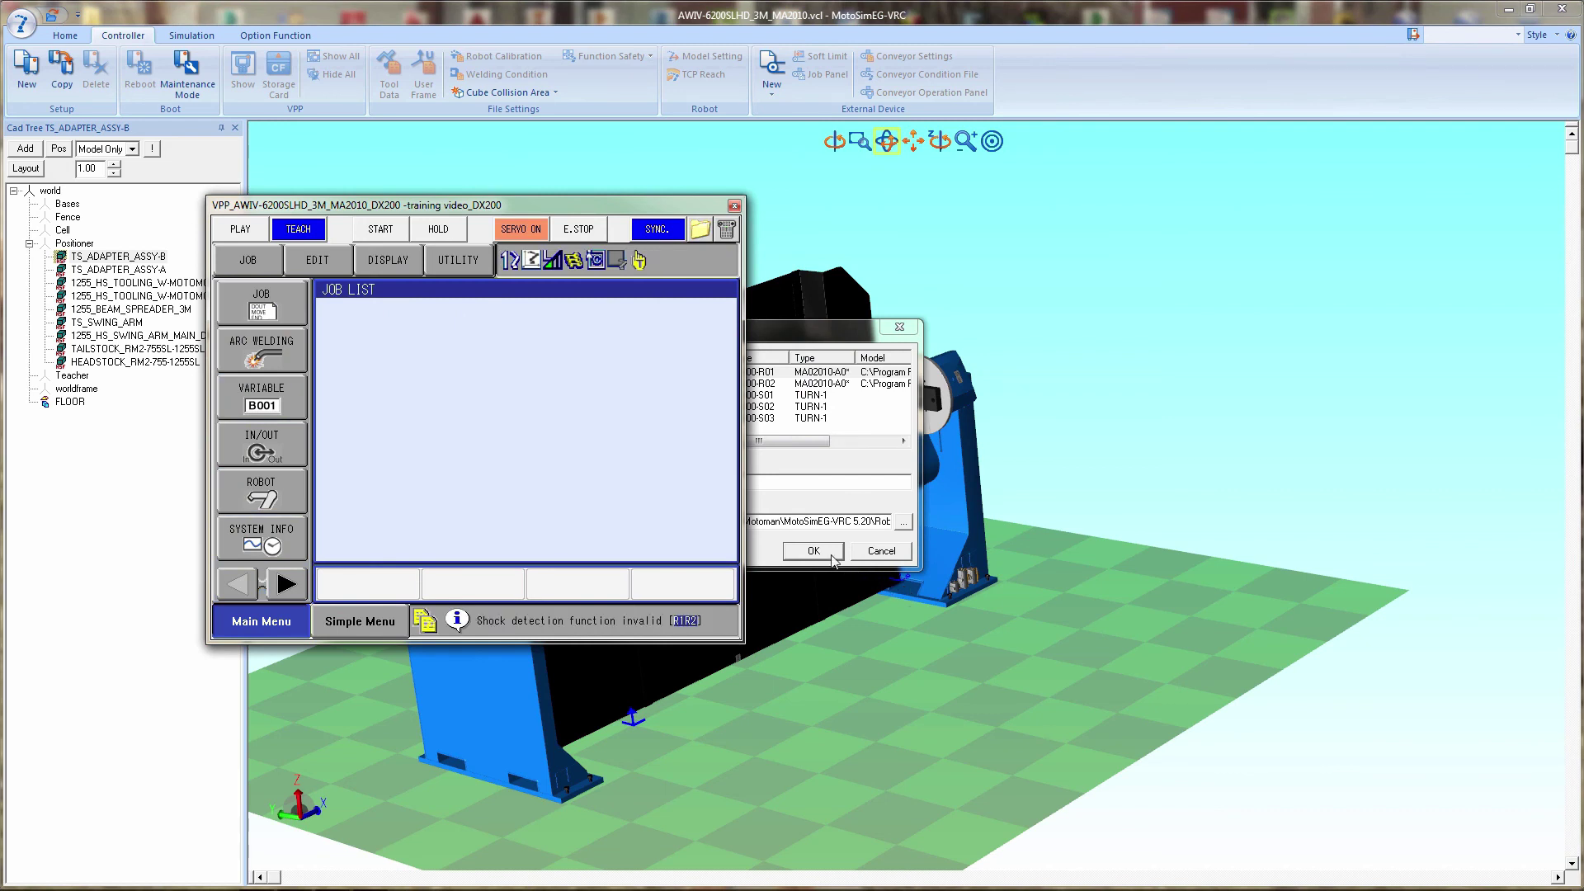
{"action": "left_click", "coordinate": [832, 558]}
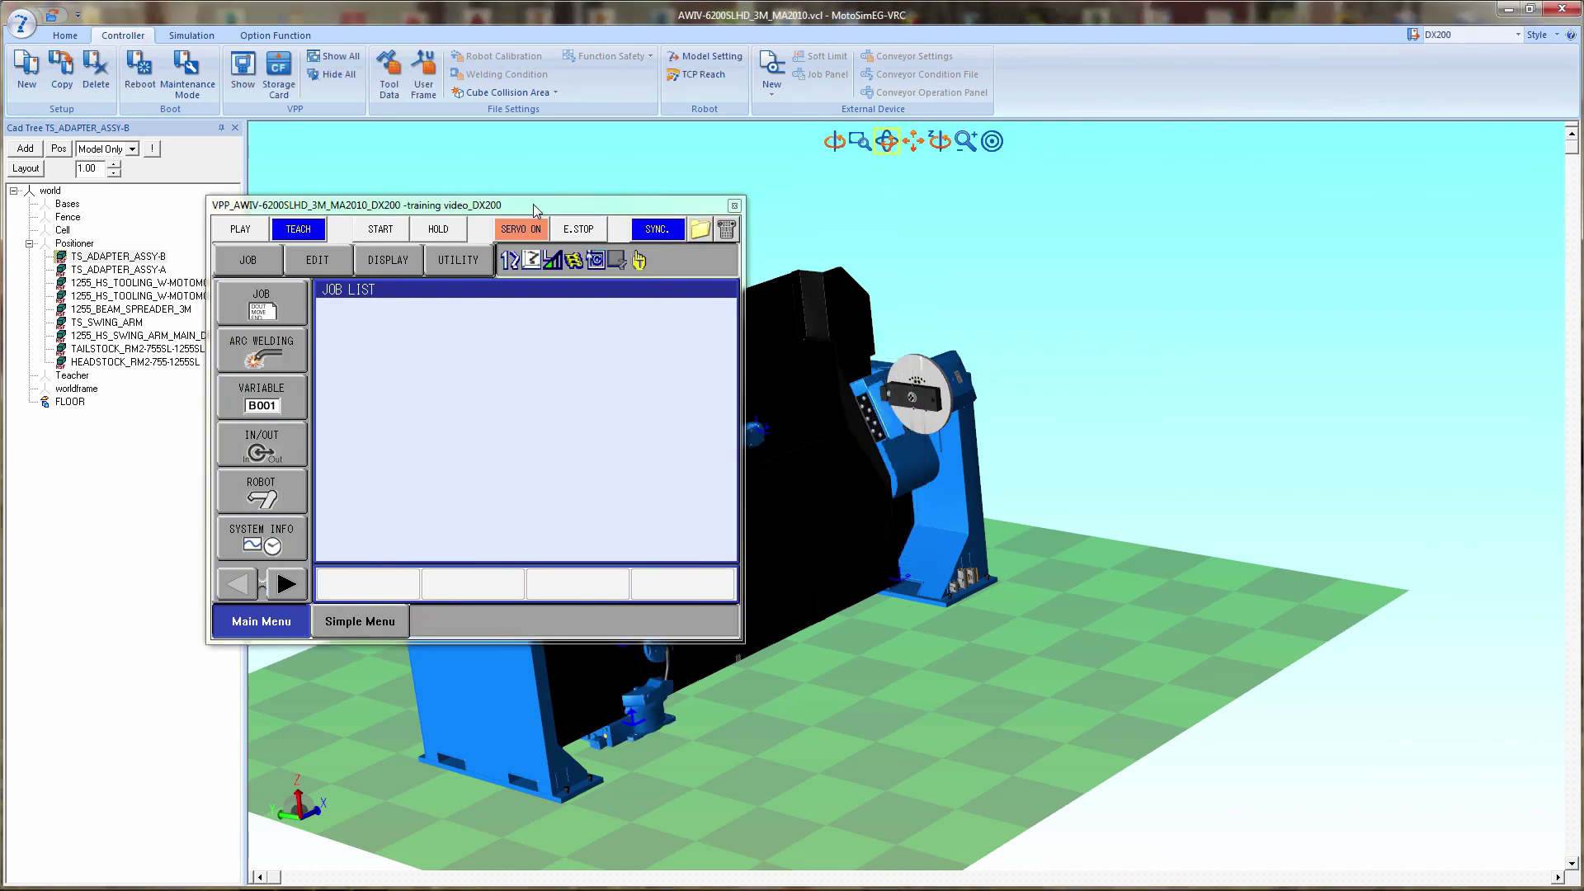
Step: Move the virtual pendant window clear of the 3D view so the whole cell can be seen
{"action": "left_click_drag", "start_coordinate": [533, 204], "coordinate": [1373, 33]}
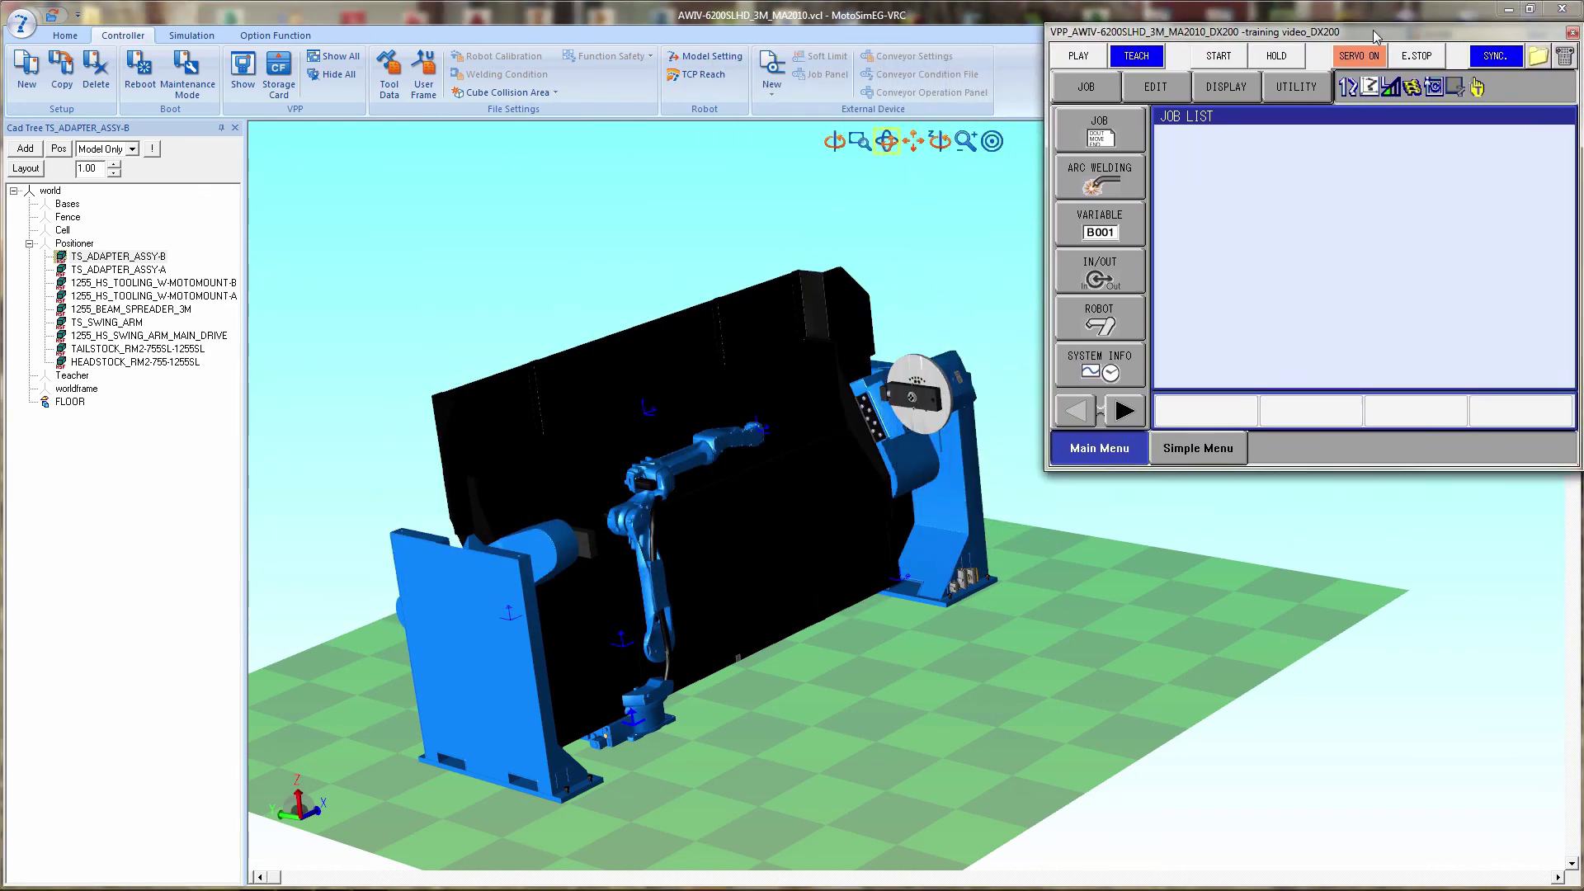
{"action": "mouse_move", "coordinate": [650, 701]}
{"action": "left_mouse_down"}
{"action": "mouse_move", "coordinate": [760, 729]}
{"action": "mouse_move", "coordinate": [1046, 706]}
{"action": "mouse_move", "coordinate": [660, 719]}
{"action": "left_mouse_up"}
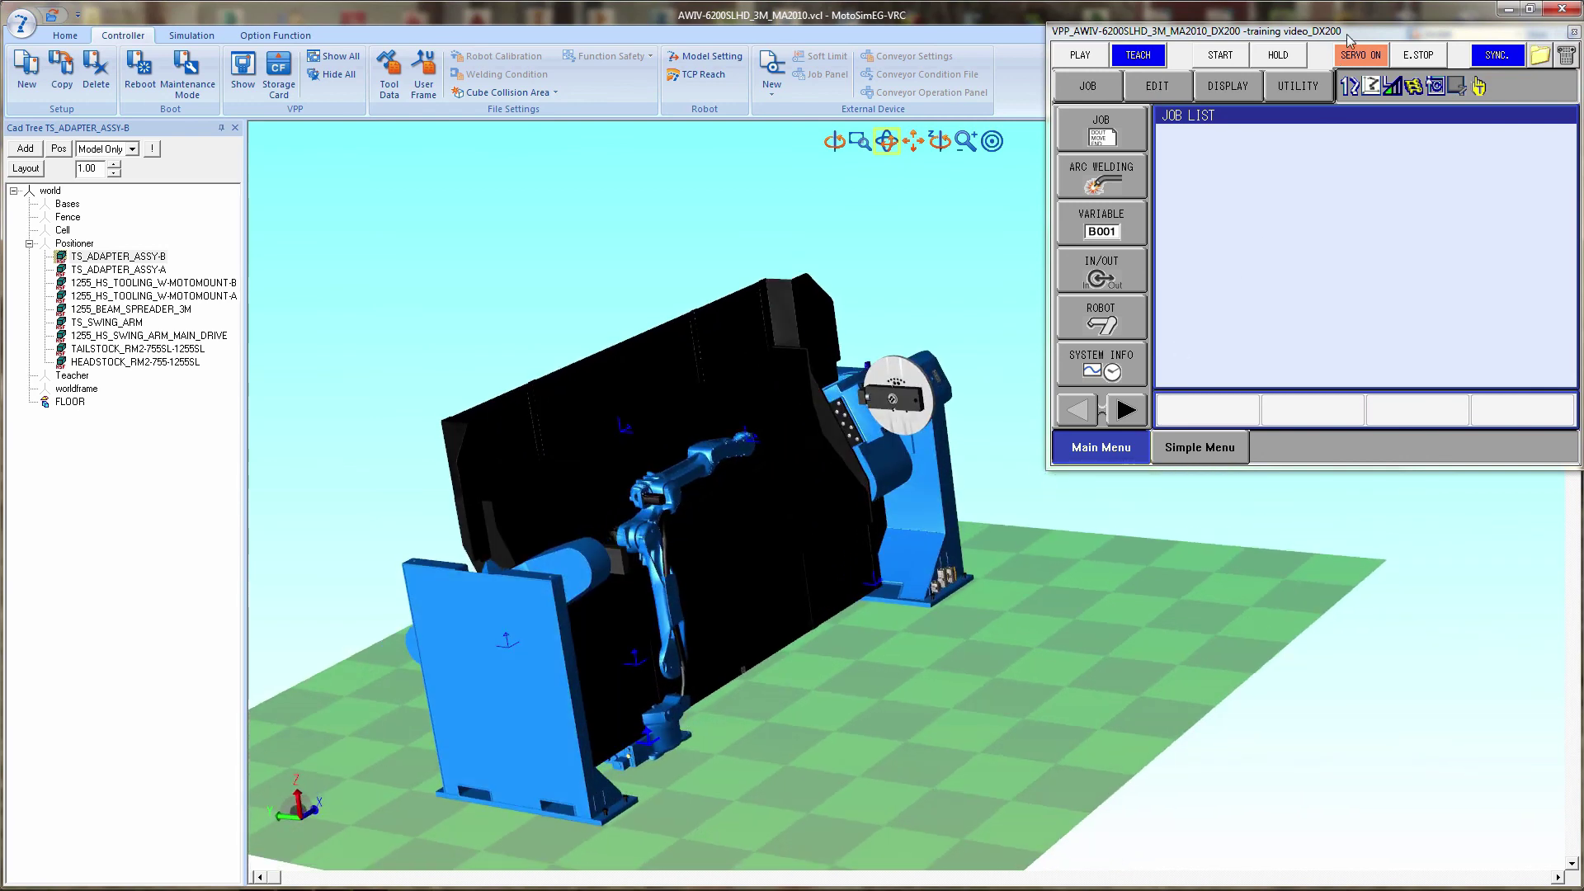
{"action": "left_click_drag", "start_coordinate": [1366, 33], "coordinate": [1583, 33]}
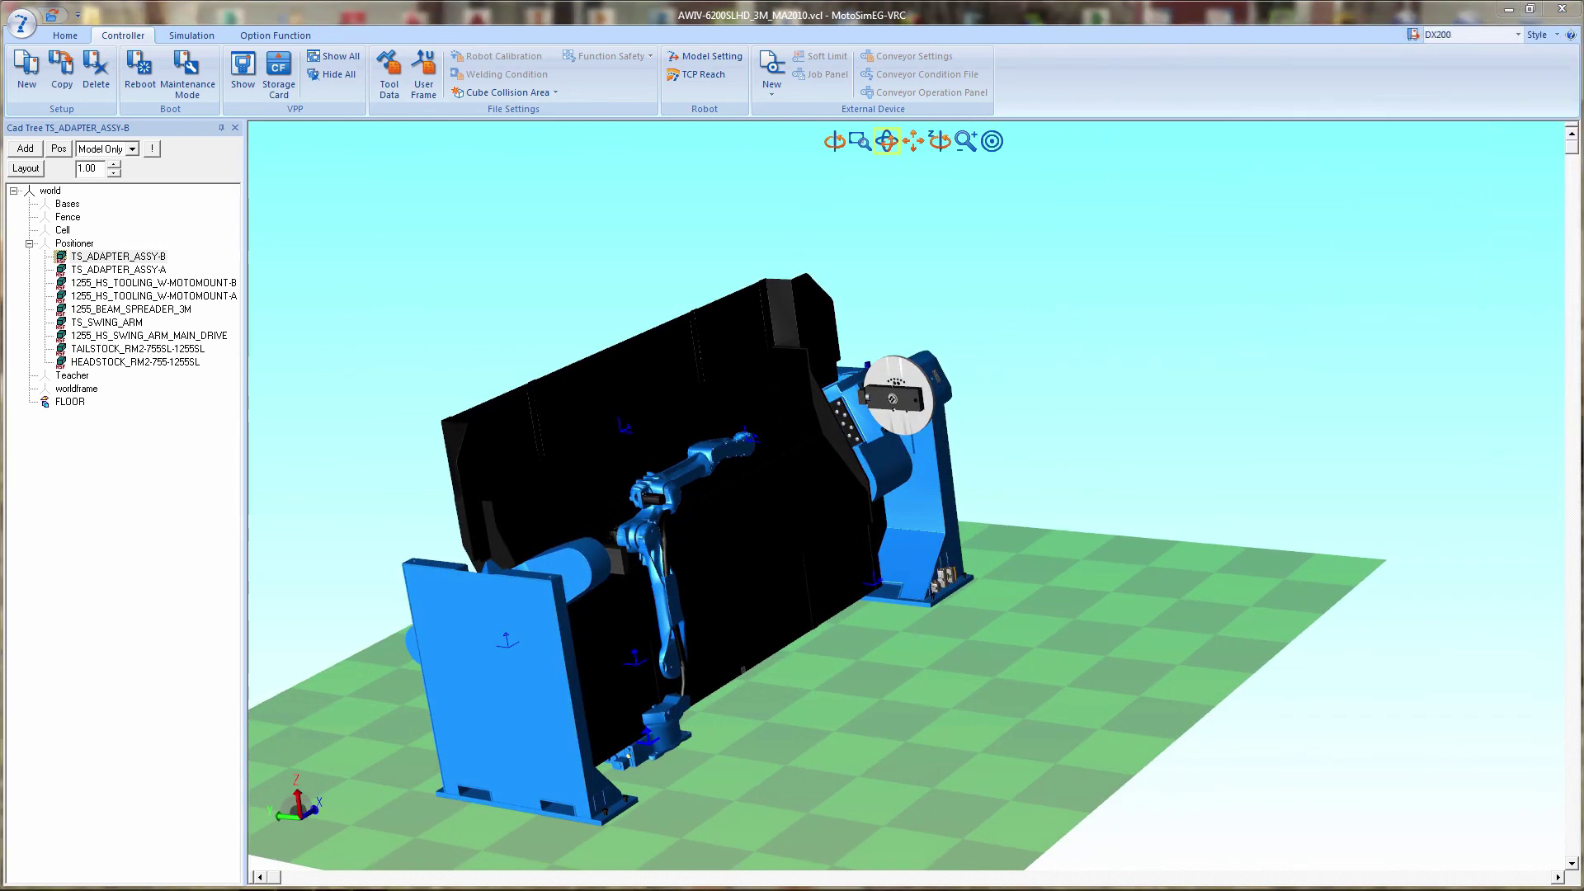